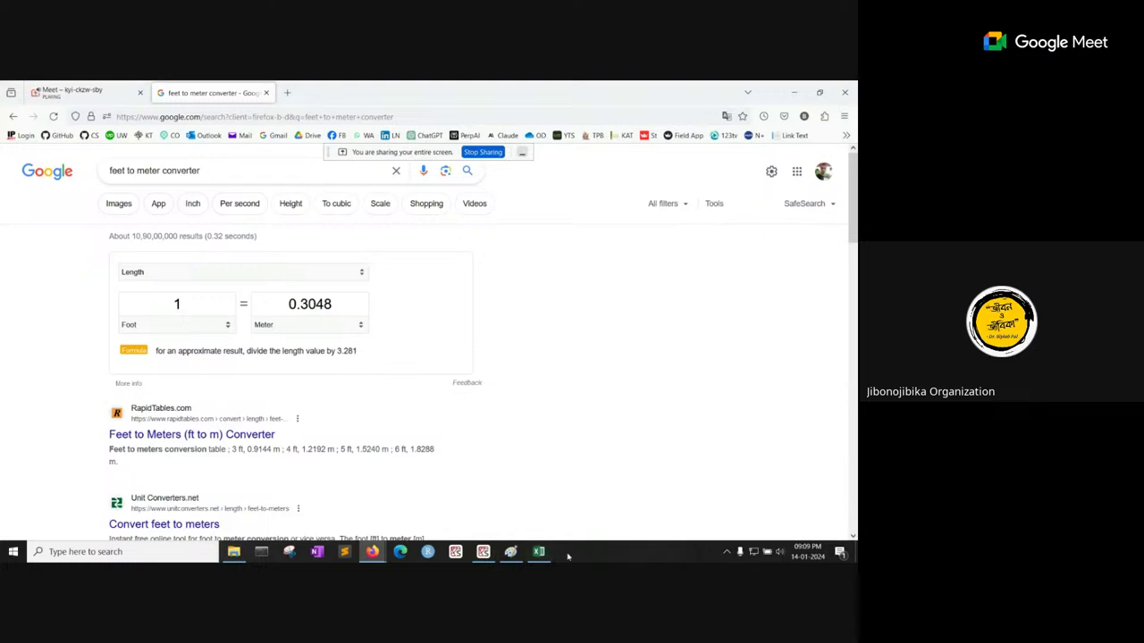
Step: Switch to Excel and enter the column headers Y, feet and m in cells A1 to C1
{"action": "left_click", "coordinate": [537, 551]}
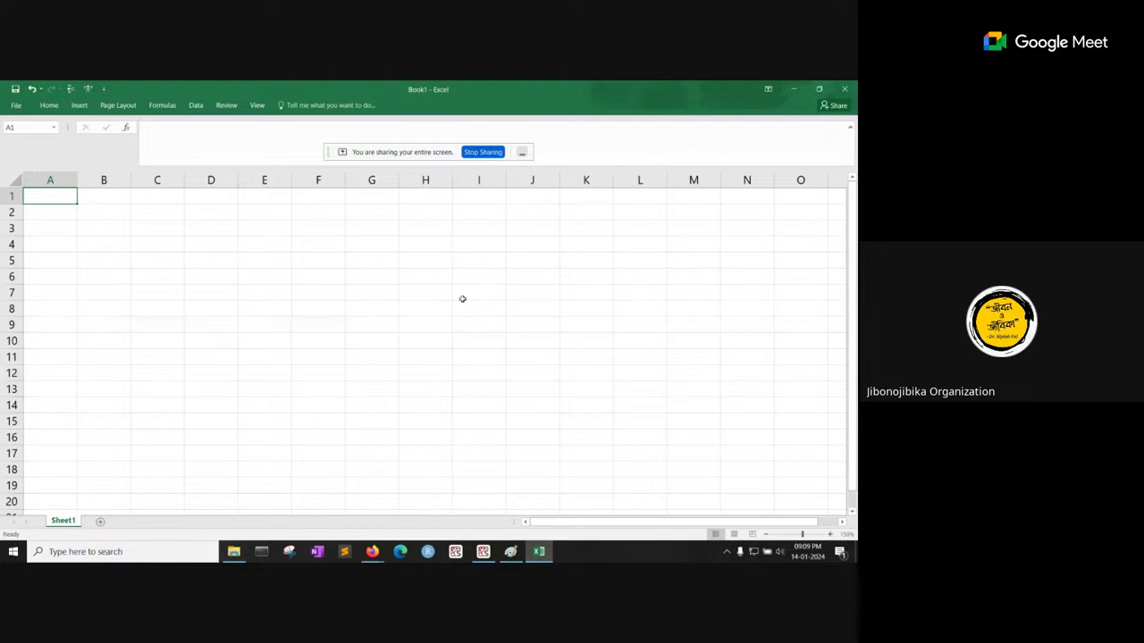
{"action": "type", "text": "Y"}
{"action": "key", "text": "Tab"}
{"action": "type", "text": "feet"}
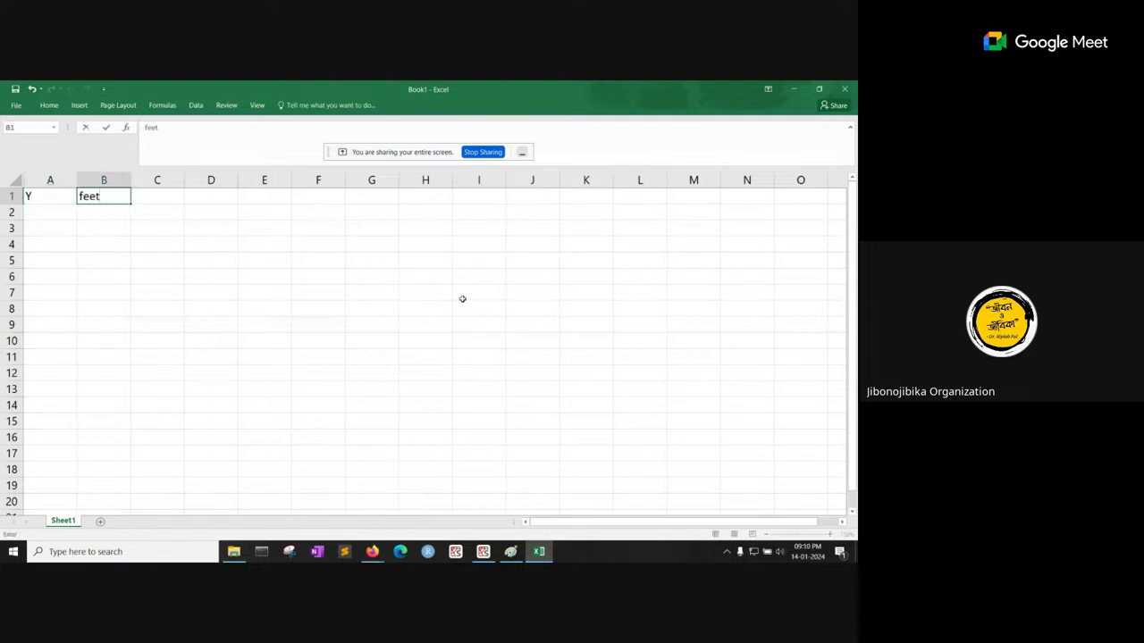
{"action": "key", "text": "Tab"}
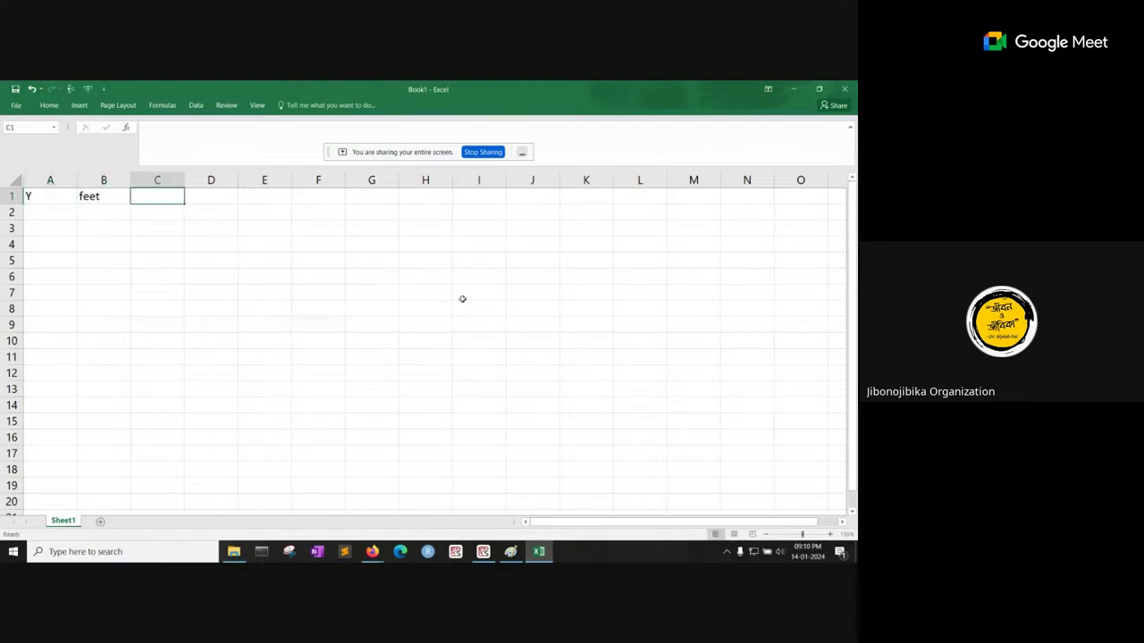
{"action": "type", "text": "m"}
{"action": "key", "text": "Return"}
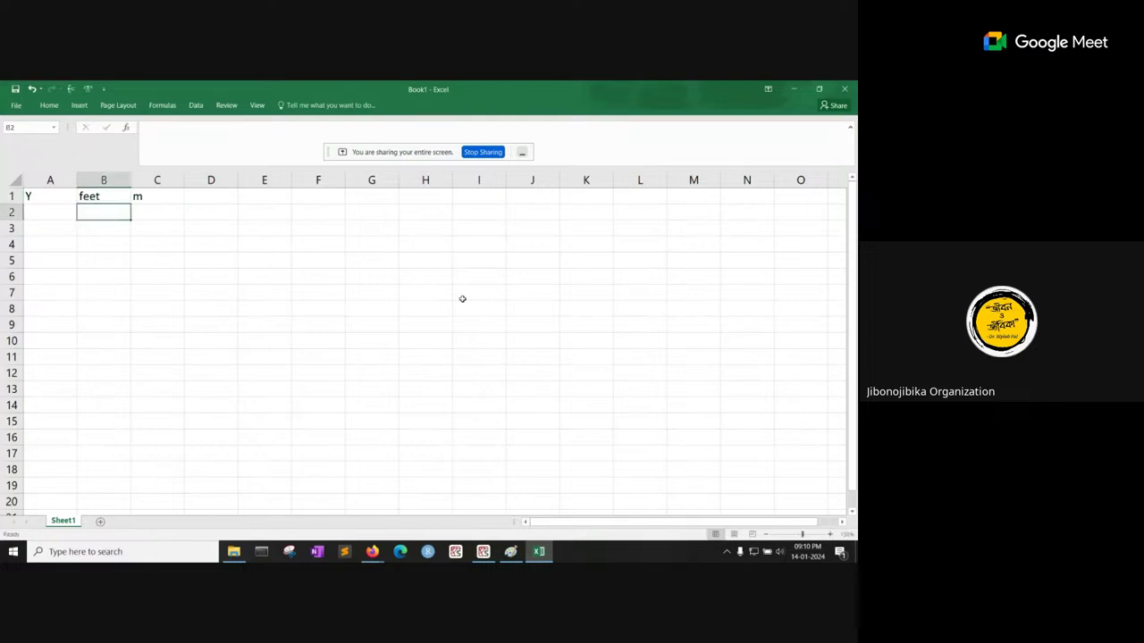
Step: Enter the values 2, 3 and 5 in the feet column, cells B2 to B4
{"action": "type", "text": "2"}
{"action": "key", "text": "Return"}
{"action": "type", "text": "3"}
{"action": "key", "text": "Return"}
{"action": "type", "text": "5"}
{"action": "key", "text": "Return"}
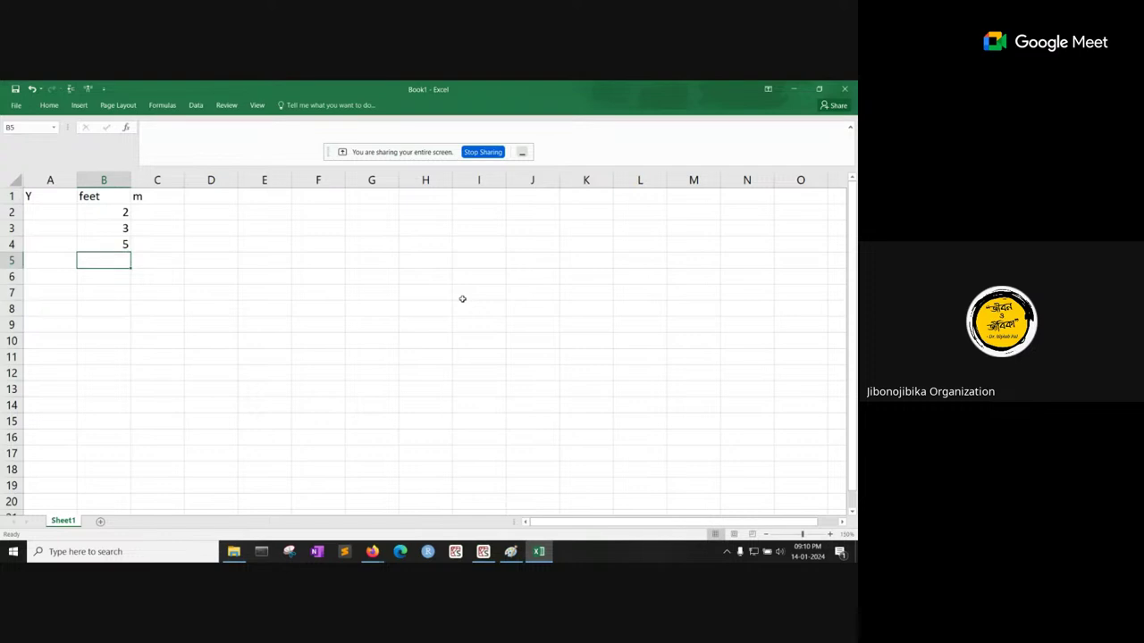
Step: Enter the conversion formula =0.3*B2 in cell C2 of the m column
{"action": "left_click", "coordinate": [548, 552]}
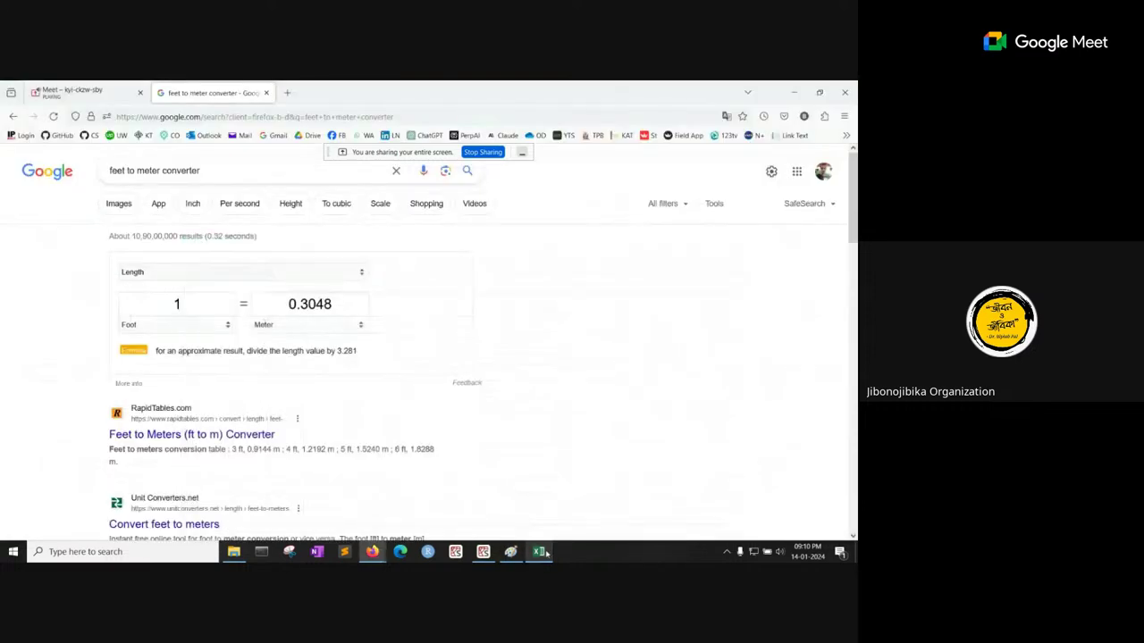
{"action": "left_click", "coordinate": [547, 553]}
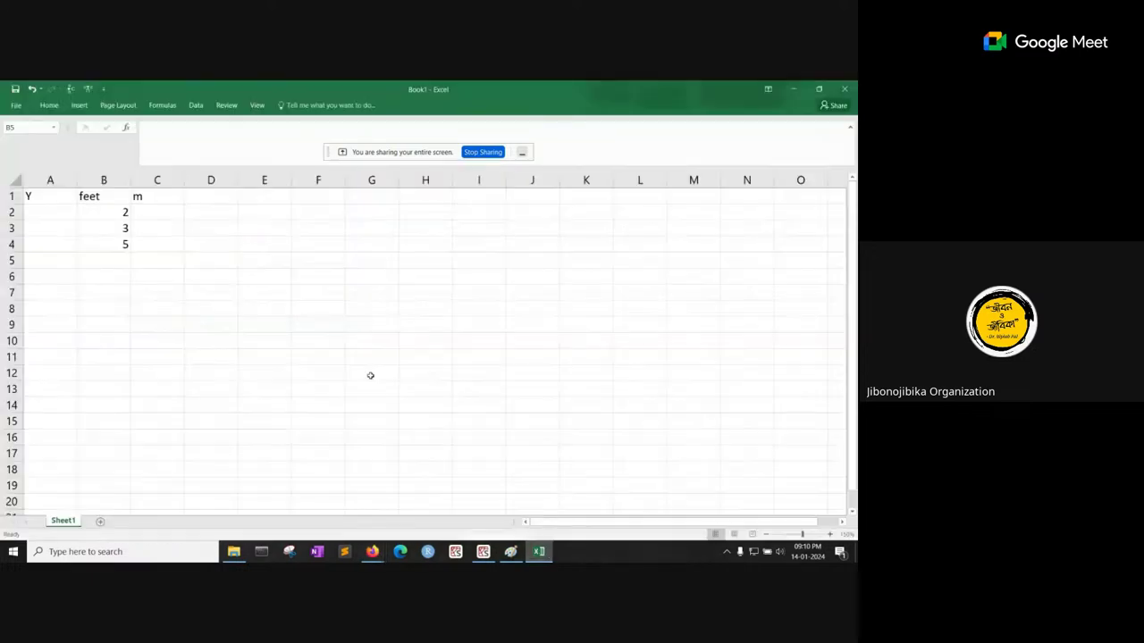
{"action": "left_click", "coordinate": [167, 215]}
{"action": "type", "text": "0.3*"}
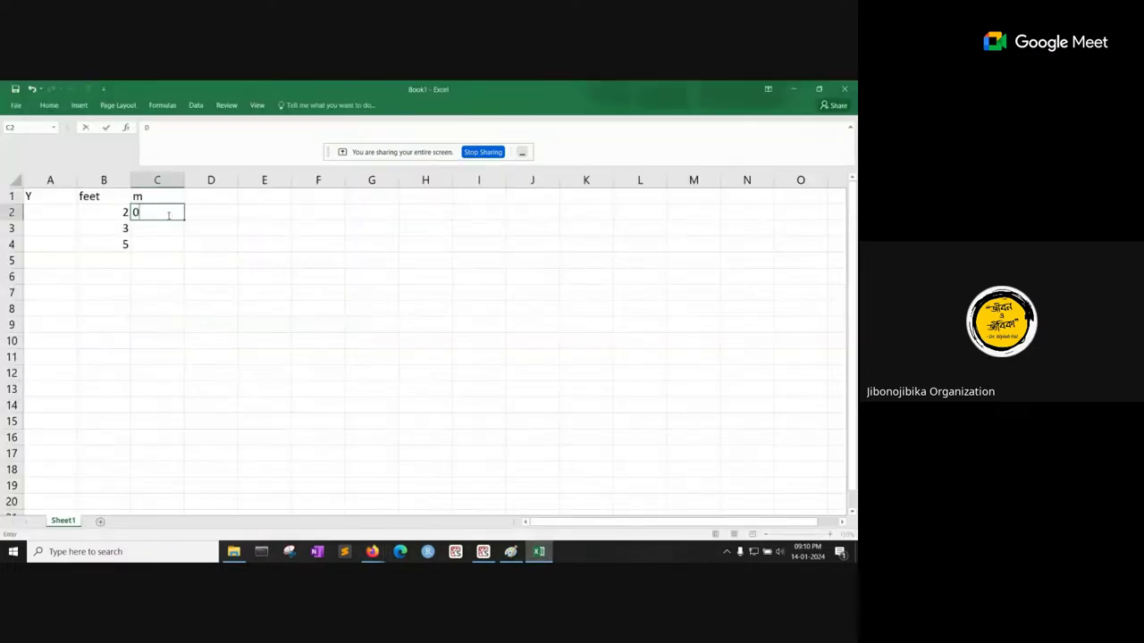
{"action": "left_click", "coordinate": [123, 212]}
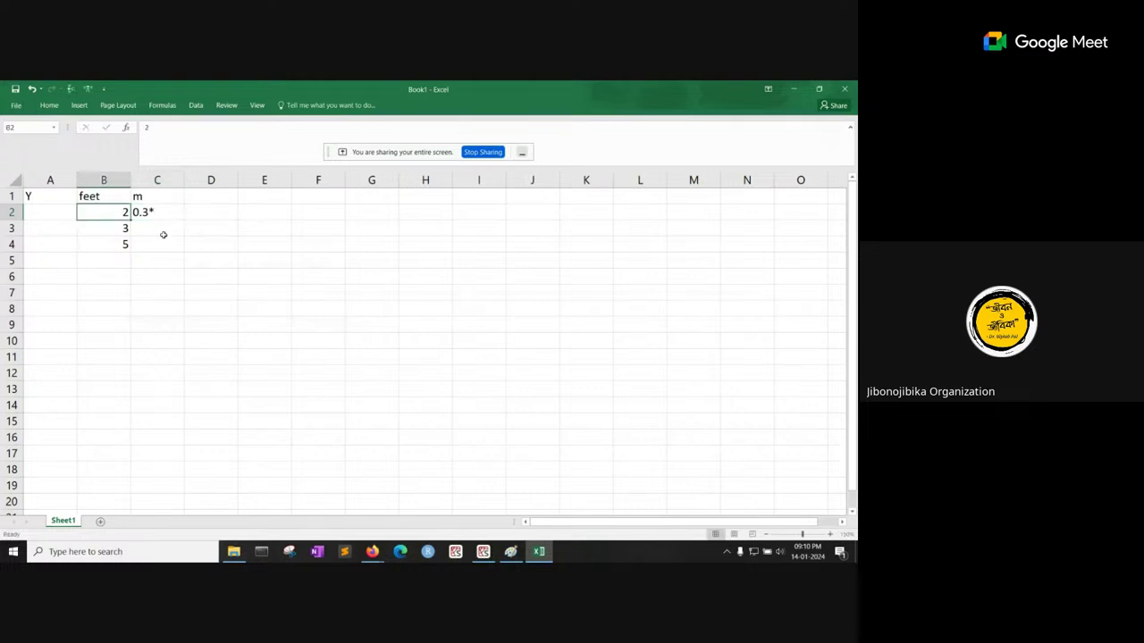
{"action": "left_click", "coordinate": [165, 213]}
{"action": "double_click", "coordinate": [166, 213]}
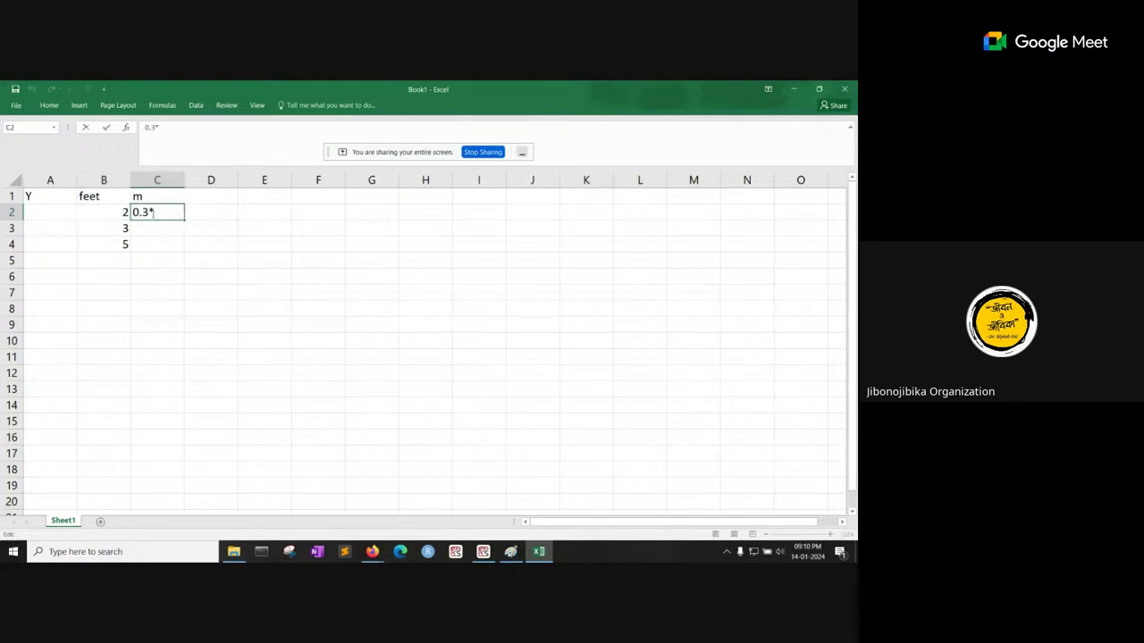
{"action": "key", "text": "Home"}
{"action": "type", "text": "="}
{"action": "left_click", "coordinate": [107, 213]}
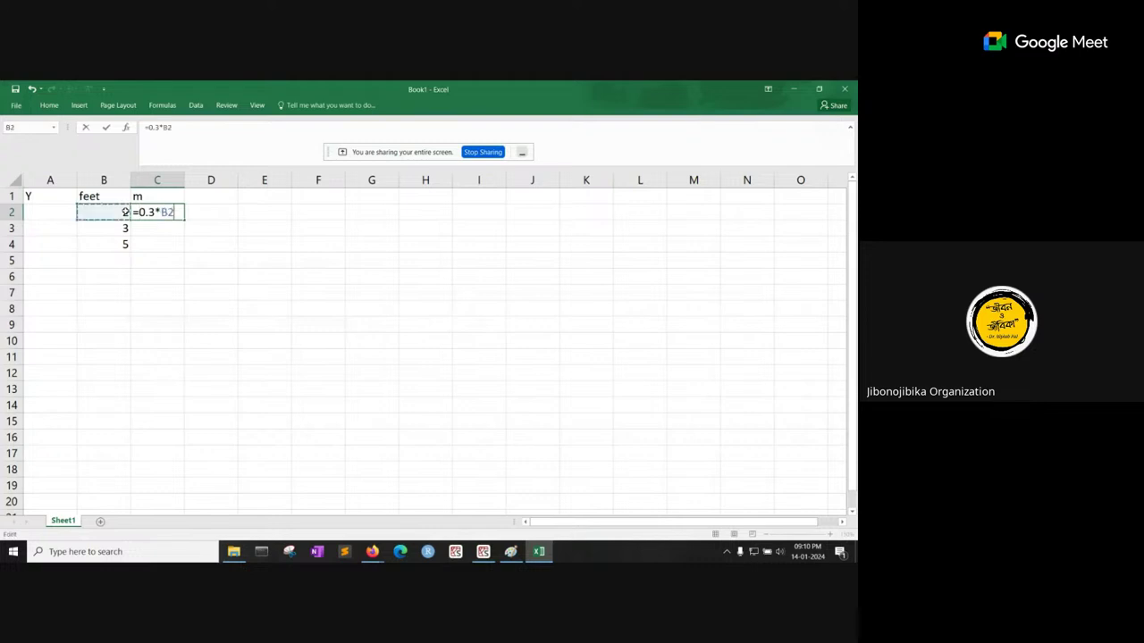
{"action": "key", "text": "Return"}
Step: Fill the conversion formula from C2 down to C4
{"action": "left_click", "coordinate": [175, 215]}
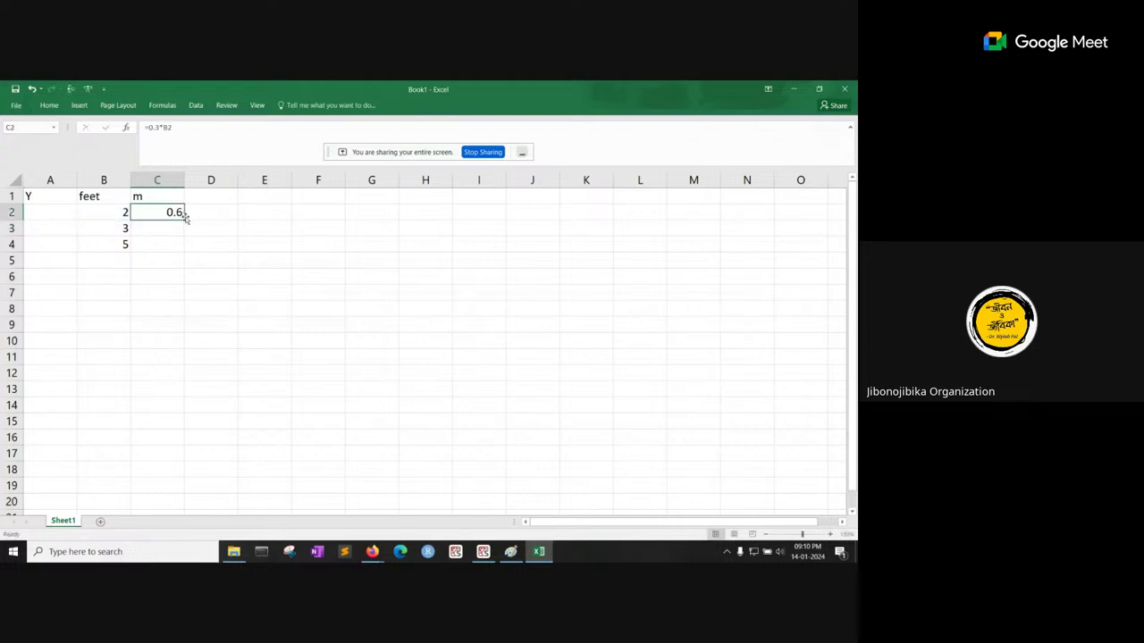
{"action": "left_click_drag", "start_coordinate": [184, 219], "coordinate": [189, 236]}
{"action": "left_click", "coordinate": [201, 304]}
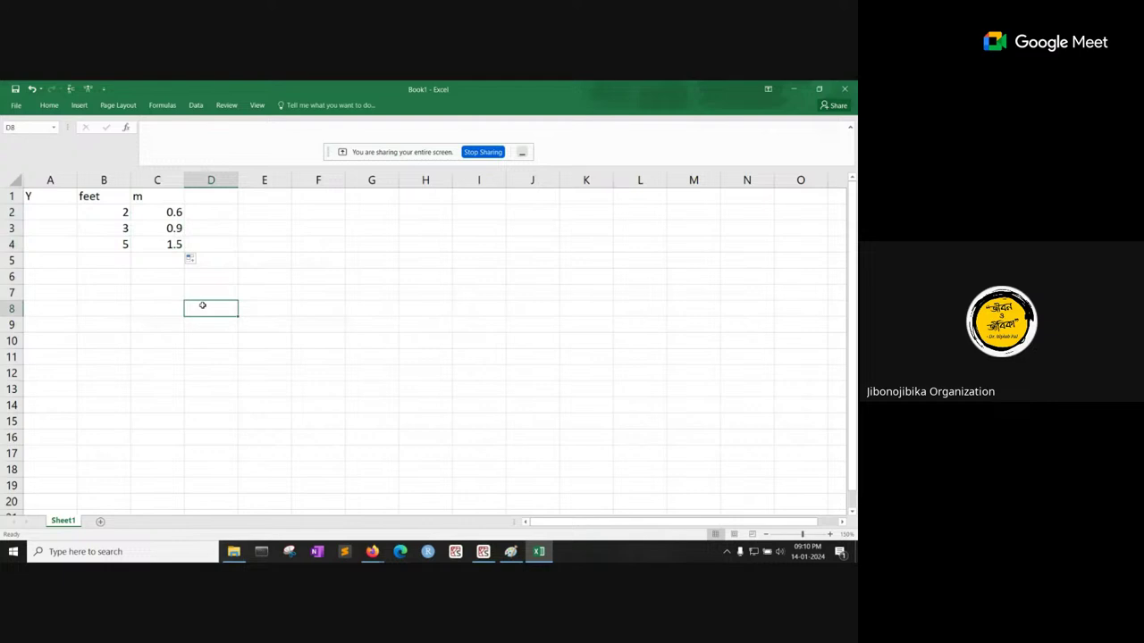
{"action": "left_click", "coordinate": [156, 205]}
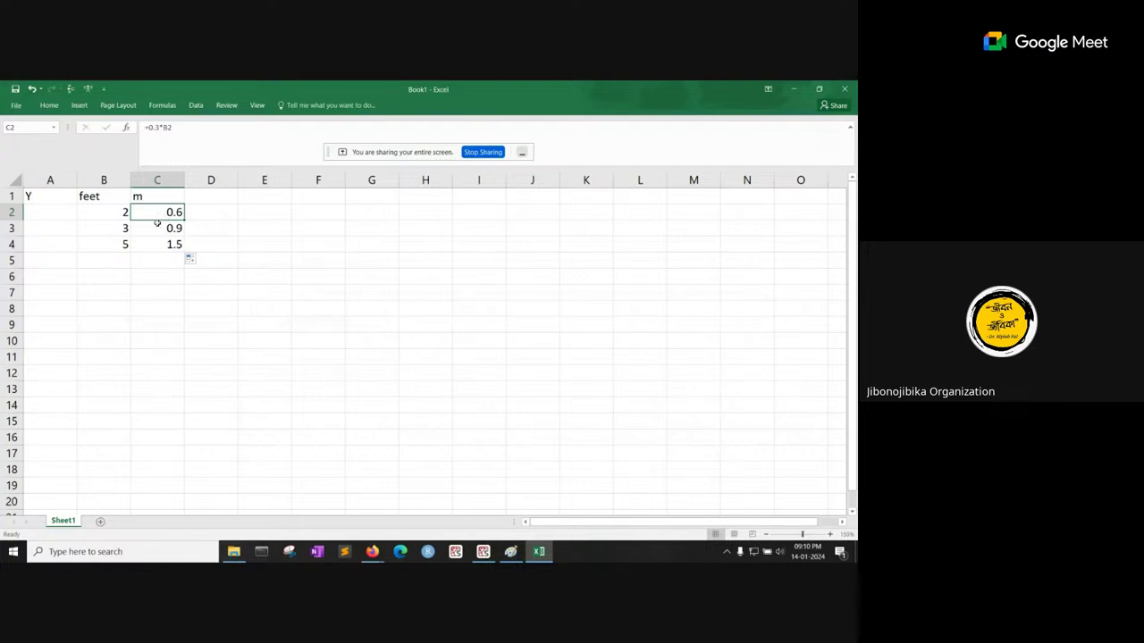
Step: Enter the values 58, 69 and 75 in the Y column, cells A2 to A4
{"action": "left_click", "coordinate": [43, 210]}
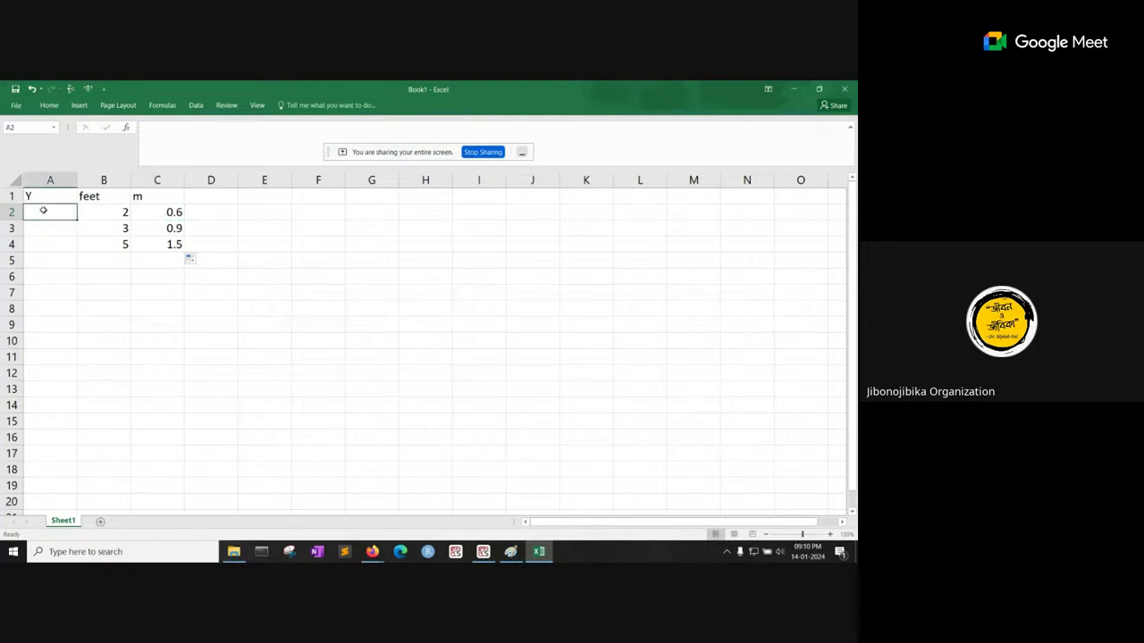
{"action": "type", "text": "58"}
{"action": "key", "text": "Return"}
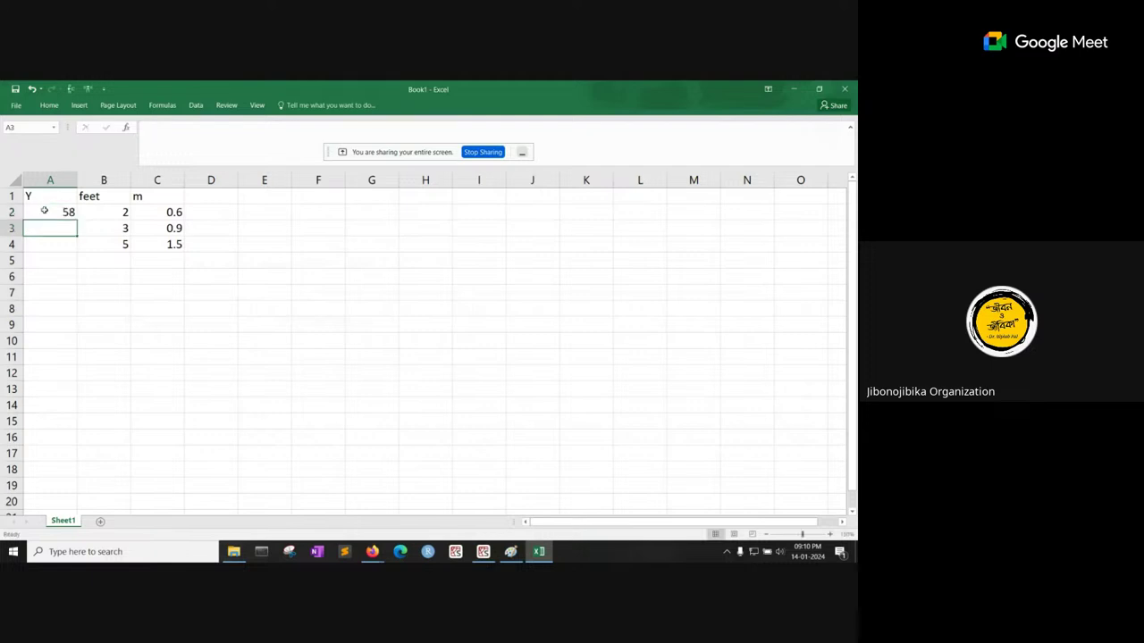
{"action": "type", "text": "69"}
{"action": "key", "text": "Return"}
{"action": "type", "text": "75"}
{"action": "key", "text": "Return"}
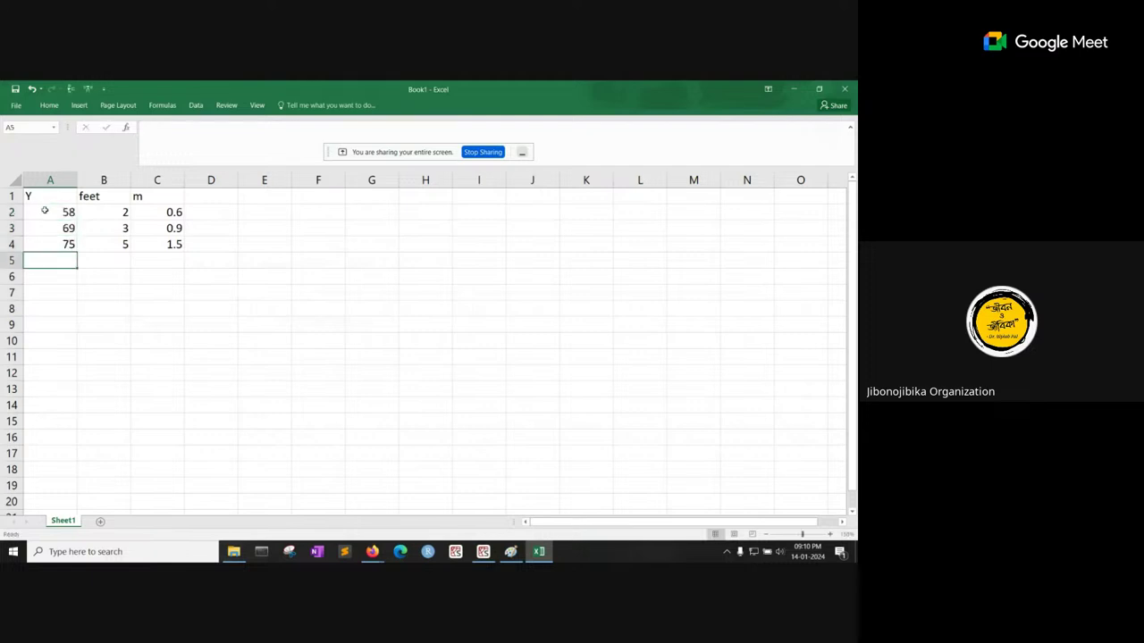
{"action": "left_click", "coordinate": [128, 273]}
Step: Copy the formulas in C2:C4 and paste them back in place as values with number formatting
{"action": "left_click_drag", "start_coordinate": [176, 215], "coordinate": [168, 244]}
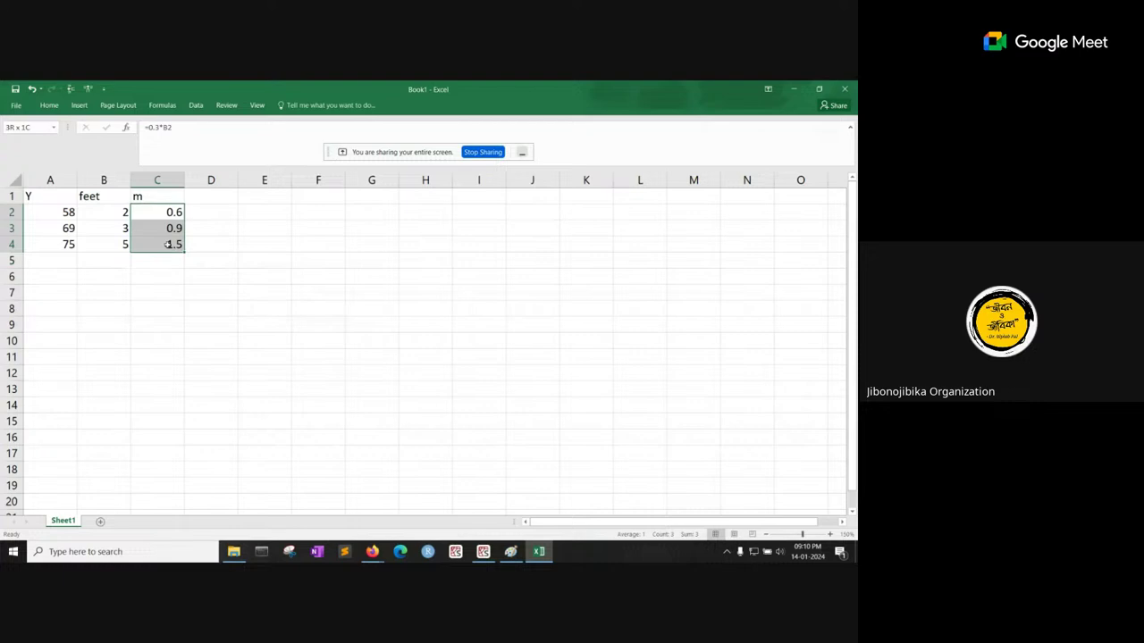
{"action": "left_click", "coordinate": [16, 106]}
{"action": "left_click", "coordinate": [20, 103]}
{"action": "key", "text": "ctrl+c"}
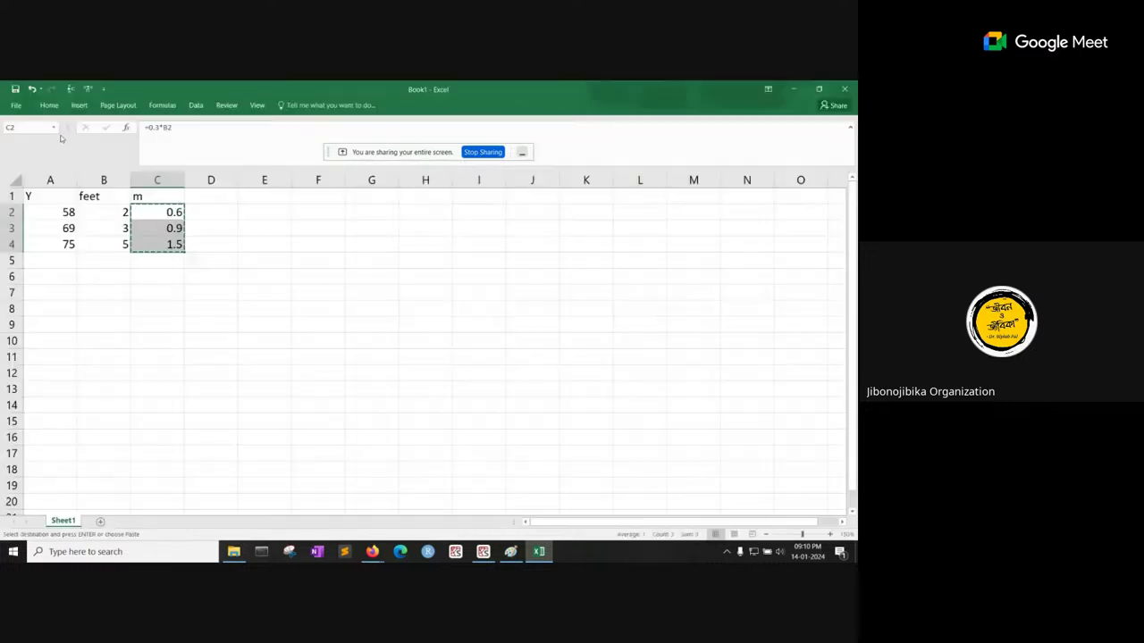
{"action": "left_click", "coordinate": [768, 89]}
{"action": "left_click", "coordinate": [768, 163]}
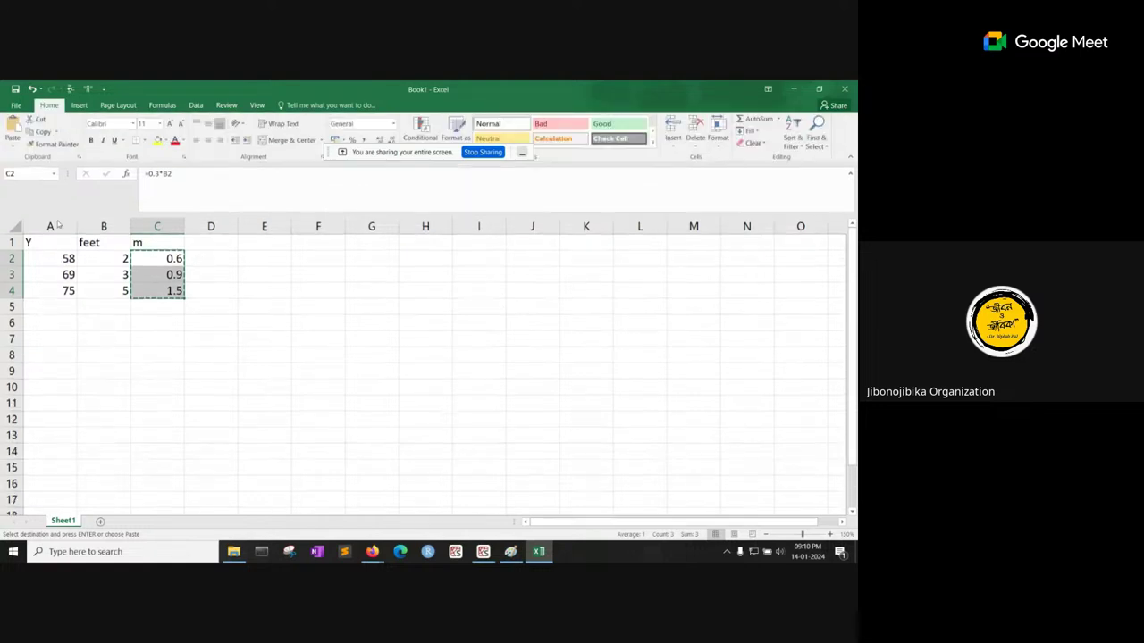
{"action": "left_click", "coordinate": [15, 148]}
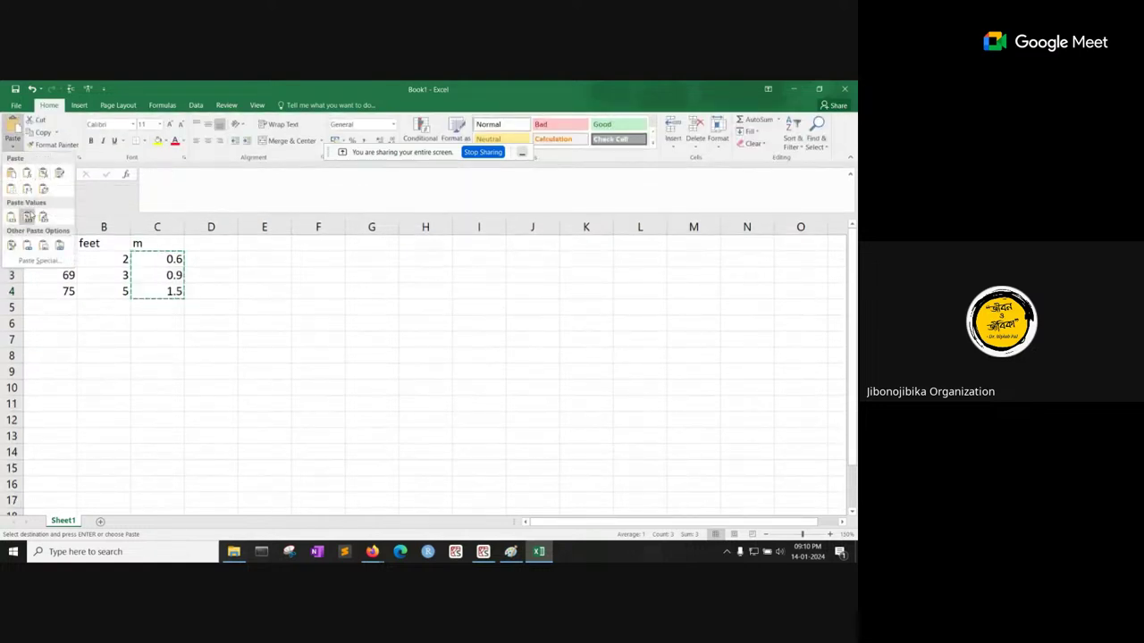
{"action": "left_click", "coordinate": [28, 218]}
{"action": "left_click", "coordinate": [255, 291]}
{"action": "left_click", "coordinate": [104, 339]}
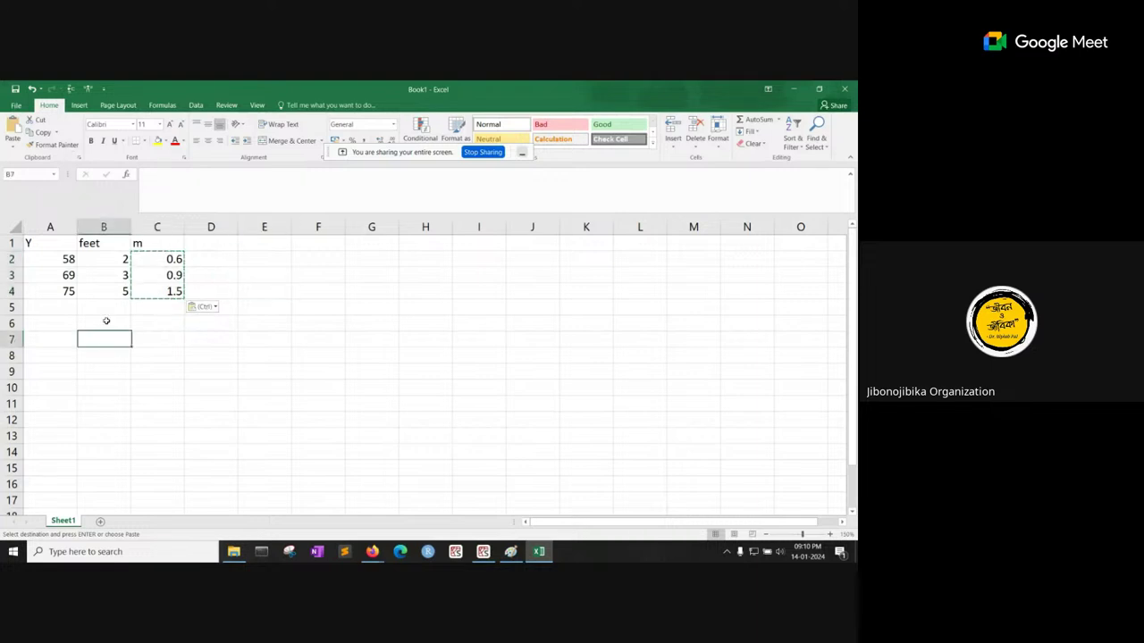
Step: Copy the table A1:C4 and paste it into a new worksheet starting at A1
{"action": "left_click_drag", "start_coordinate": [37, 246], "coordinate": [170, 291]}
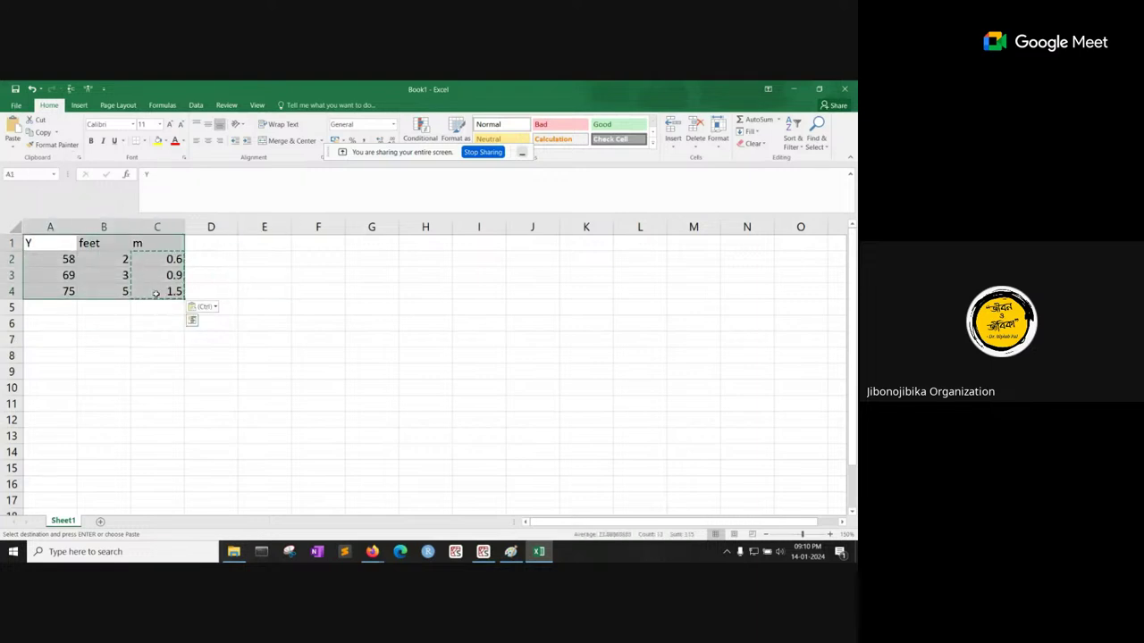
{"action": "key", "text": "ctrl+c"}
{"action": "left_click", "coordinate": [100, 521]}
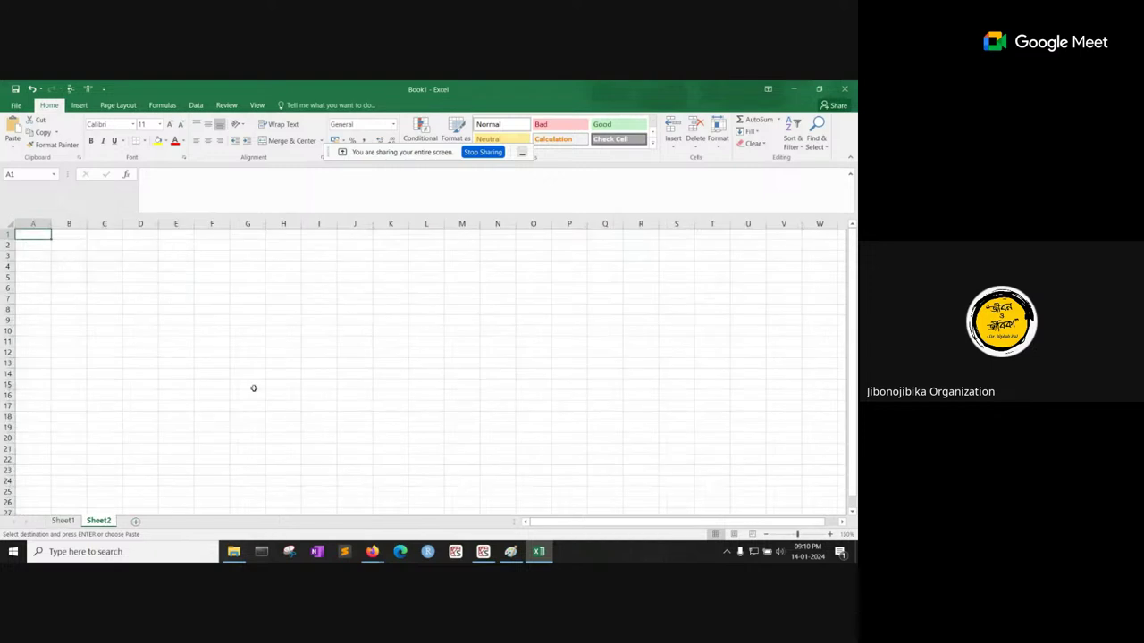
{"action": "key", "text": "ctrl+v"}
{"action": "left_click", "coordinate": [830, 534]}
{"action": "left_click", "coordinate": [830, 534]}
{"action": "left_click", "coordinate": [829, 534]}
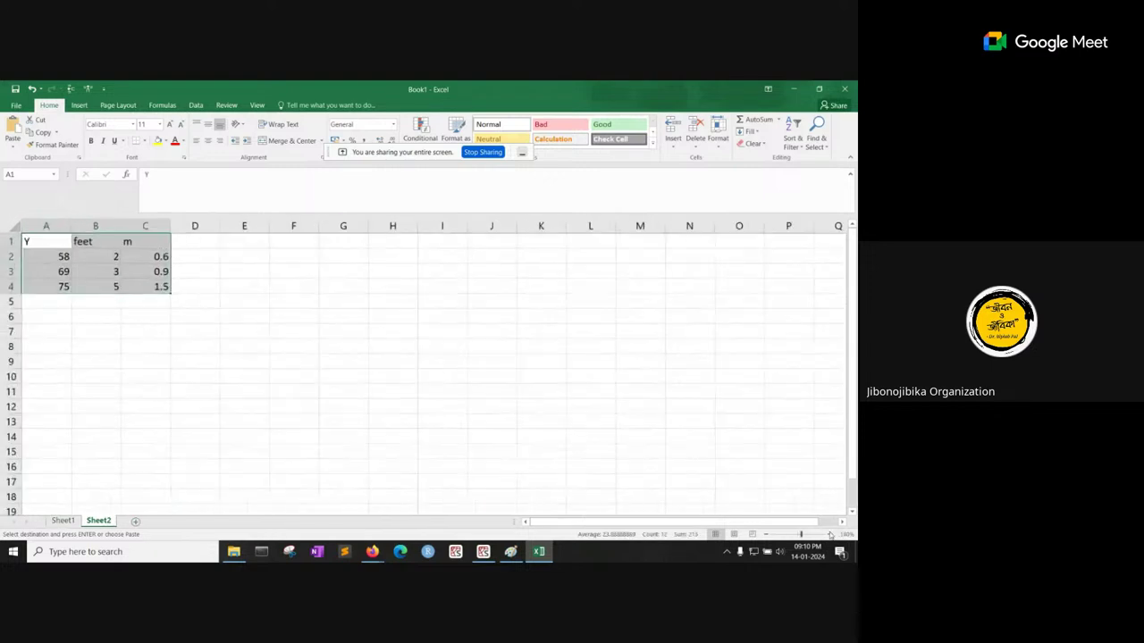
{"action": "left_click", "coordinate": [830, 534]}
{"action": "left_click", "coordinate": [830, 535]}
{"action": "left_click", "coordinate": [830, 535]}
{"action": "left_click", "coordinate": [351, 446]}
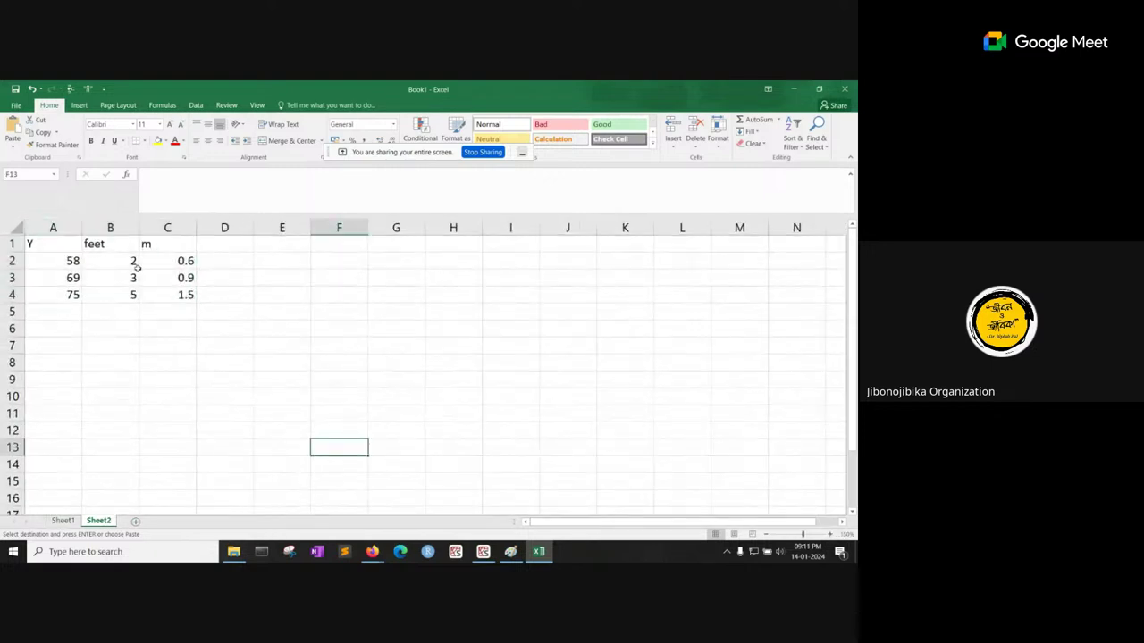
Step: Rename the feet and m headers to X1 and X2, and add an X3 header in D1
{"action": "left_click", "coordinate": [107, 247]}
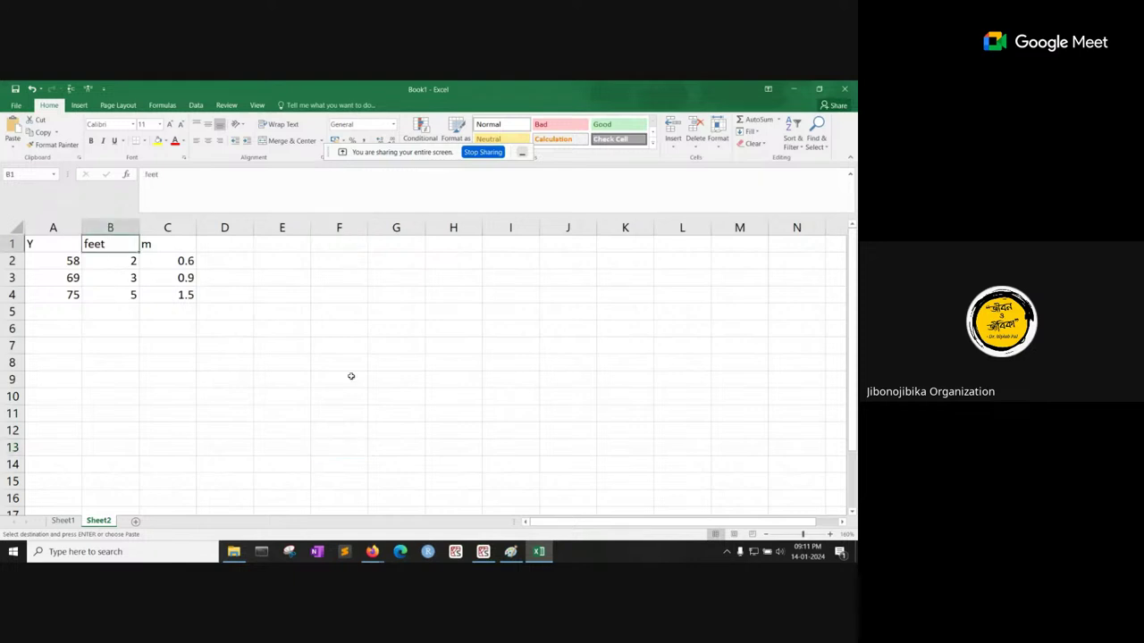
{"action": "type", "text": "X1"}
{"action": "key", "text": "Tab"}
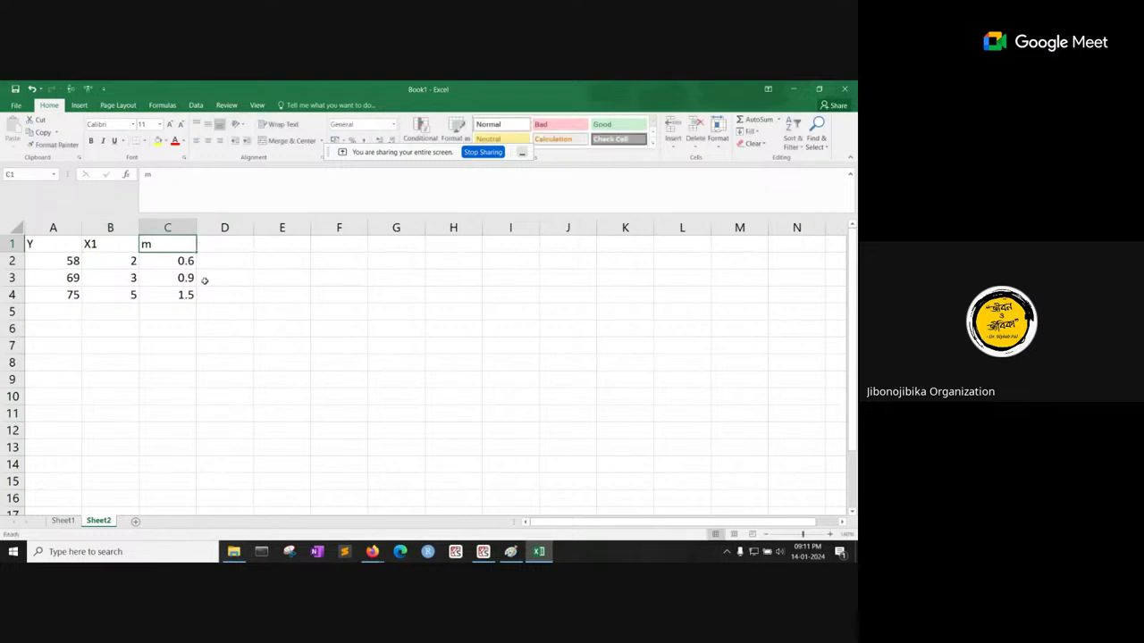
{"action": "type", "text": "X2"}
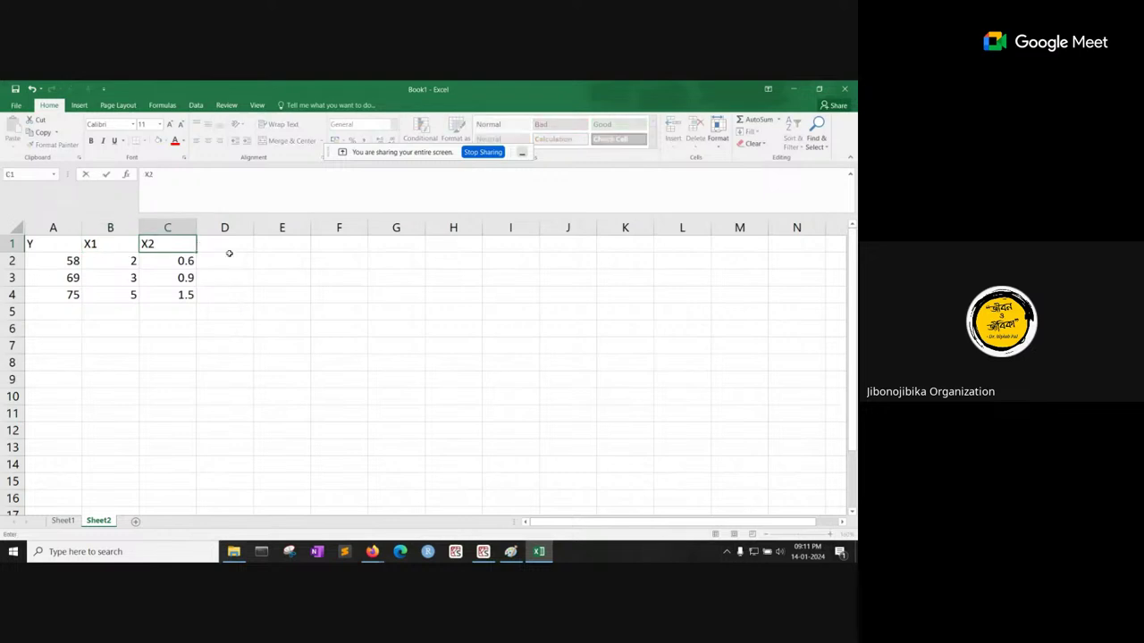
{"action": "key", "text": "Tab"}
{"action": "type", "text": "X"}
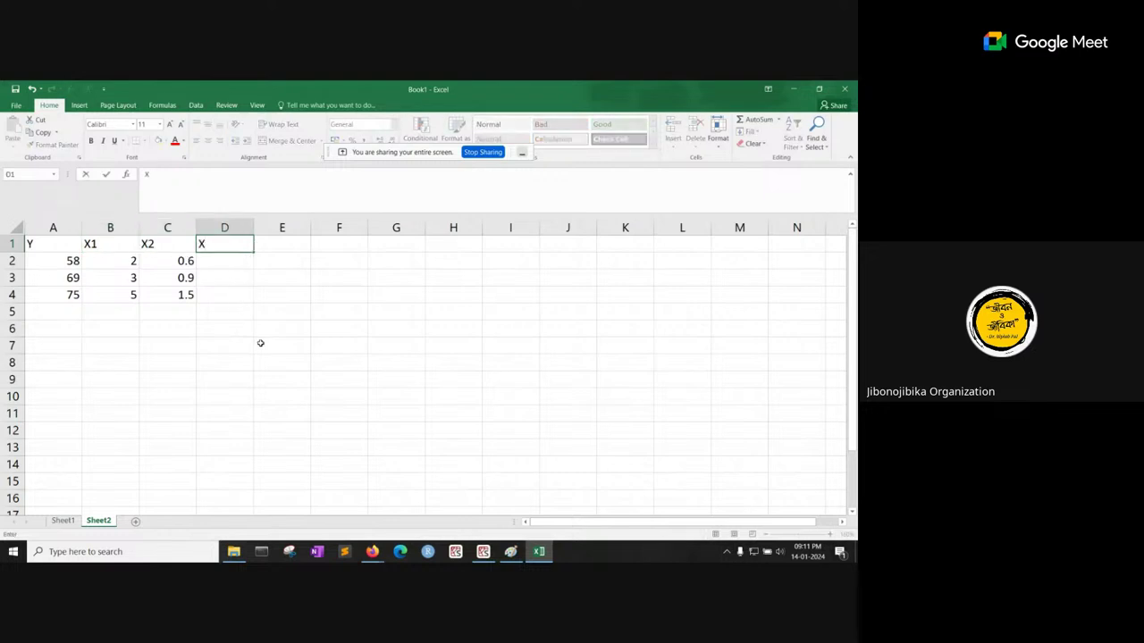
{"action": "type", "text": "3"}
{"action": "key", "text": "Return"}
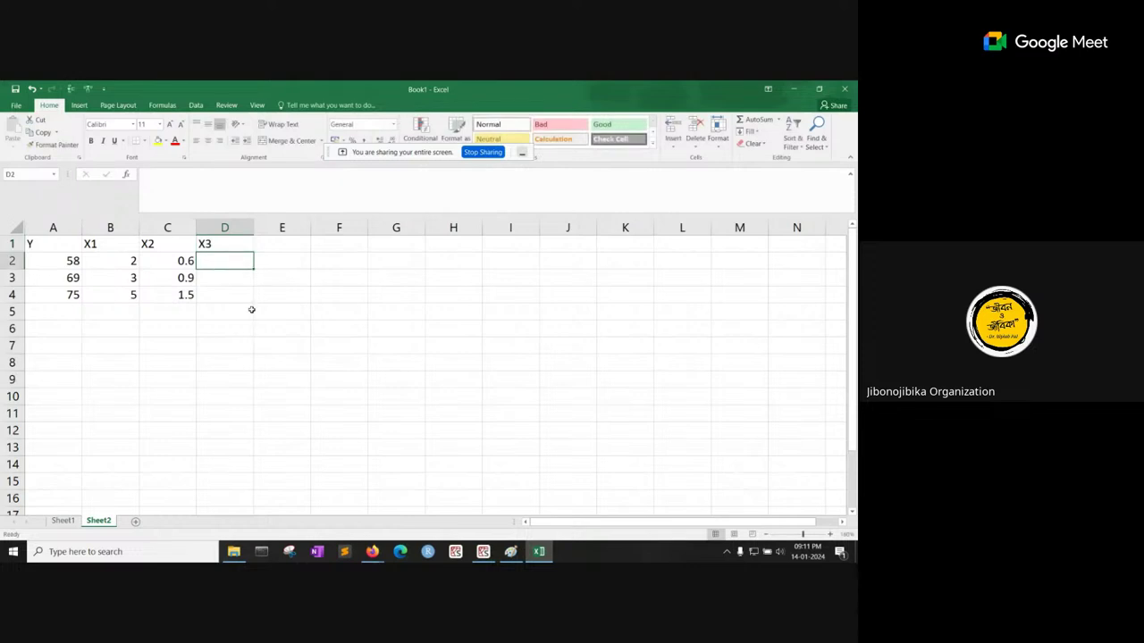
Step: Enter the values 6, 5 and 8 in the X3 column, cells D2 to D4
{"action": "type", "text": "6"}
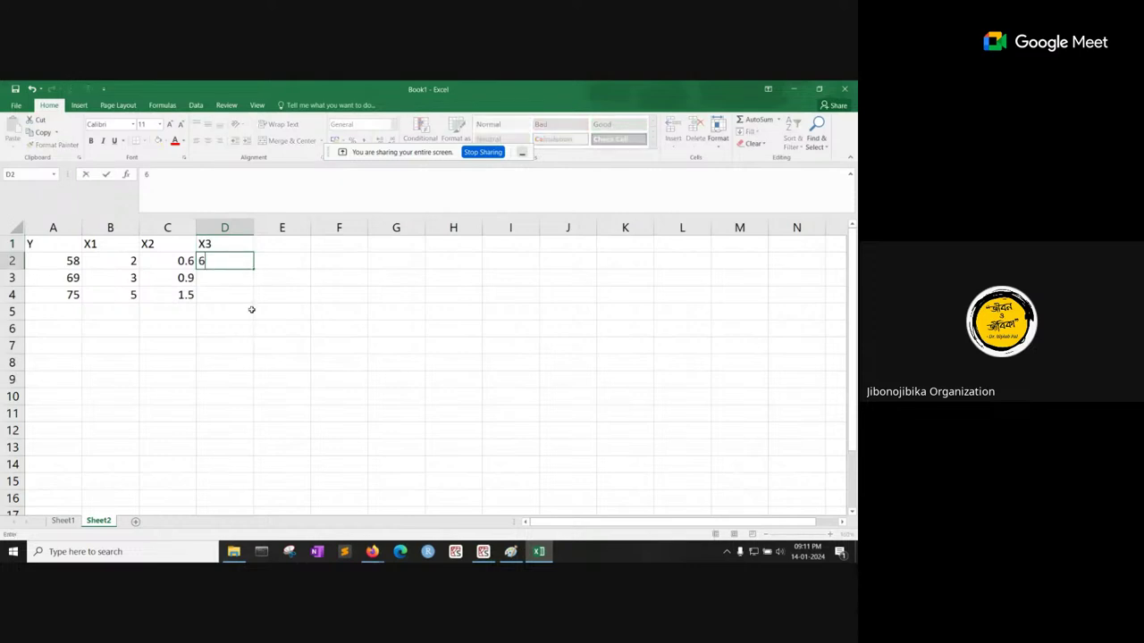
{"action": "key", "text": "Return"}
{"action": "type", "text": "5"}
{"action": "key", "text": "Return"}
{"action": "type", "text": "8"}
{"action": "key", "text": "Return"}
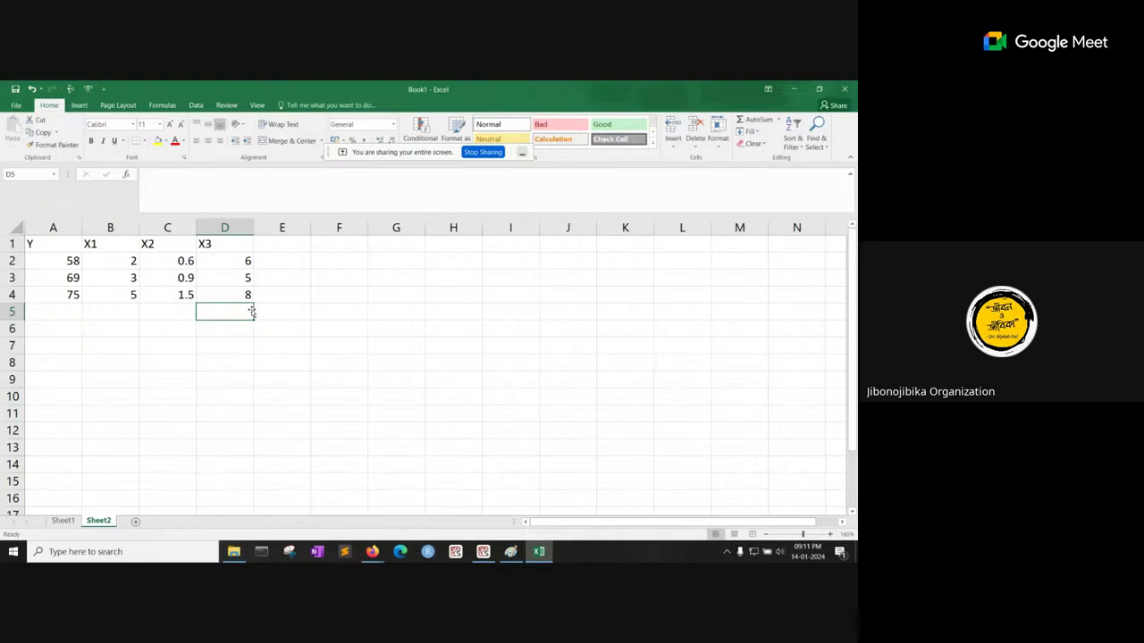
Step: Enter a CORREL formula in B6 that correlates Y (A2:A4) with X1 (B2:B4)
{"action": "left_click", "coordinate": [120, 324]}
{"action": "type", "text": "="}
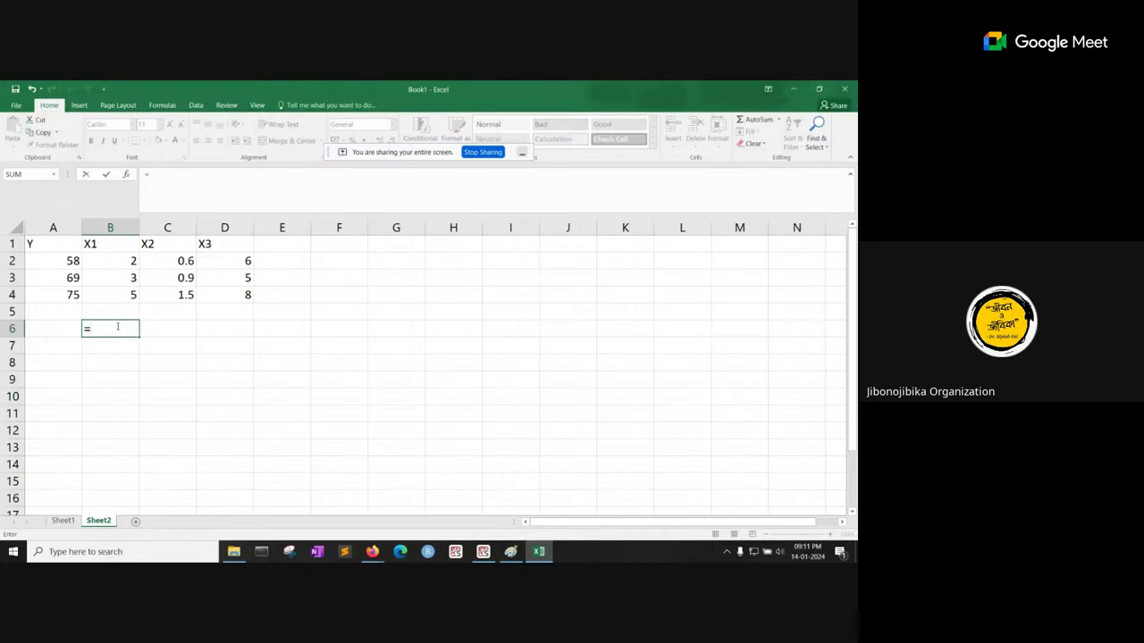
{"action": "type", "text": "co"}
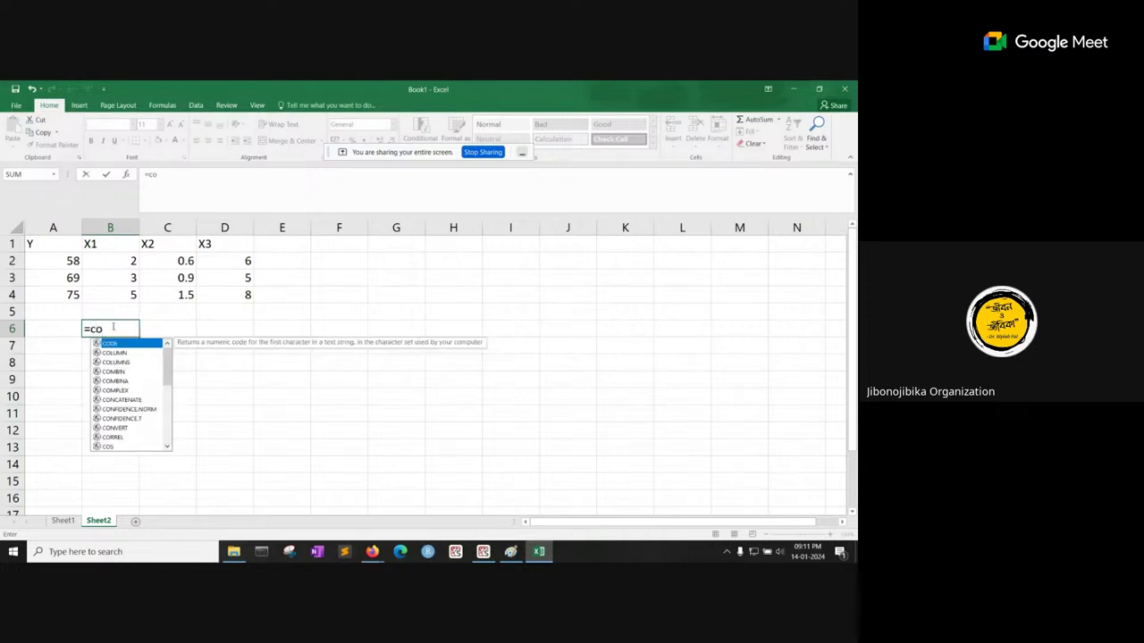
{"action": "type", "text": "rr"}
{"action": "key", "text": "Tab"}
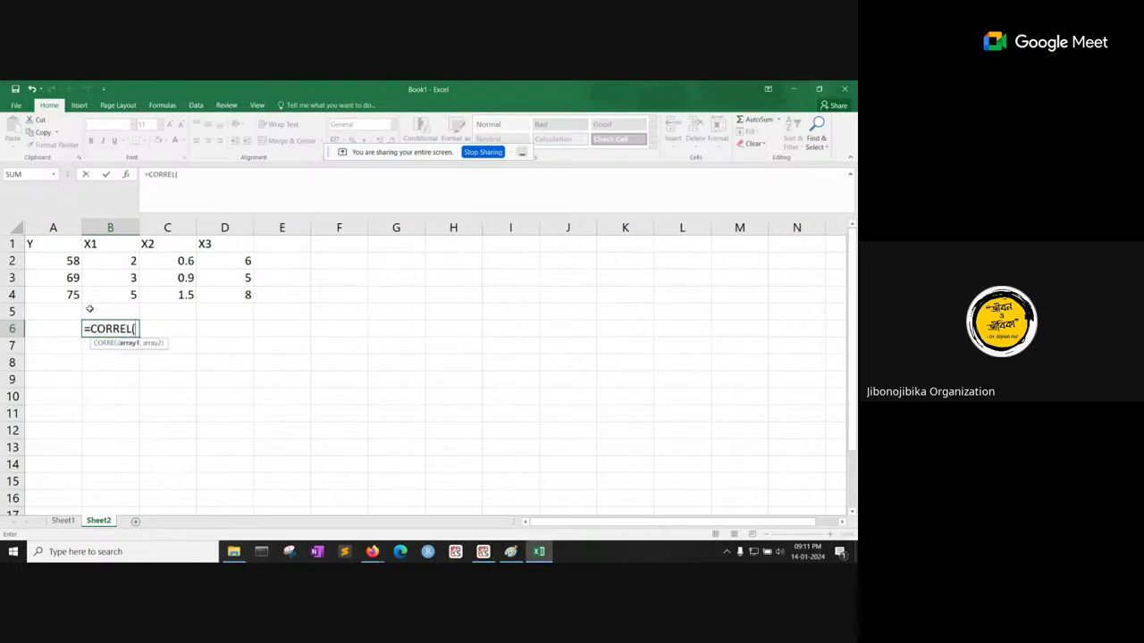
{"action": "left_click_drag", "start_coordinate": [59, 263], "coordinate": [61, 297]}
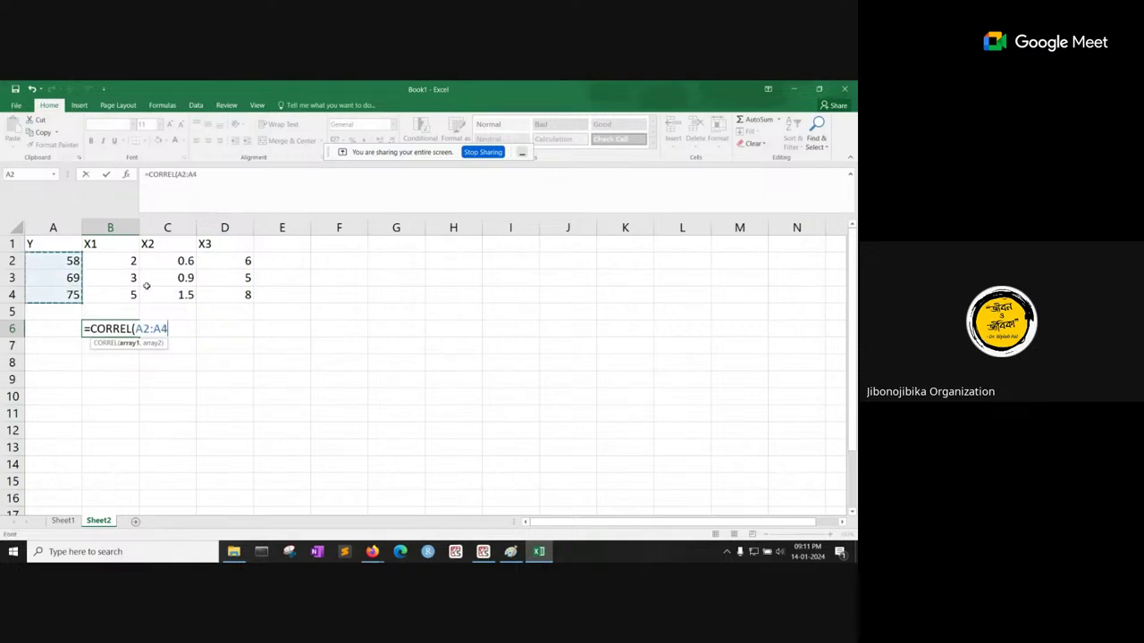
{"action": "type", "text": ","}
{"action": "left_click_drag", "start_coordinate": [122, 257], "coordinate": [125, 295]}
{"action": "key", "text": "Return"}
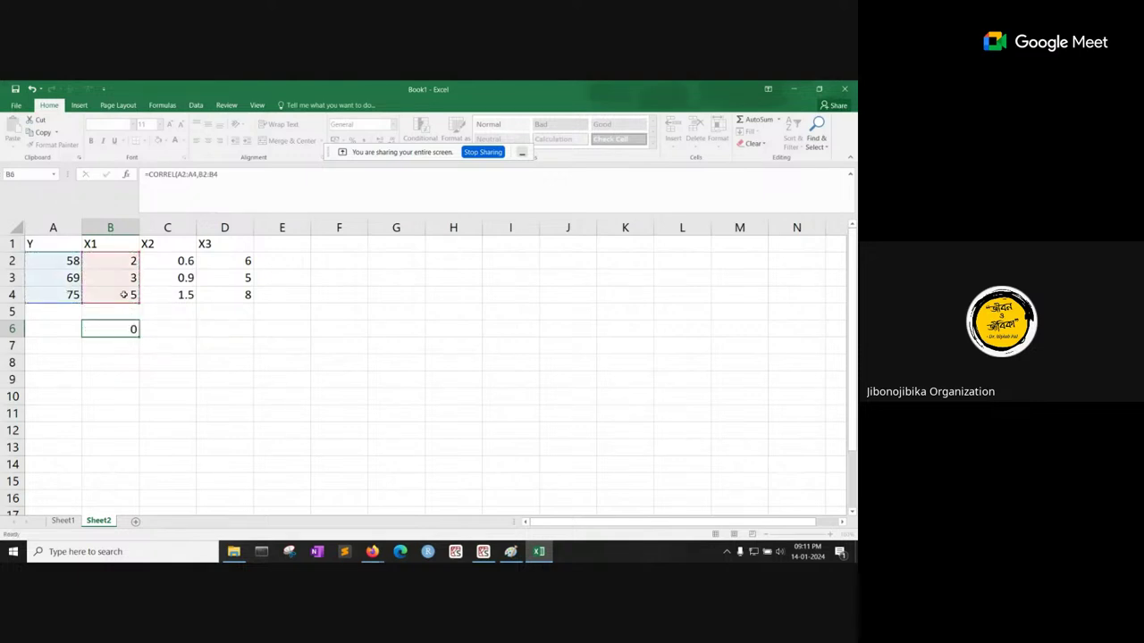
Step: Try filling the B6 correlation formula across to D6, and clear the copies from C6:D6
{"action": "left_click", "coordinate": [134, 329]}
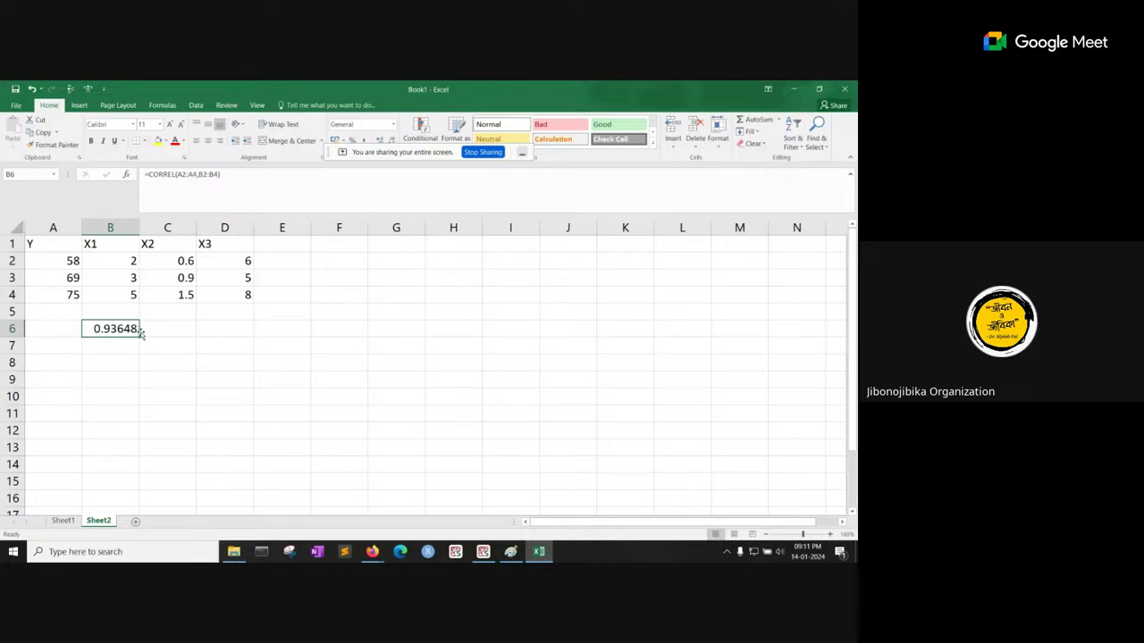
{"action": "left_click_drag", "start_coordinate": [139, 336], "coordinate": [249, 332]}
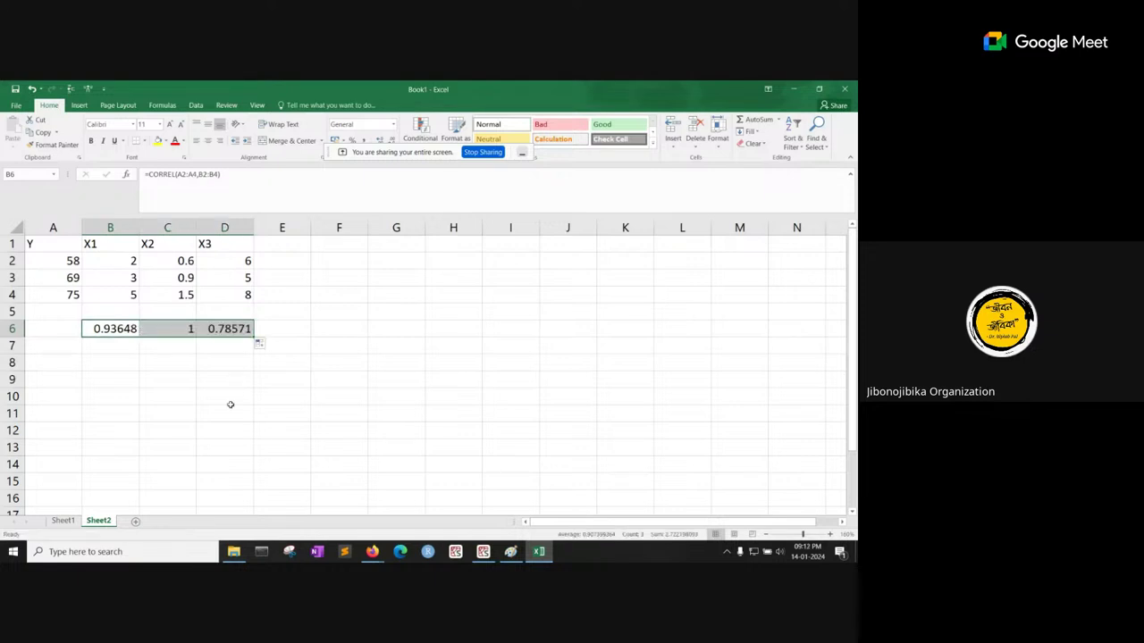
{"action": "left_click", "coordinate": [229, 404]}
{"action": "left_click", "coordinate": [163, 333]}
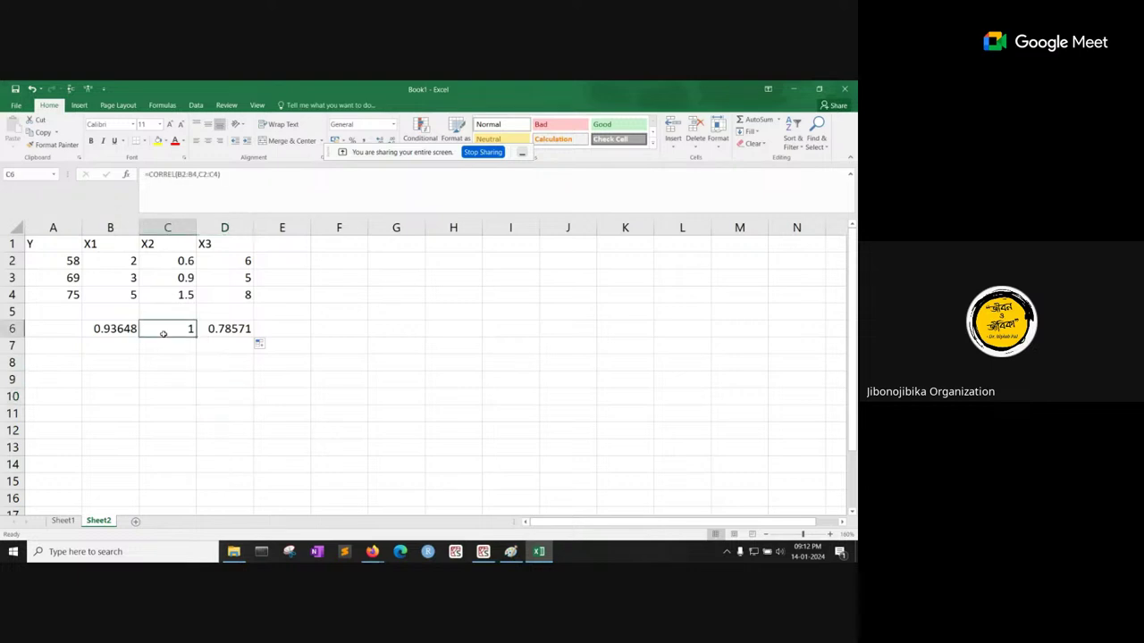
{"action": "left_click", "coordinate": [217, 329], "text": "shift"}
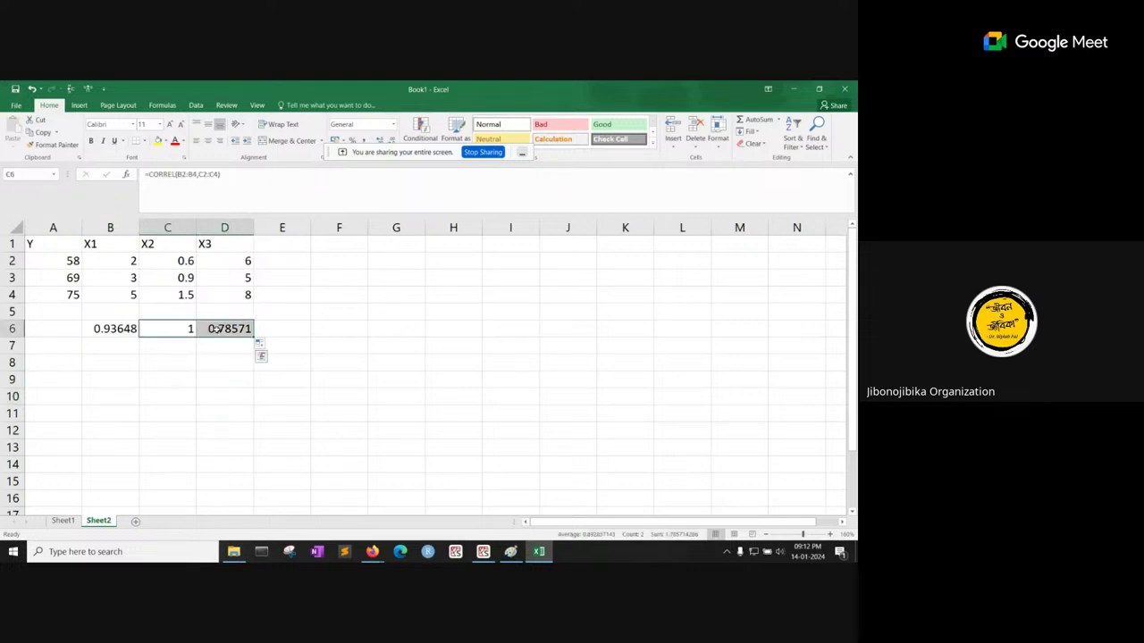
{"action": "key", "text": "Delete"}
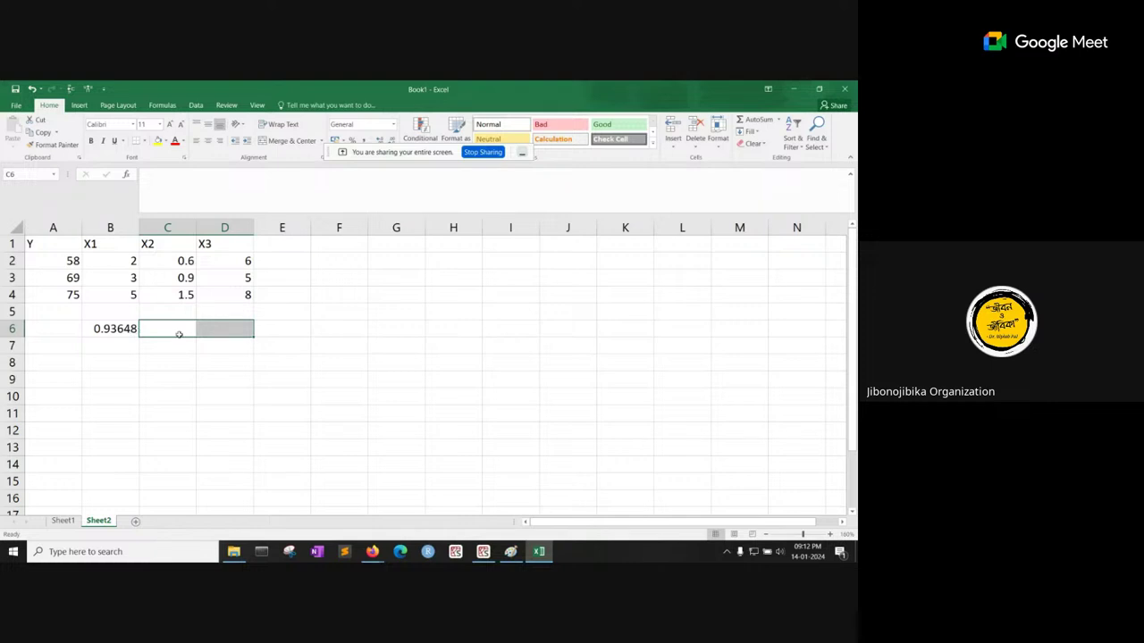
Step: Enter a CORREL formula in C6 that correlates Y (A2:A4) with X2 (C2:C4)
{"action": "left_click", "coordinate": [170, 330]}
{"action": "type", "text": "="}
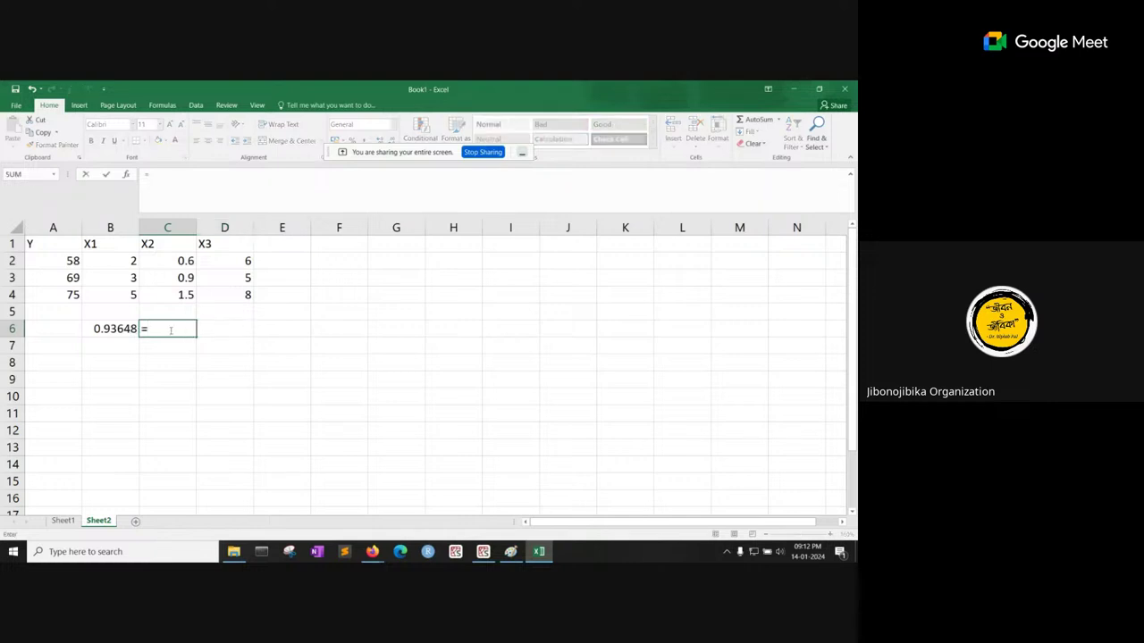
{"action": "type", "text": "corr"}
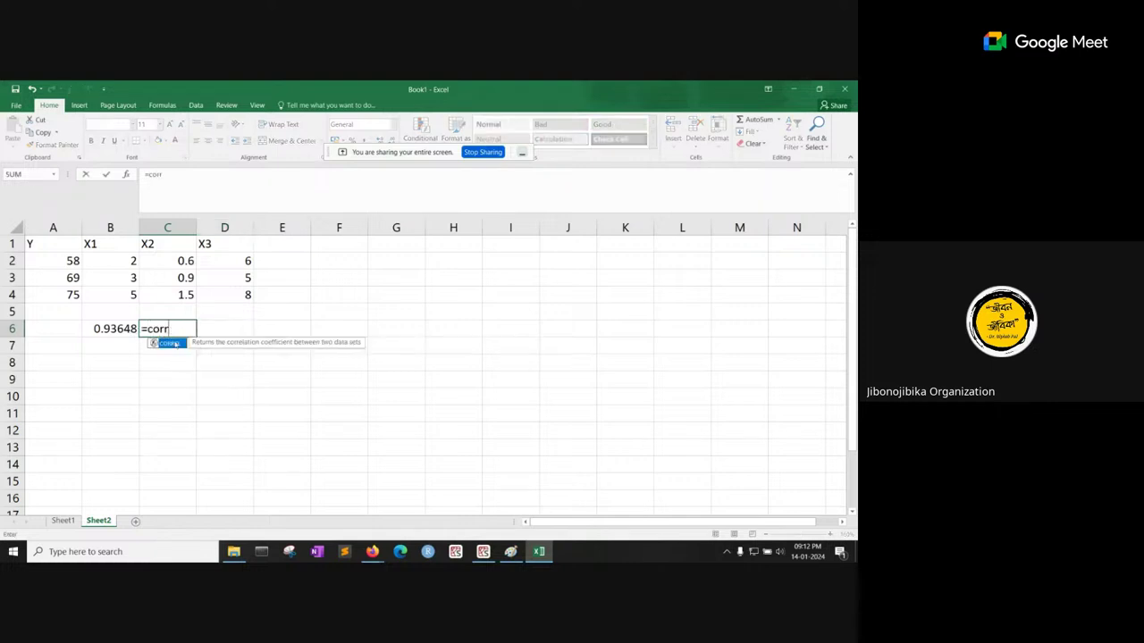
{"action": "double_click", "coordinate": [170, 344]}
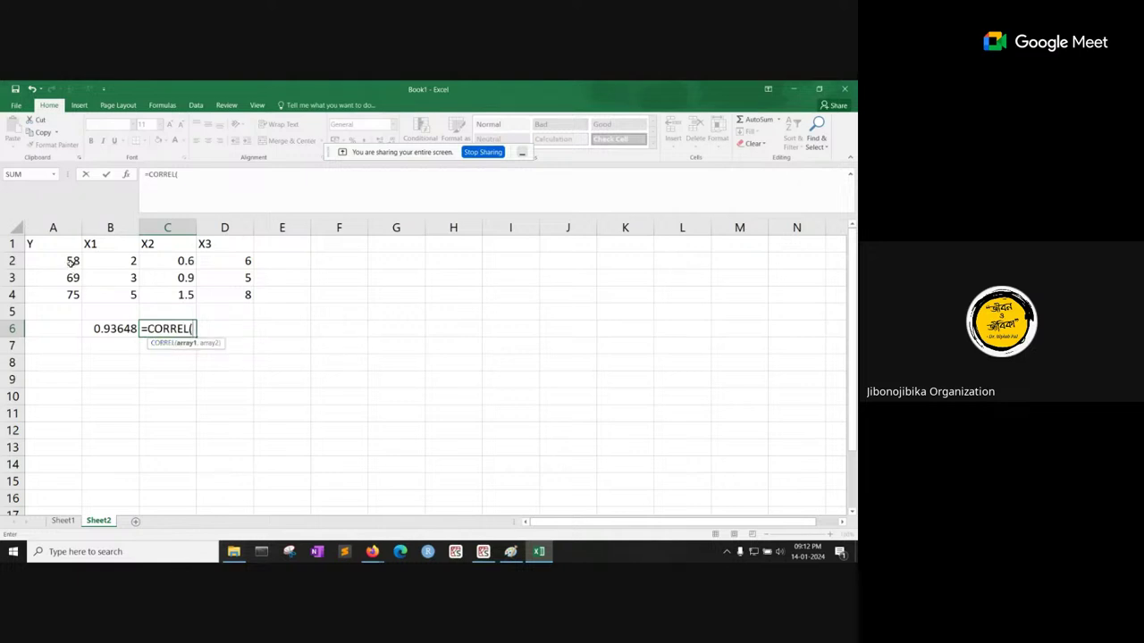
{"action": "left_click_drag", "start_coordinate": [72, 260], "coordinate": [89, 294]}
{"action": "type", "text": ","}
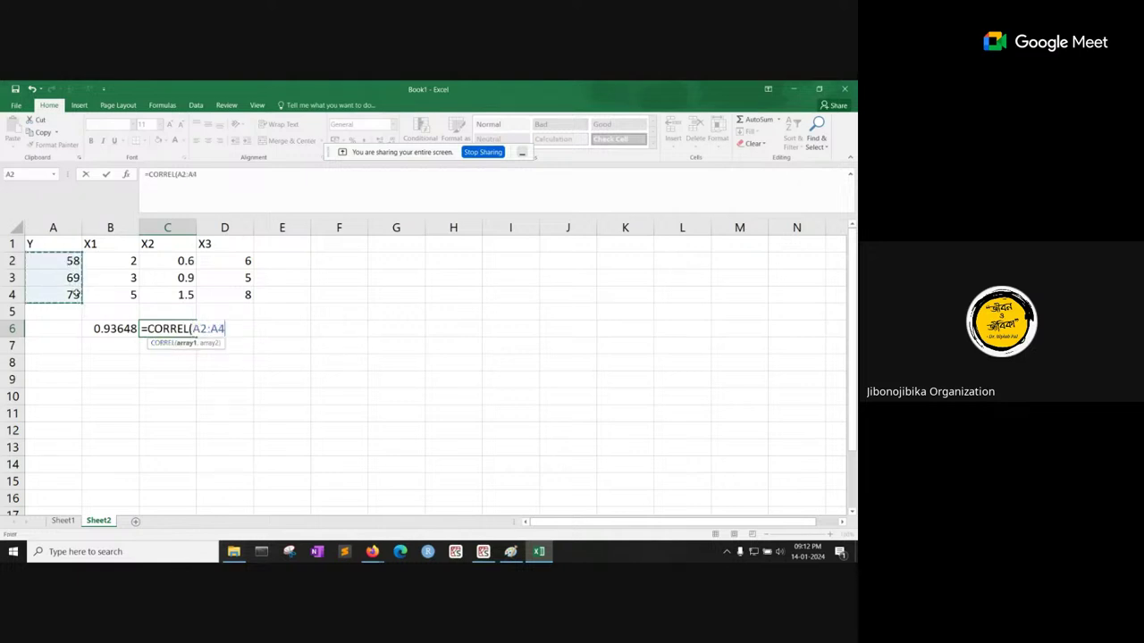
{"action": "left_click_drag", "start_coordinate": [163, 260], "coordinate": [164, 292]}
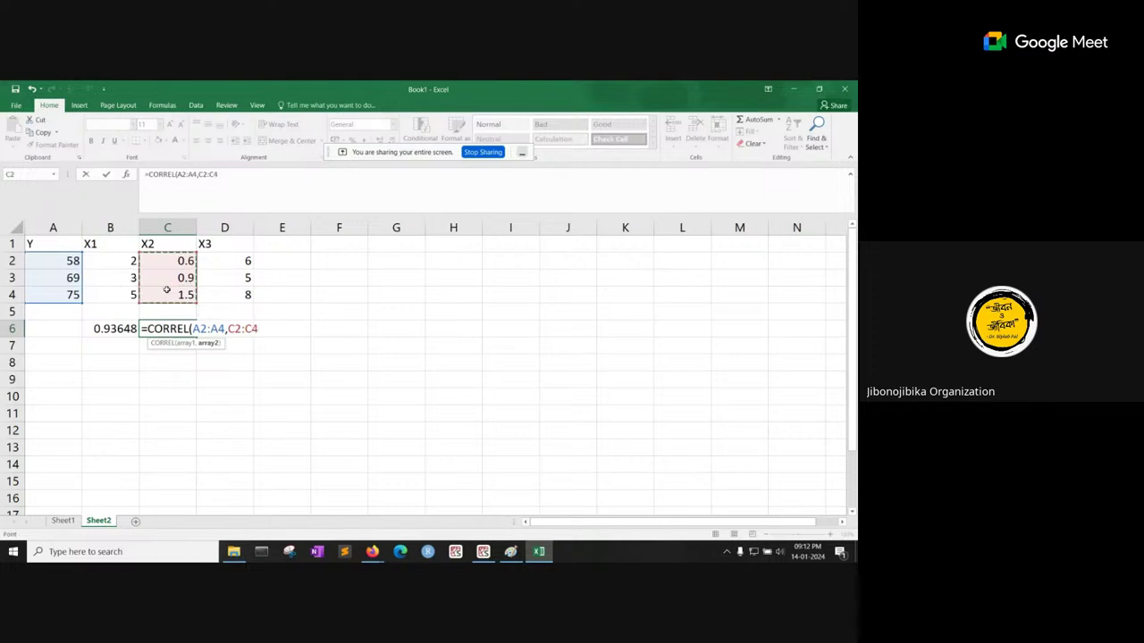
{"action": "key", "text": "Return"}
Step: Enter a CORREL formula in D6 that correlates Y (A2:A4) with X3 (D2:D4)
{"action": "left_click", "coordinate": [229, 327]}
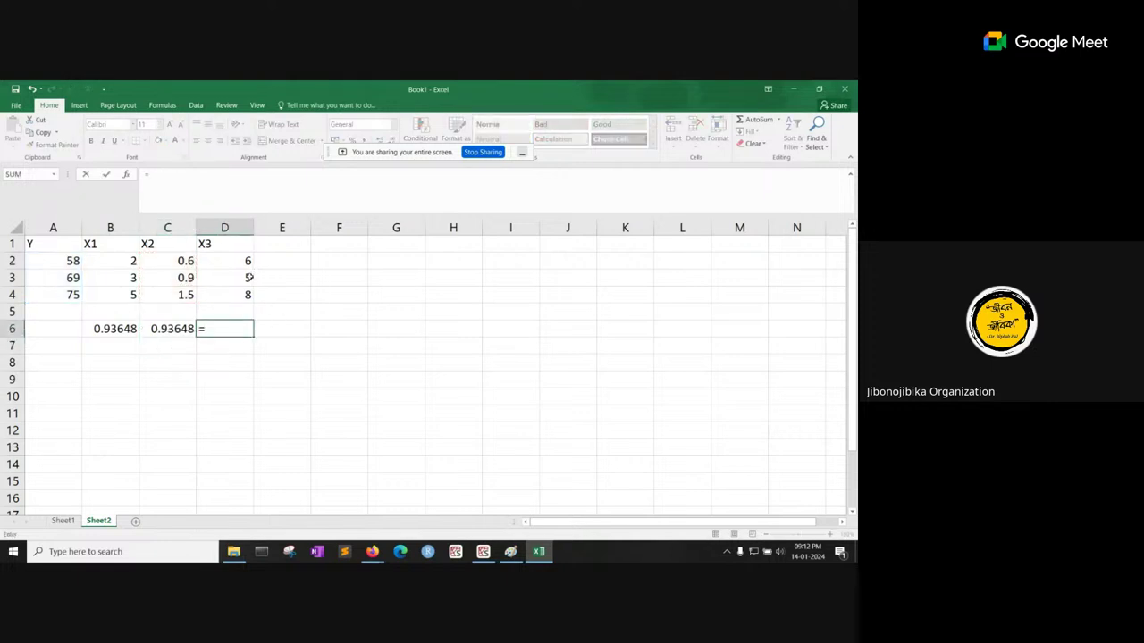
{"action": "type", "text": "=corr"}
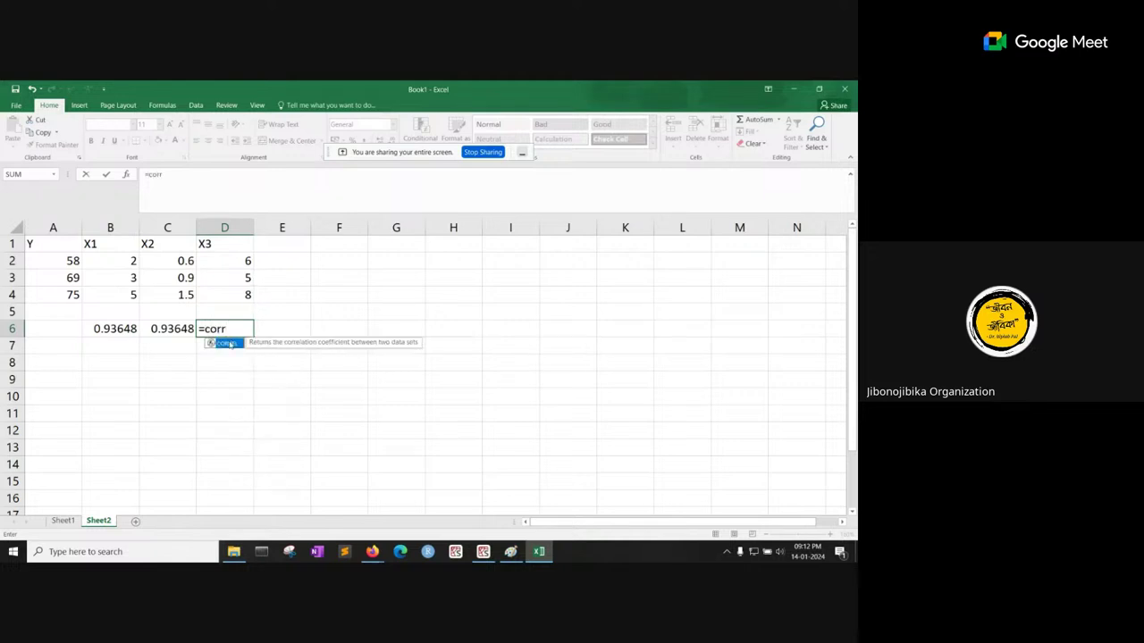
{"action": "double_click", "coordinate": [226, 343]}
{"action": "left_click_drag", "start_coordinate": [75, 261], "coordinate": [75, 294]}
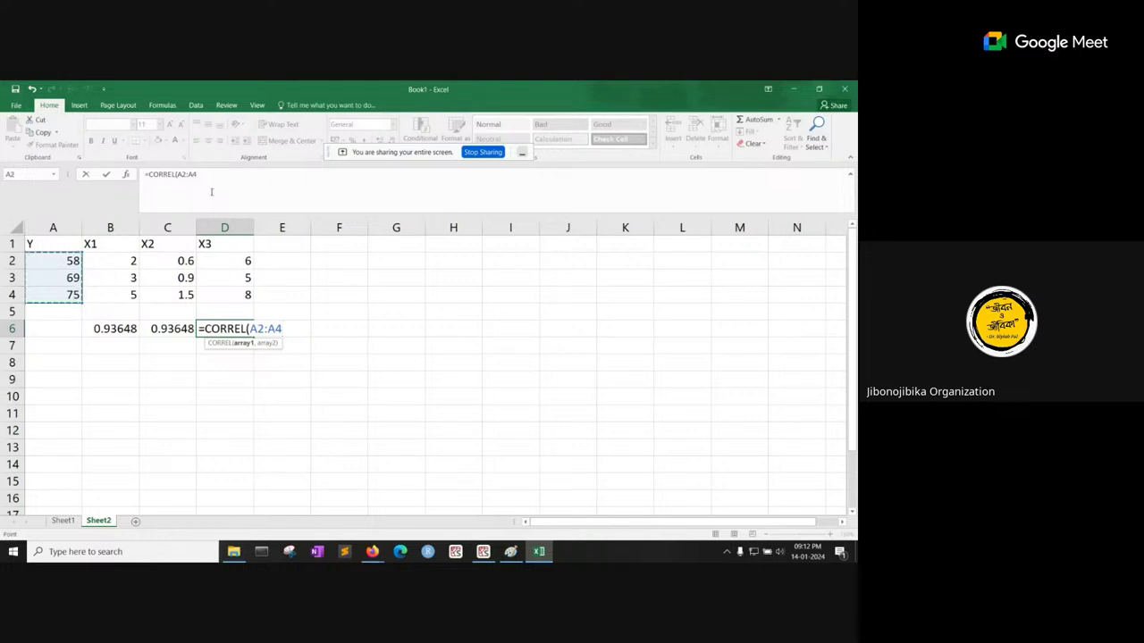
{"action": "left_click", "coordinate": [212, 176]}
{"action": "type", "text": ","}
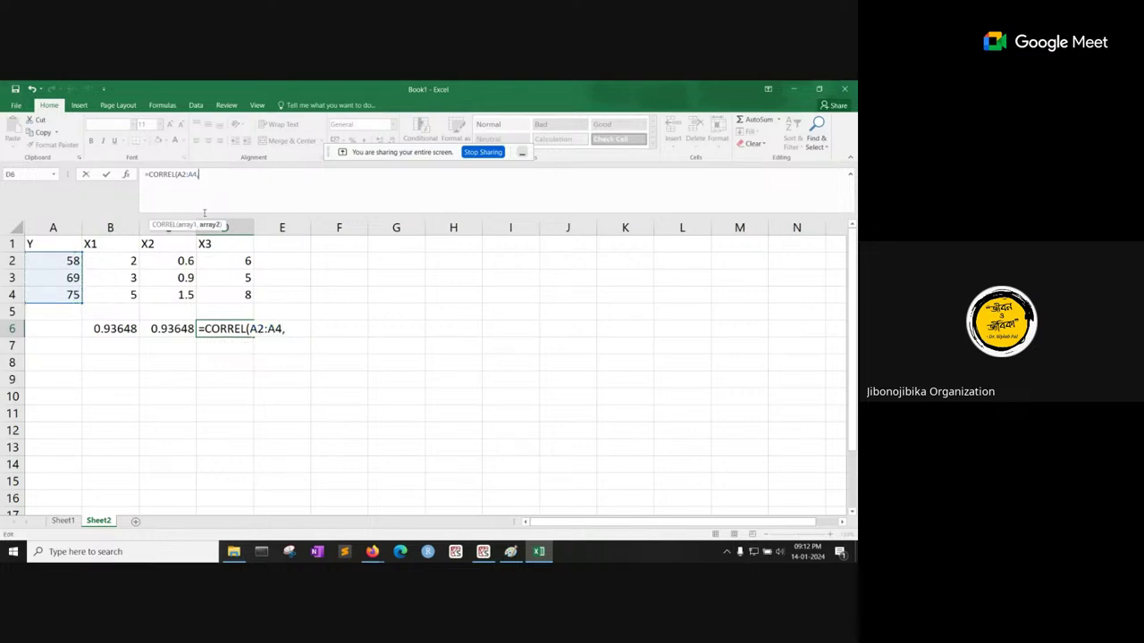
{"action": "left_click_drag", "start_coordinate": [231, 257], "coordinate": [234, 298]}
{"action": "key", "text": "Return"}
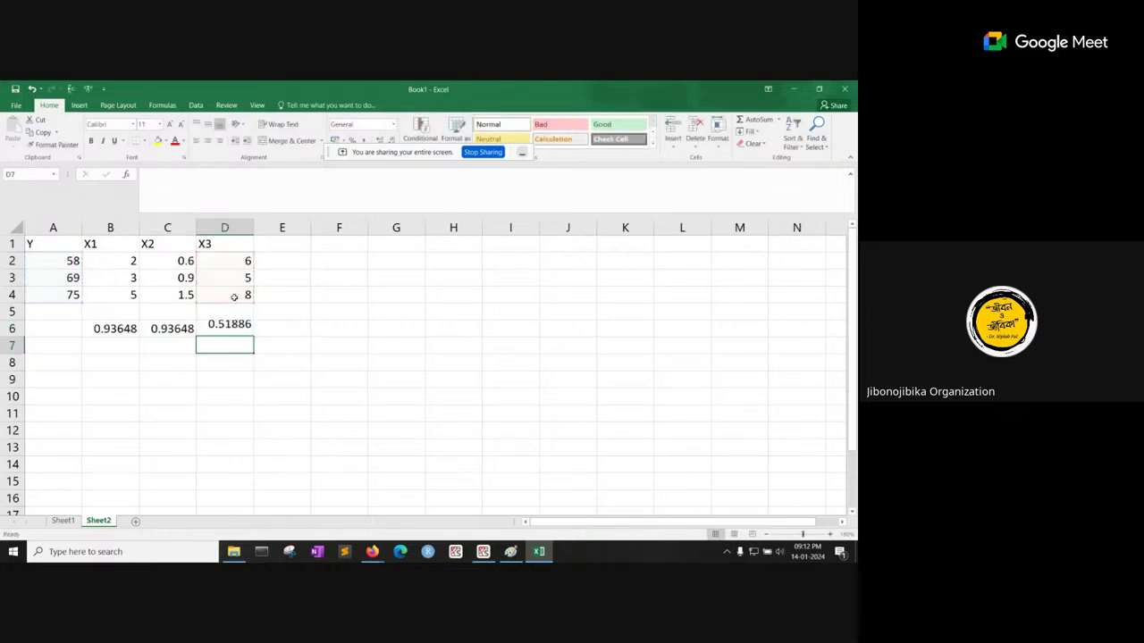
{"action": "left_click", "coordinate": [205, 378]}
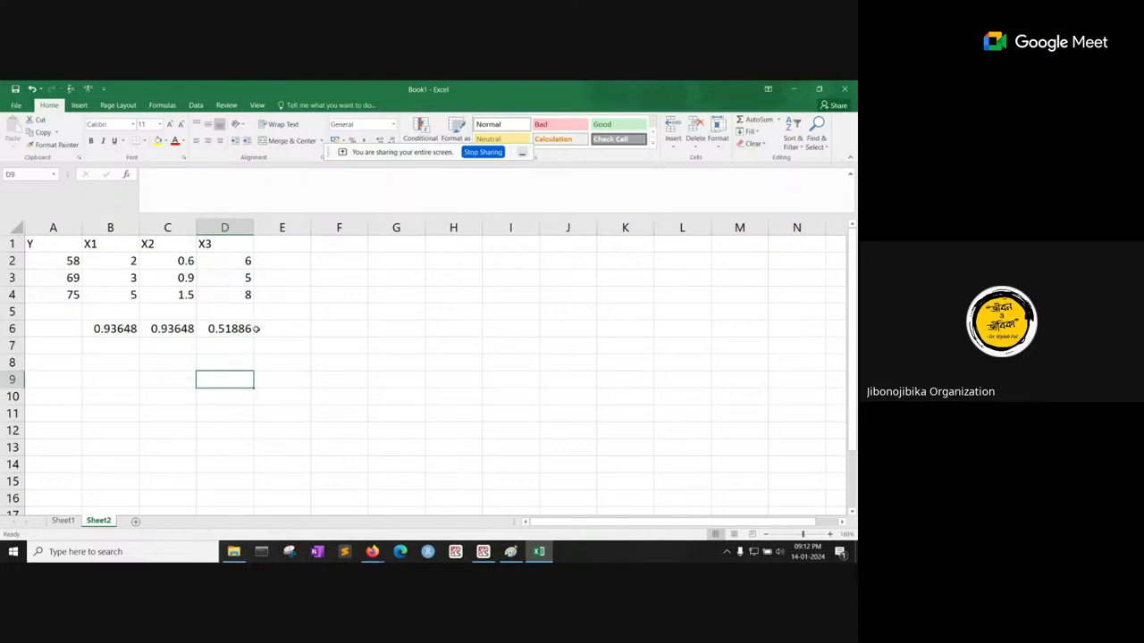
{"action": "left_click", "coordinate": [111, 332]}
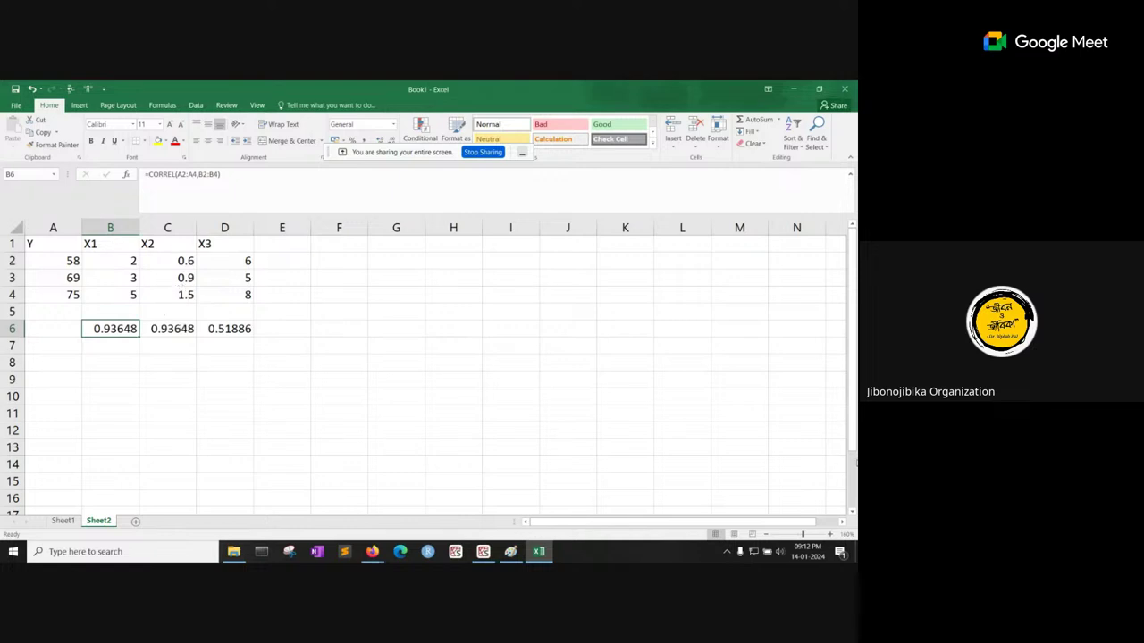
{"action": "left_click", "coordinate": [830, 535]}
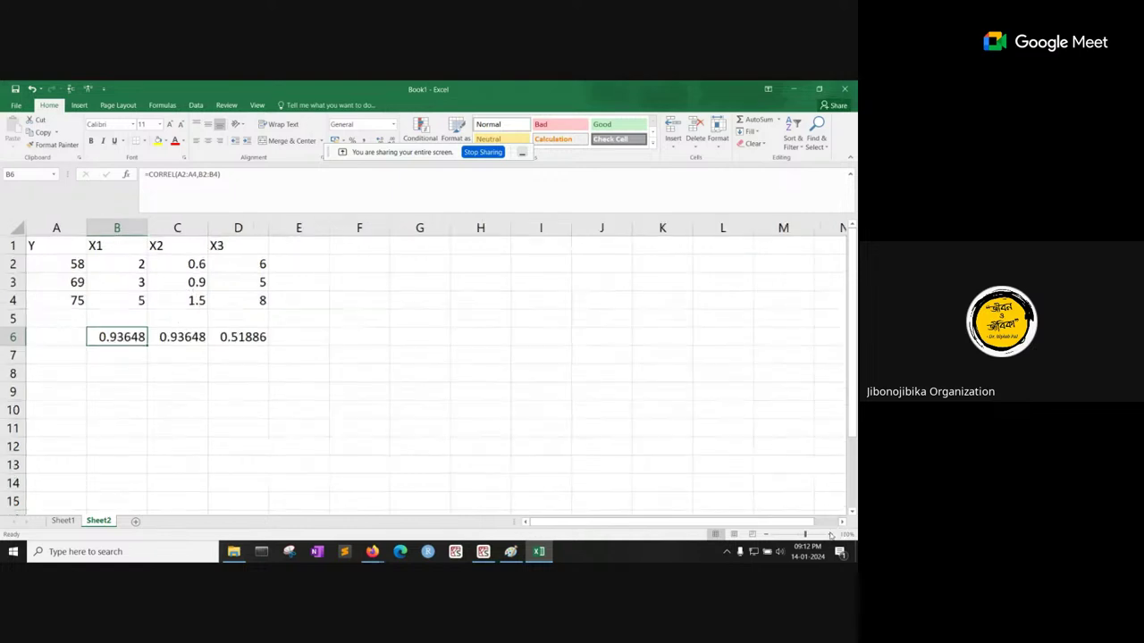
{"action": "left_click", "coordinate": [434, 446]}
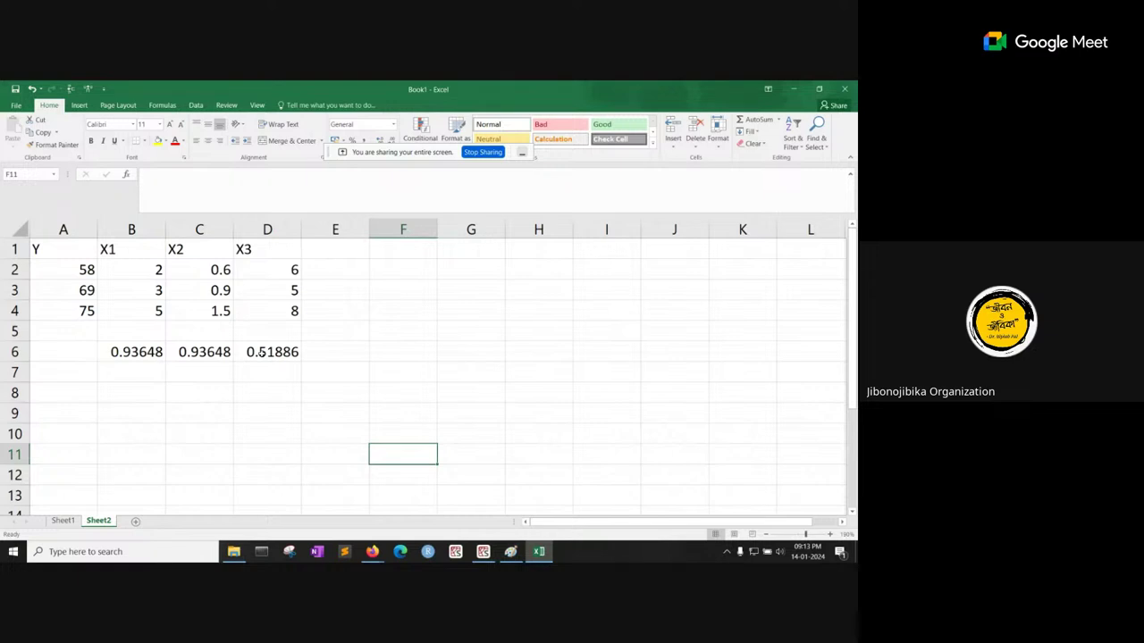
{"action": "left_click", "coordinate": [214, 391]}
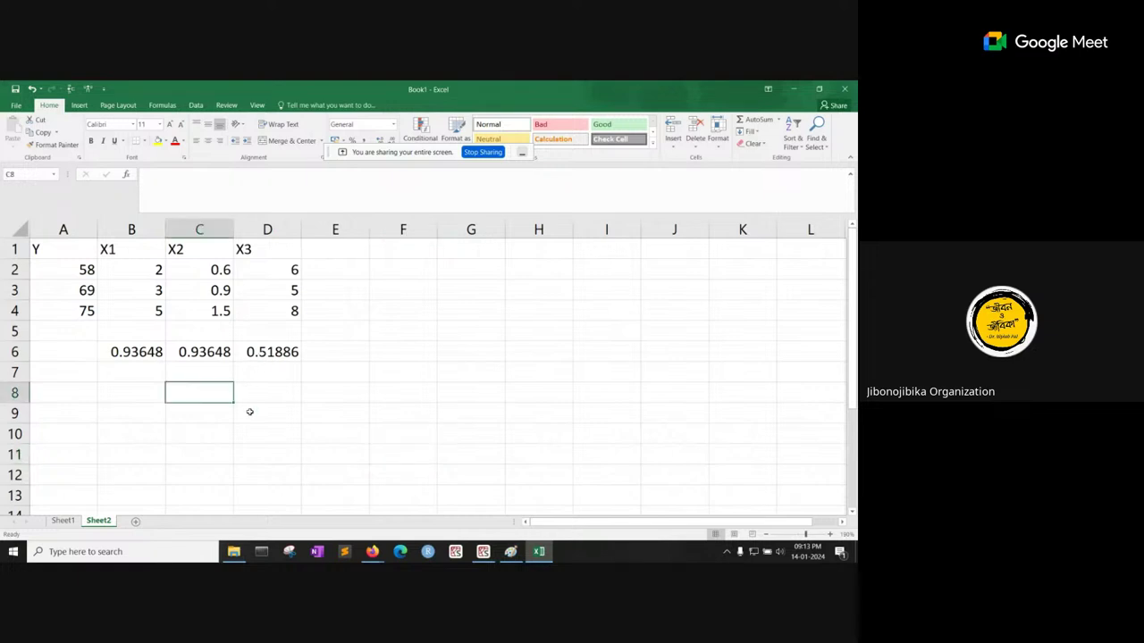
{"action": "type", "text": "=corre"}
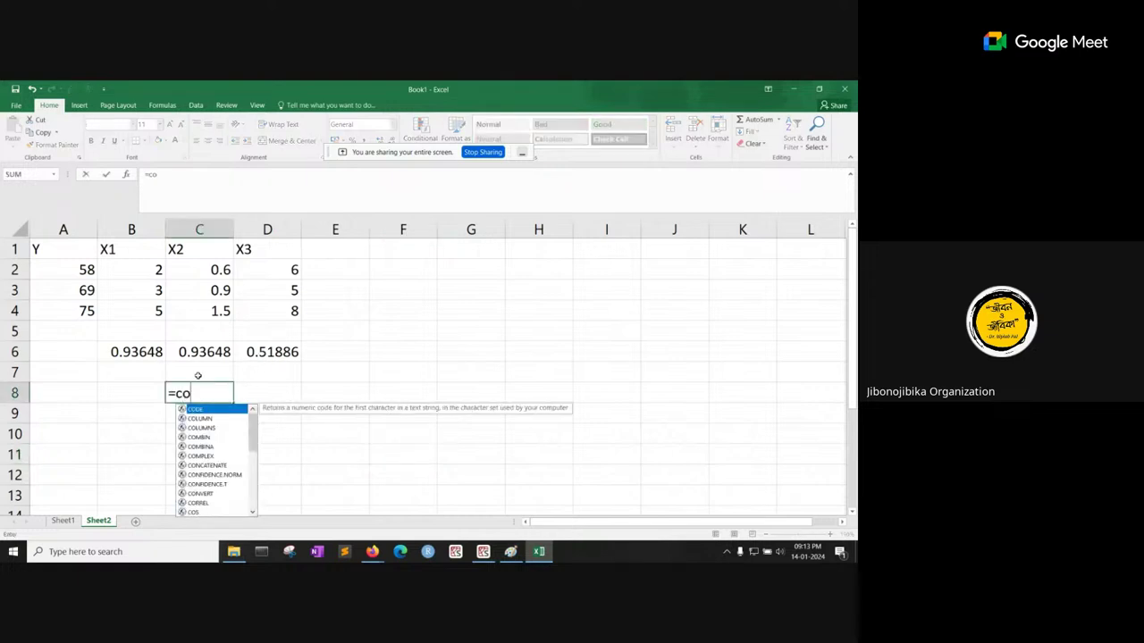
{"action": "key", "text": "BackSpace"}
{"action": "key", "text": "BackSpace"}
{"action": "key", "text": "BackSpace"}
{"action": "key", "text": "BackSpace"}
{"action": "key", "text": "BackSpace"}
{"action": "key", "text": "BackSpace"}
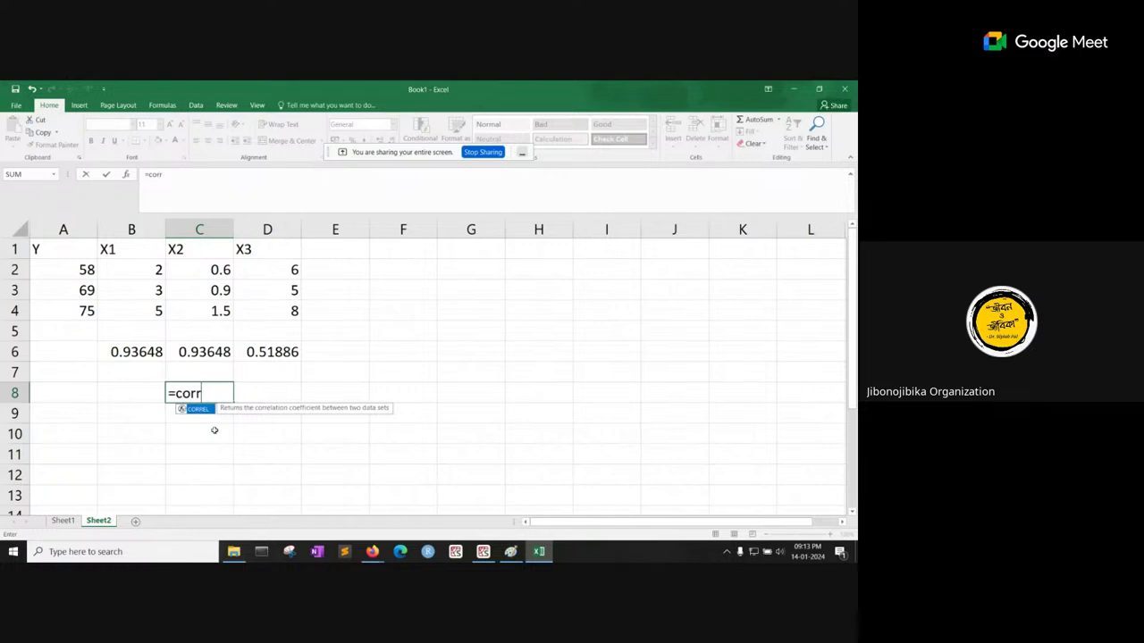
{"action": "left_click", "coordinate": [205, 452]}
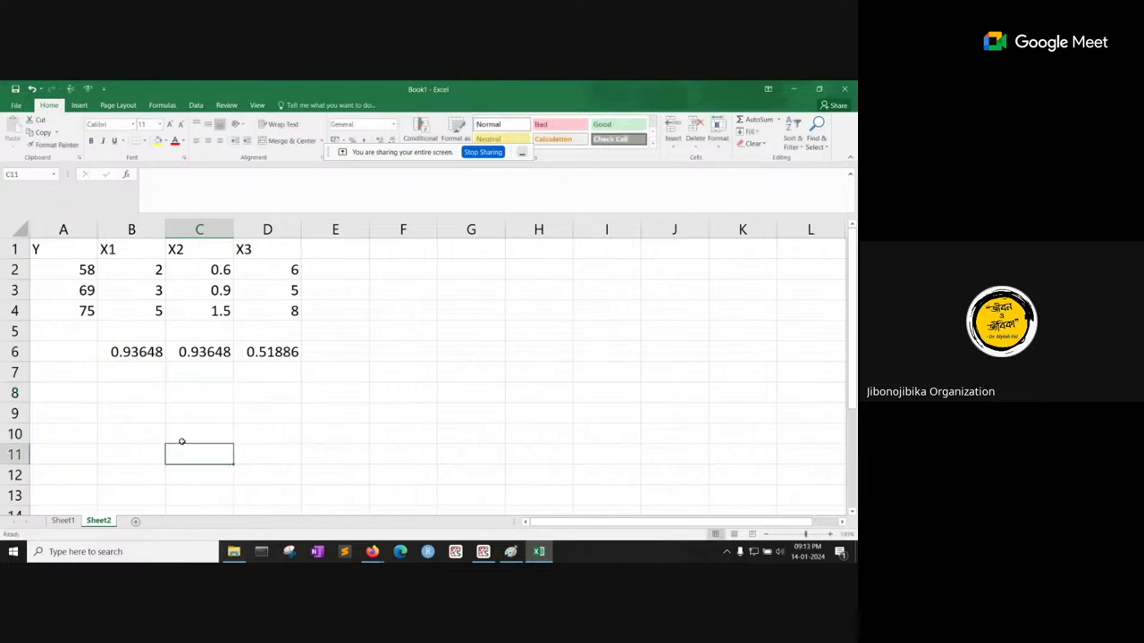
Step: Add the label cov(y, x1) in B5, above the X1 correlation
{"action": "left_click", "coordinate": [16, 352]}
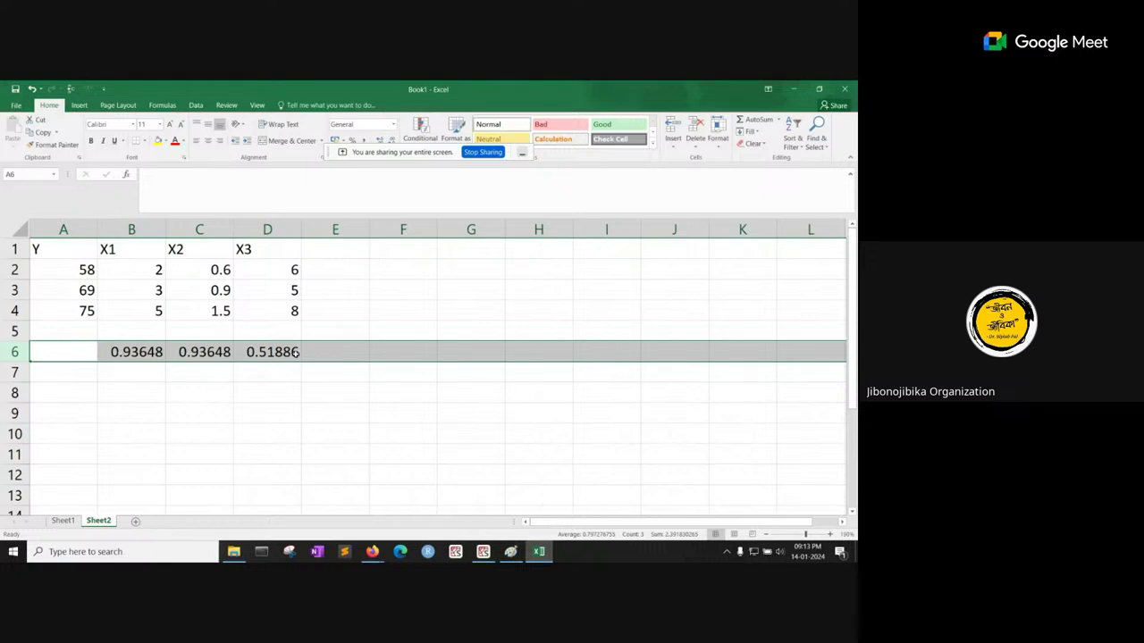
{"action": "left_click", "coordinate": [132, 332]}
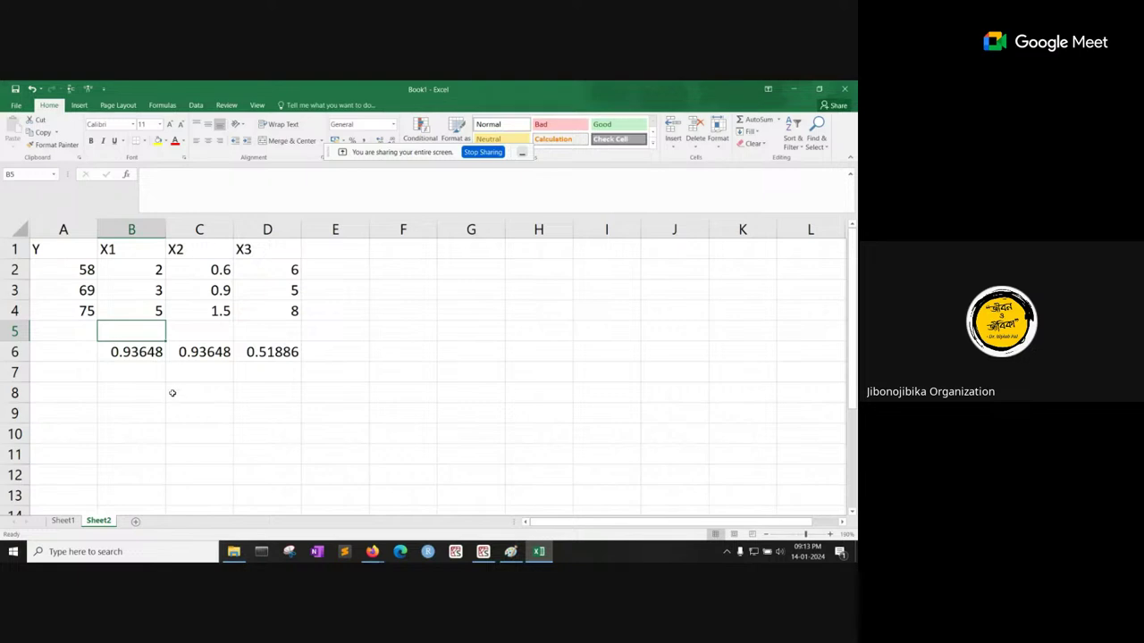
{"action": "type", "text": "cov"}
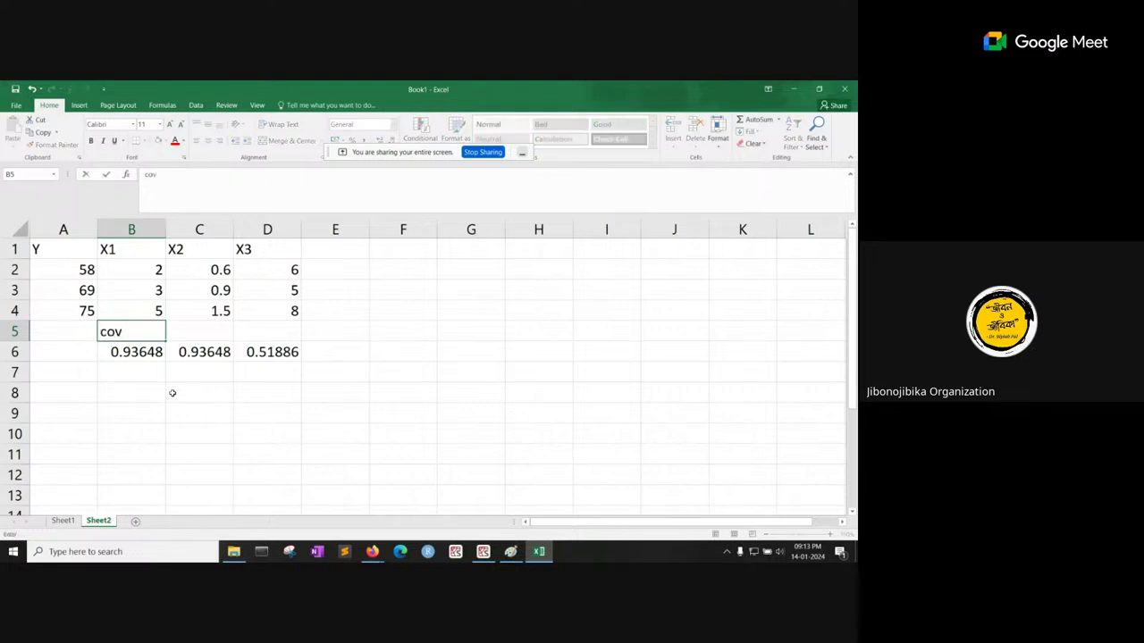
{"action": "type", "text": "(y, x1)"}
{"action": "left_click", "coordinate": [199, 454]}
Step: Change the label in B5 to corr(y, x1)
{"action": "left_click", "coordinate": [146, 333]}
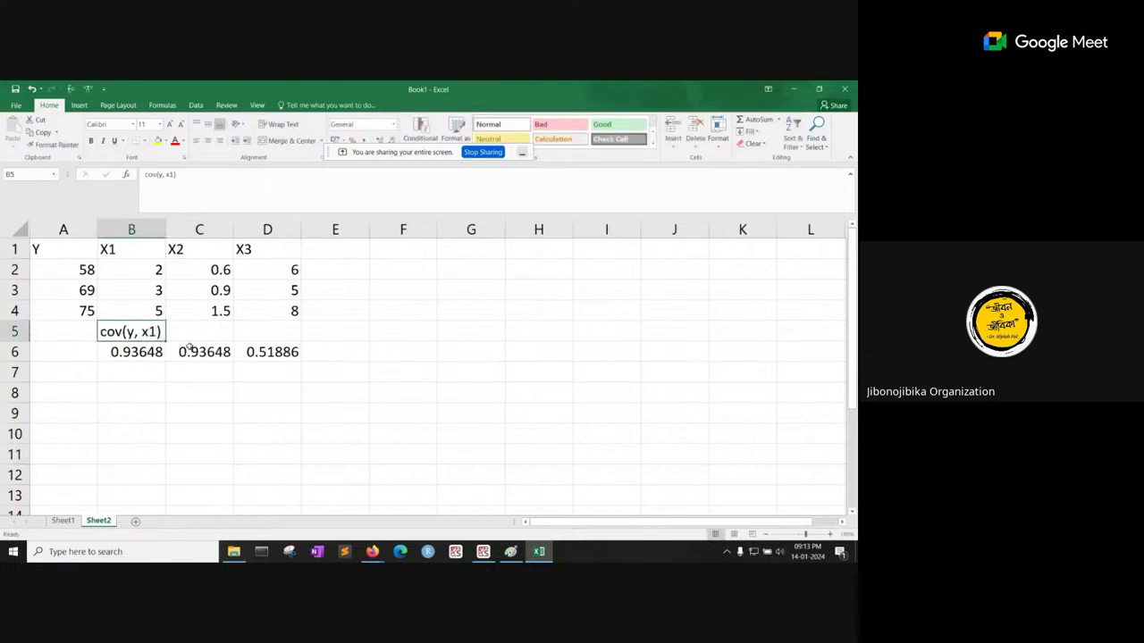
{"action": "key", "text": "ctrl+c"}
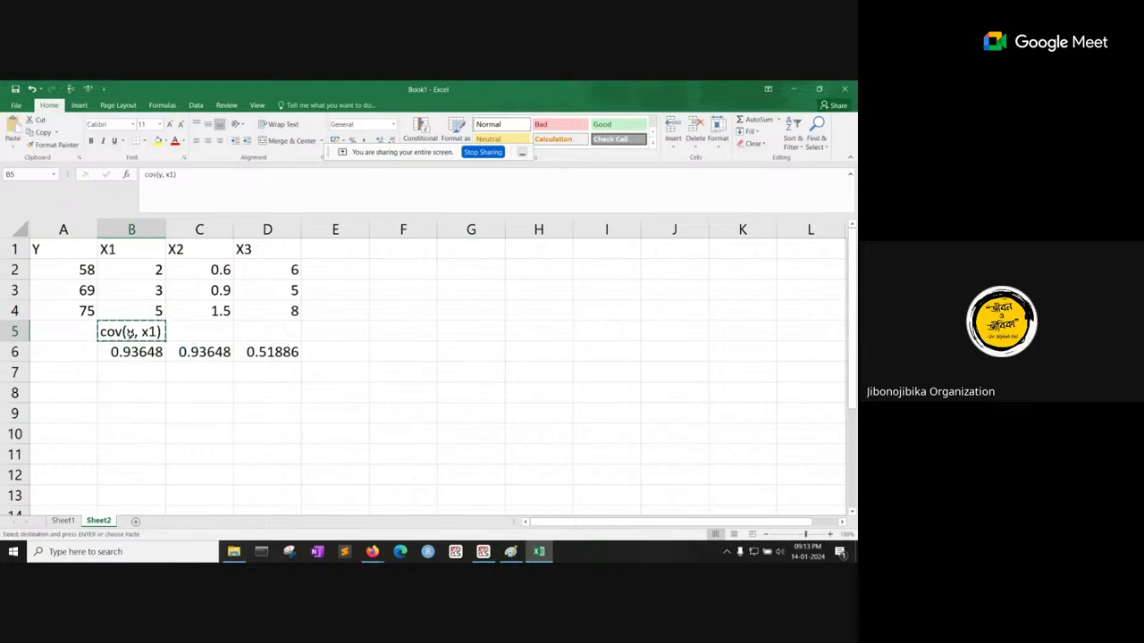
{"action": "double_click", "coordinate": [122, 331]}
{"action": "key", "text": "BackSpace"}
{"action": "type", "text": "rr"}
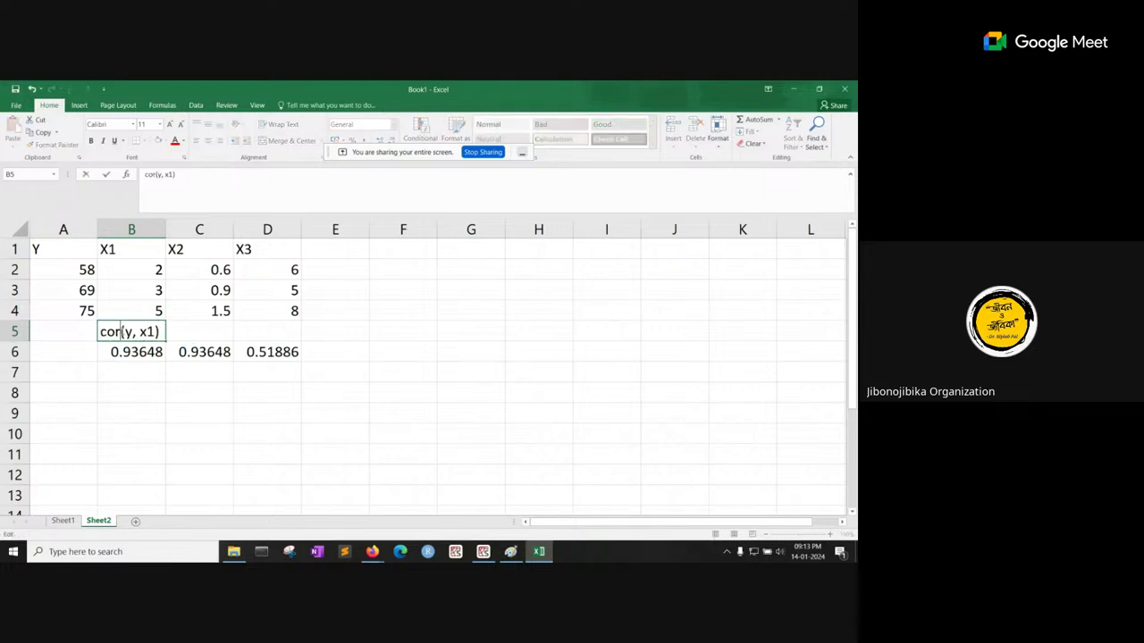
{"action": "left_click", "coordinate": [250, 432]}
{"action": "left_click", "coordinate": [130, 333]}
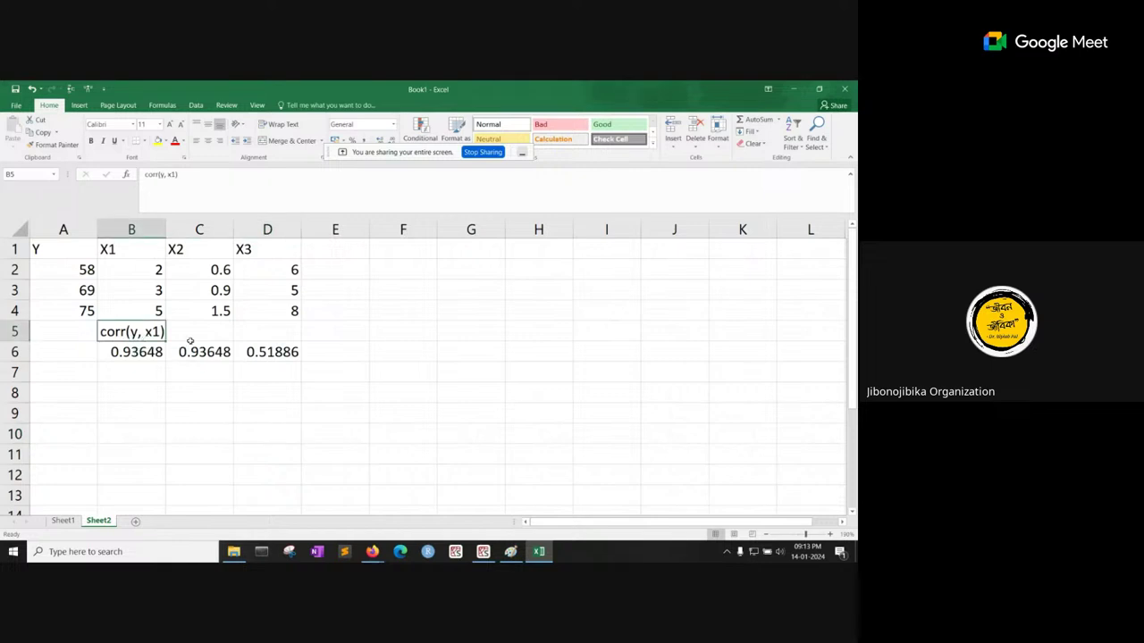
Step: Copy the corr(y, x1) label from B5 into C5 and D5
{"action": "key", "text": "ctrl+c"}
{"action": "left_click", "coordinate": [199, 333]}
{"action": "key", "text": "ctrl+v"}
{"action": "left_click", "coordinate": [256, 331]}
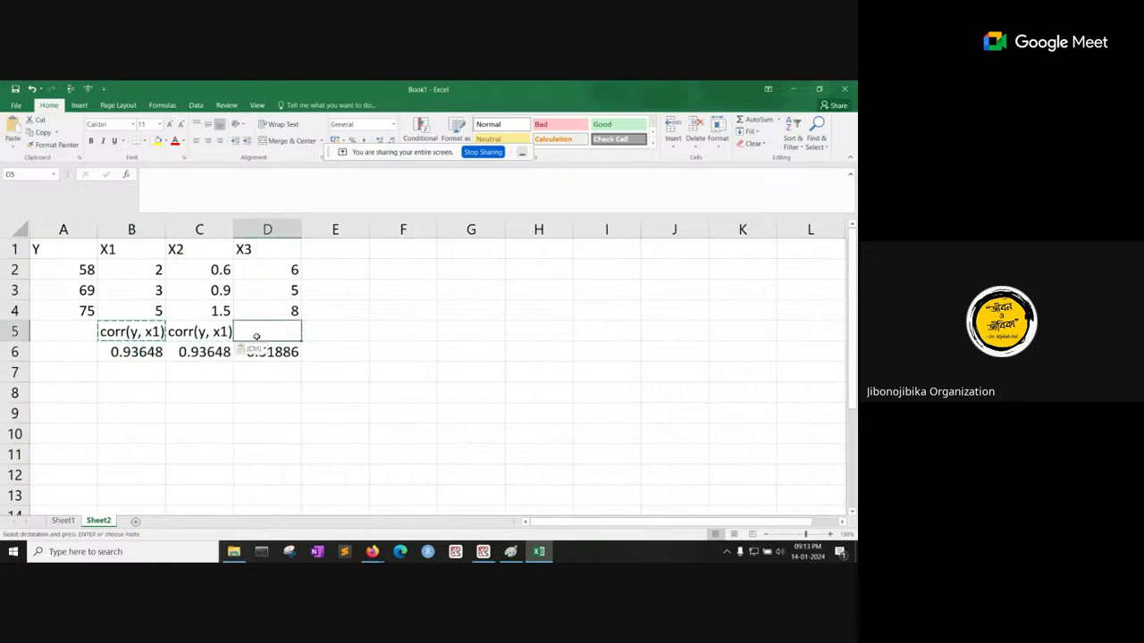
{"action": "key", "text": "ctrl+v"}
Step: Change the label in C5 to corr(y, x2)
{"action": "left_click", "coordinate": [222, 332]}
{"action": "double_click", "coordinate": [221, 332]}
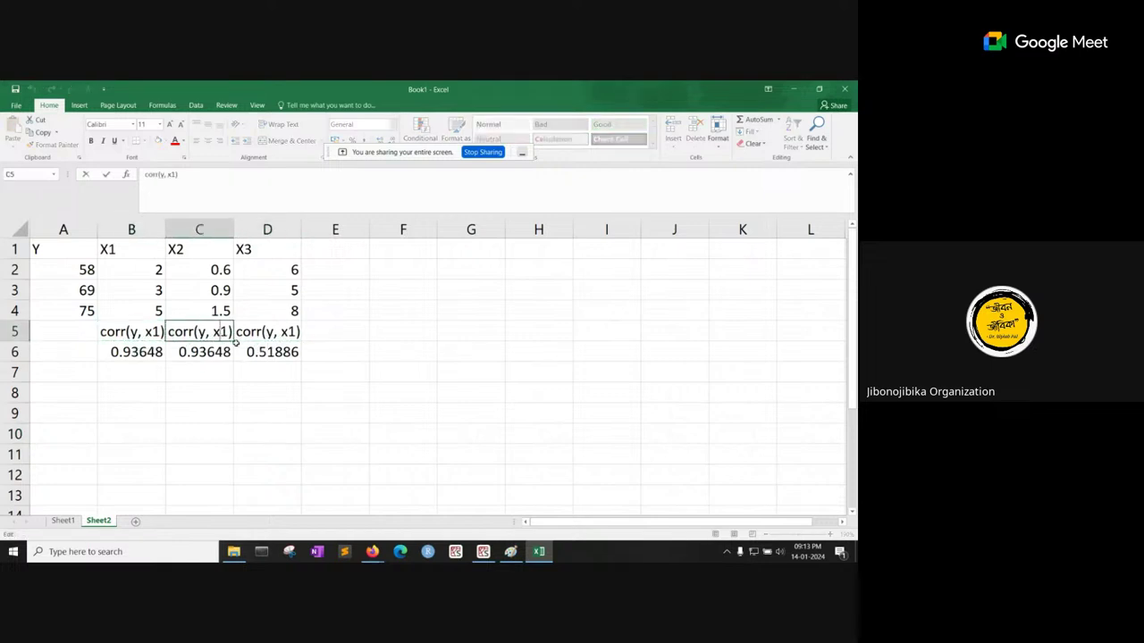
{"action": "key", "text": "BackSpace"}
{"action": "type", "text": "2"}
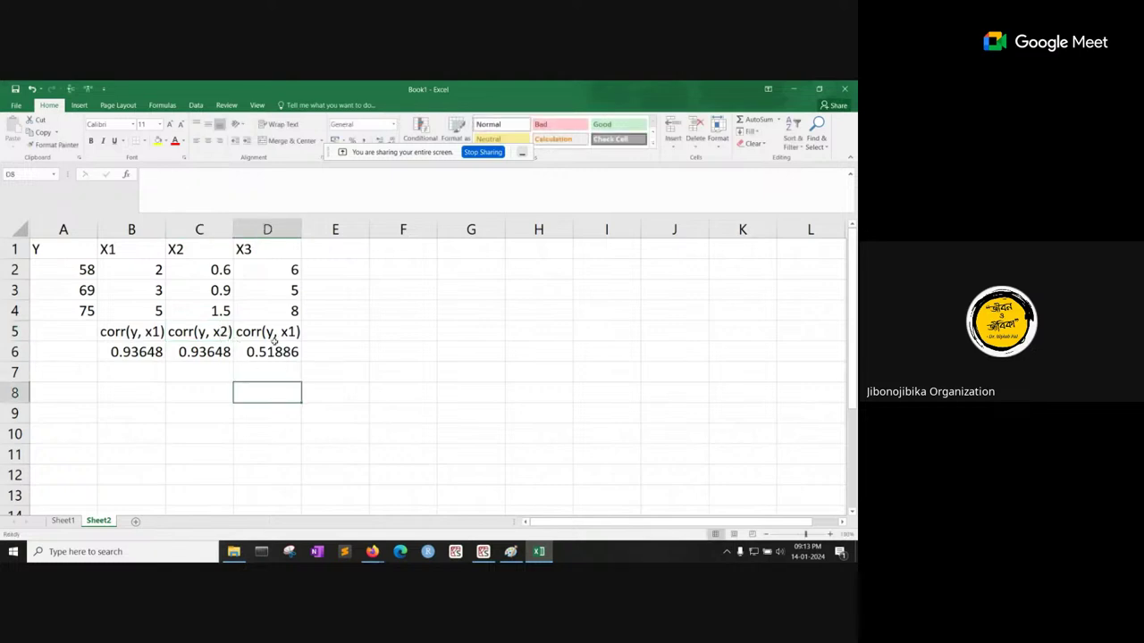
{"action": "left_click", "coordinate": [284, 387]}
Step: Change the label in D5 to corr(y, x3)
{"action": "double_click", "coordinate": [286, 331]}
{"action": "key", "text": "BackSpace"}
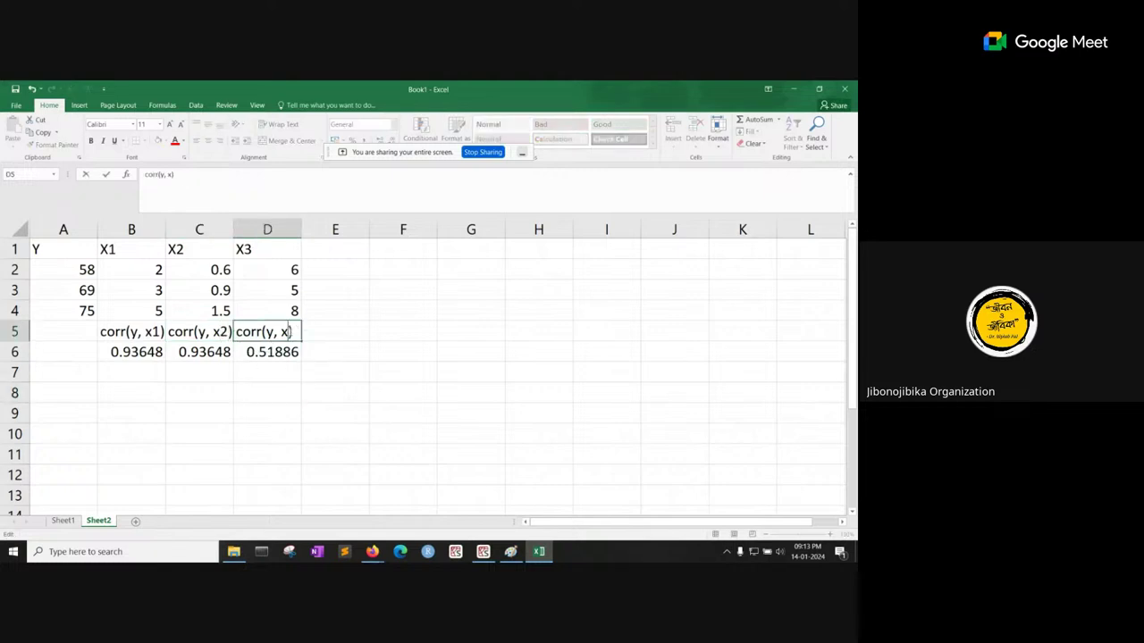
{"action": "type", "text": "3"}
{"action": "key", "text": "Return"}
{"action": "left_click", "coordinate": [291, 386]}
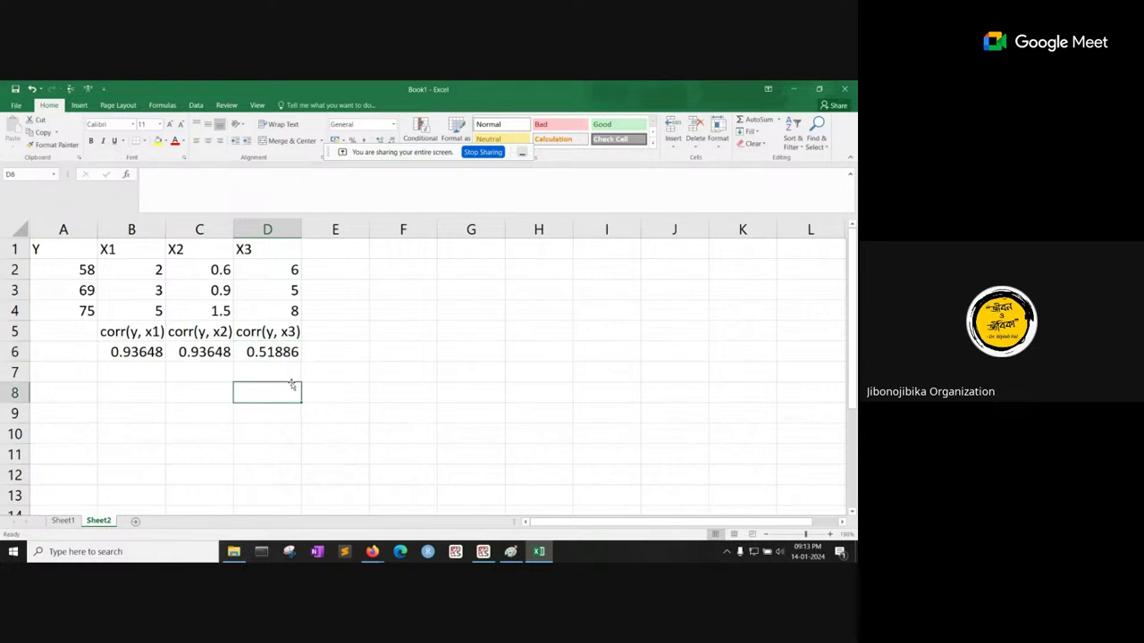
Step: Insert a blank row at row 5 to separate the data from the correlation labels
{"action": "left_click", "coordinate": [94, 333]}
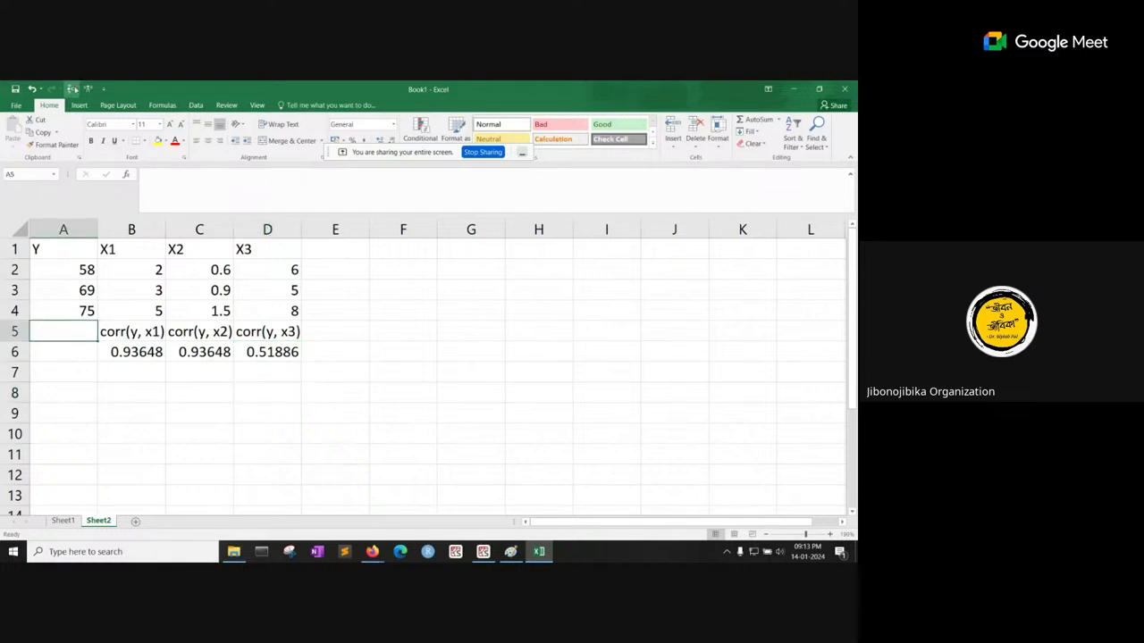
{"action": "left_click", "coordinate": [71, 89]}
{"action": "left_click", "coordinate": [404, 379]}
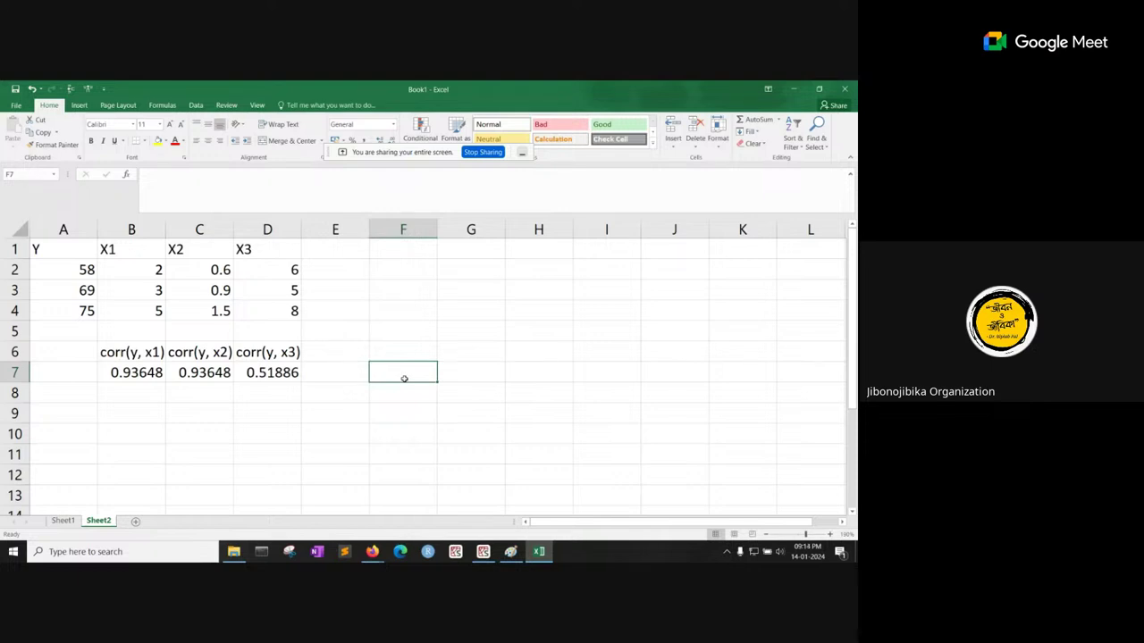
Step: Enter a CORREL formula in C10 that correlates X1 (B2:B4) with X2 (C2:C4)
{"action": "left_click", "coordinate": [184, 436]}
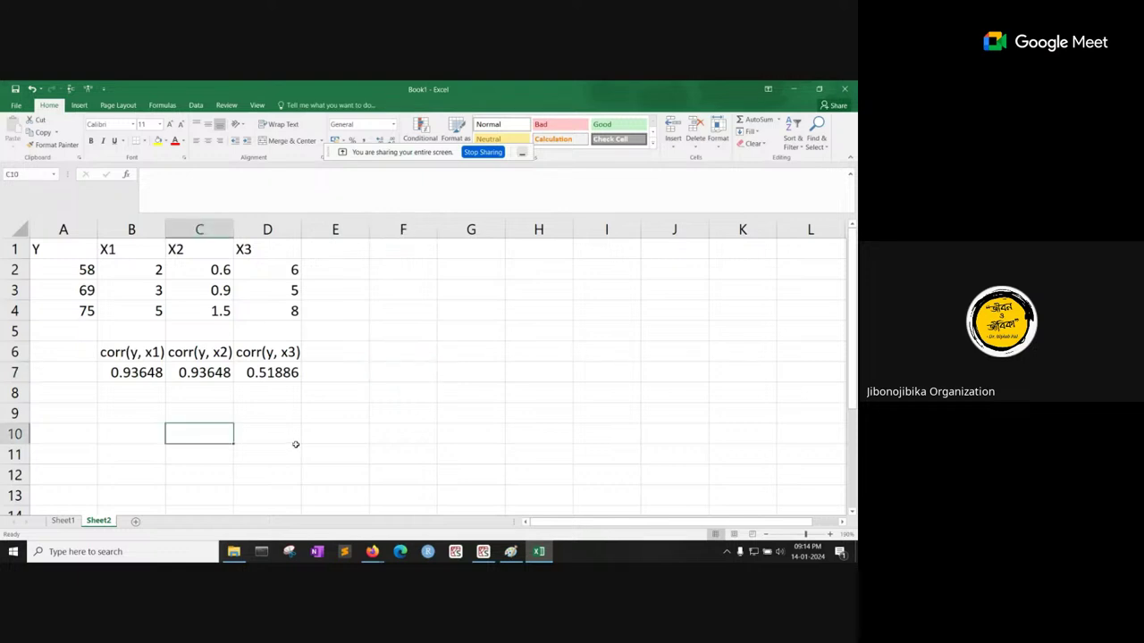
{"action": "type", "text": "=co"}
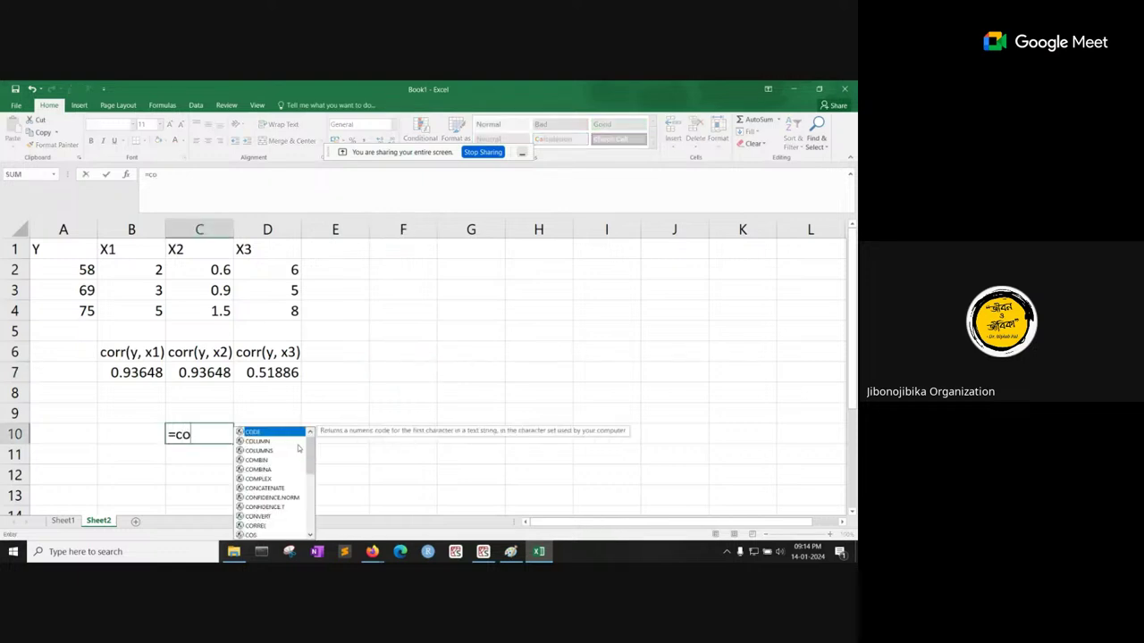
{"action": "type", "text": "rr"}
{"action": "key", "text": "Tab"}
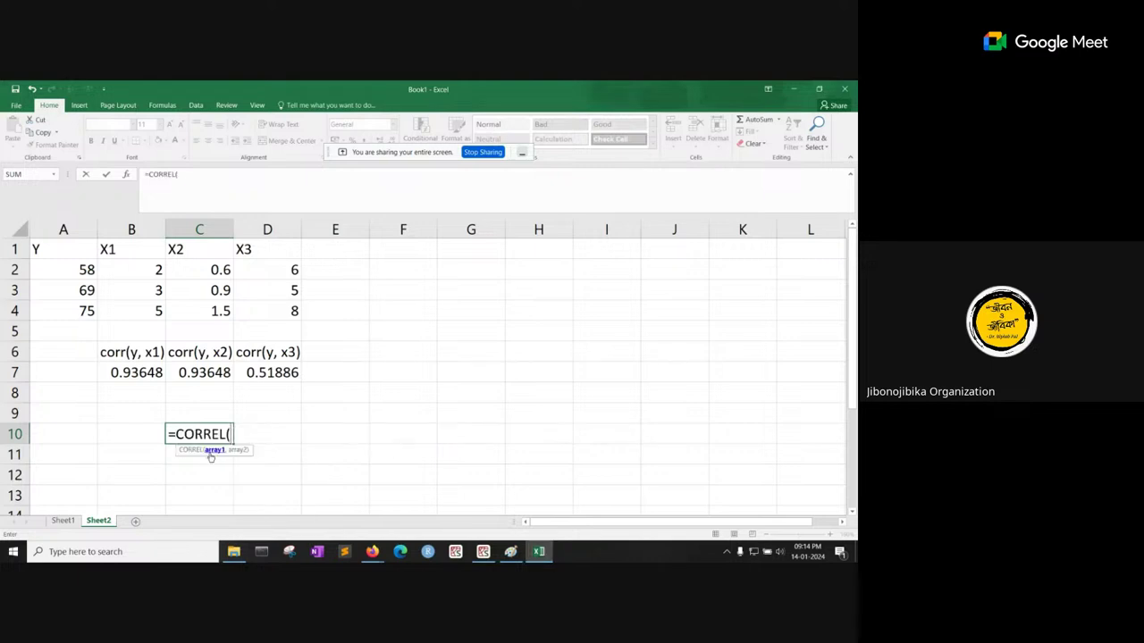
{"action": "left_click_drag", "start_coordinate": [129, 271], "coordinate": [145, 312]}
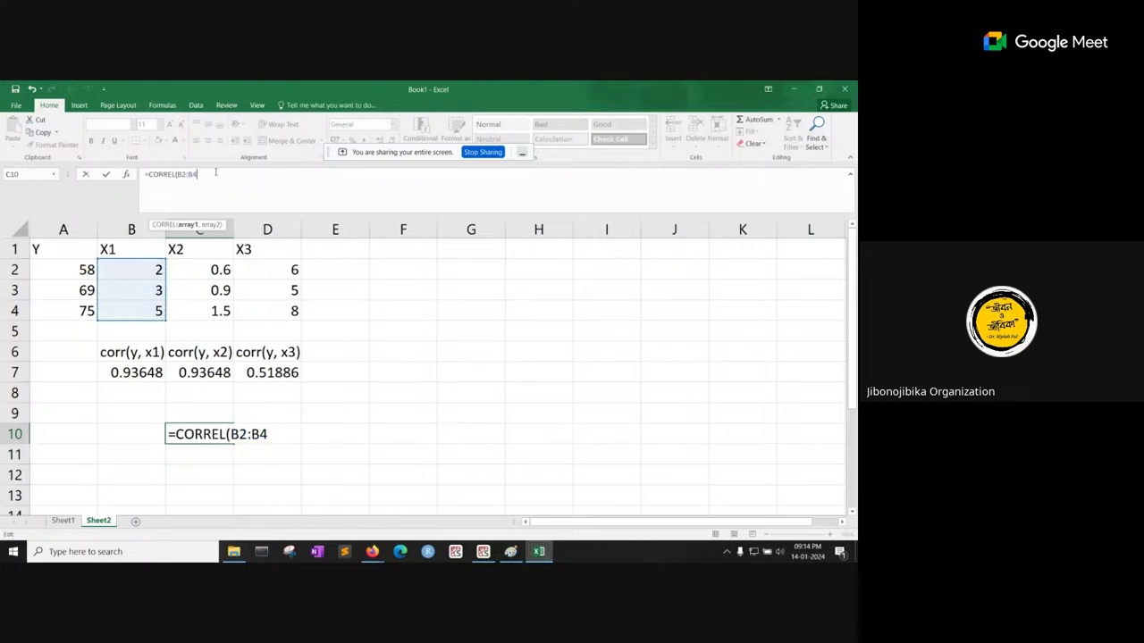
{"action": "type", "text": ","}
{"action": "left_click_drag", "start_coordinate": [213, 267], "coordinate": [221, 312]}
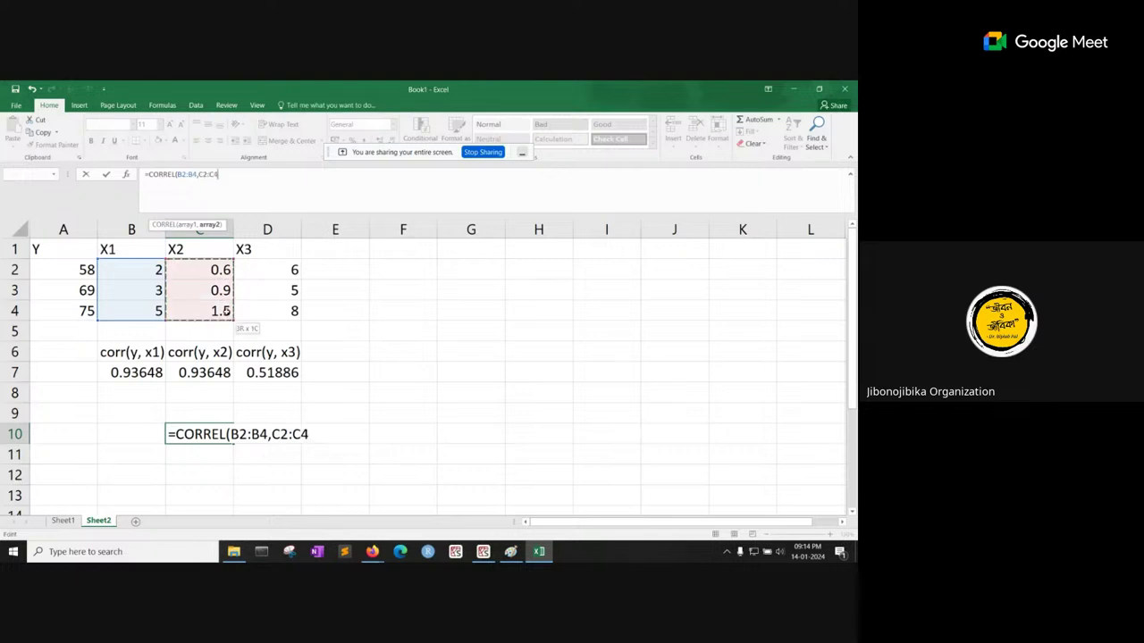
{"action": "key", "text": "Return"}
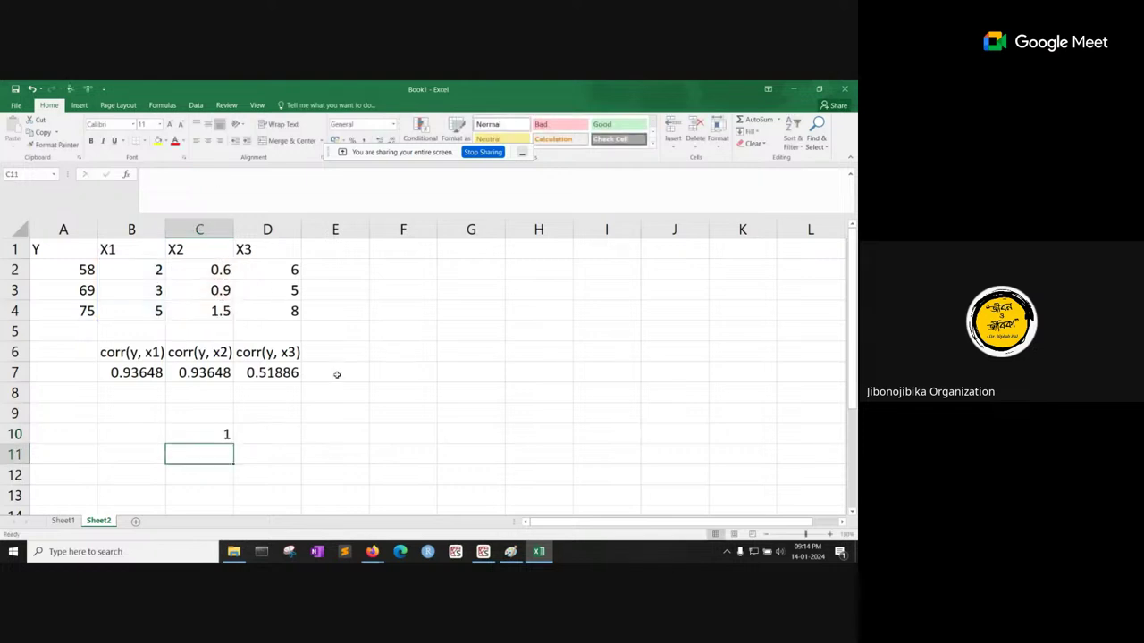
Step: Copy the corr(y, x1) label from B6 into C9 and change it to corr(x2, x1)
{"action": "left_click", "coordinate": [249, 432]}
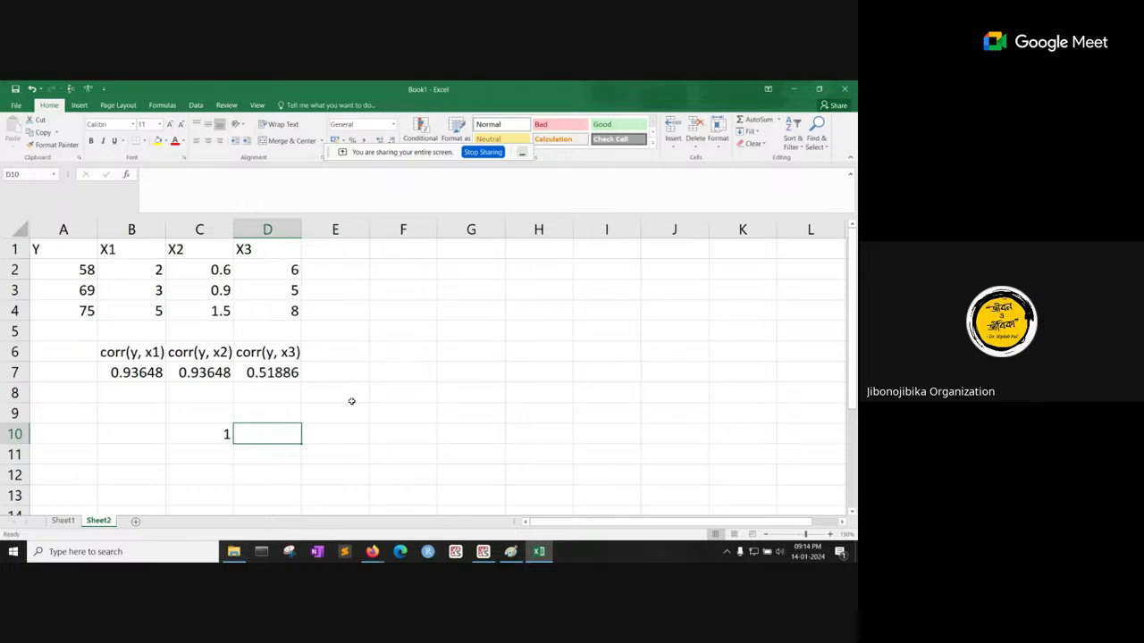
{"action": "left_click", "coordinate": [156, 354]}
{"action": "key", "text": "ctrl+c"}
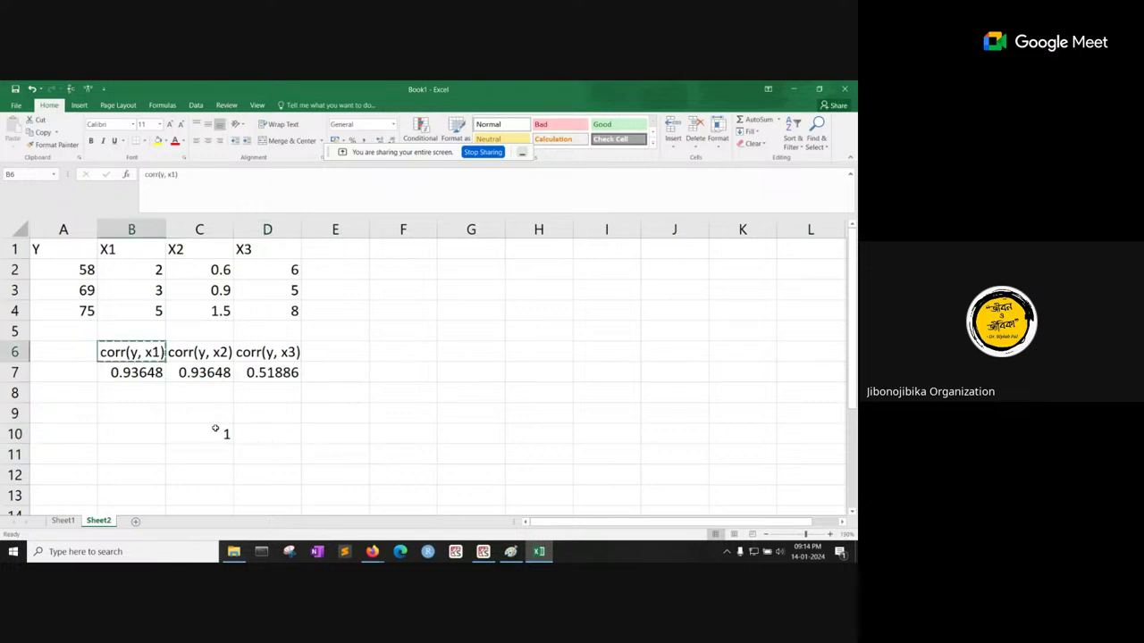
{"action": "left_click", "coordinate": [212, 418]}
{"action": "key", "text": "ctrl+v"}
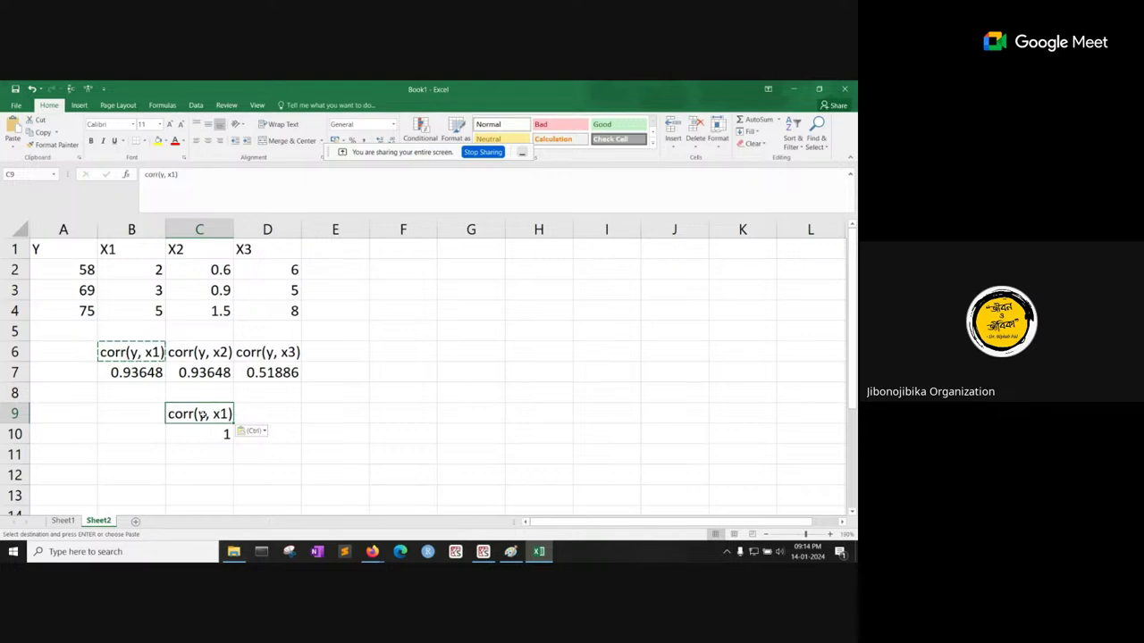
{"action": "double_click", "coordinate": [202, 414]}
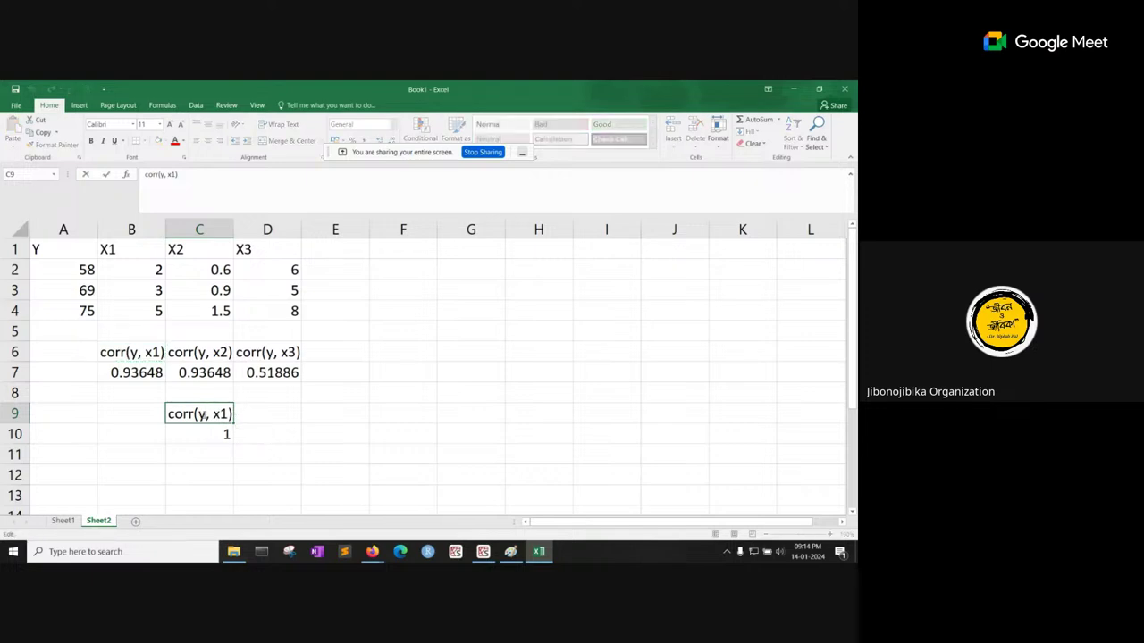
{"action": "key", "text": "BackSpace"}
{"action": "type", "text": "x2"}
{"action": "key", "text": "Return"}
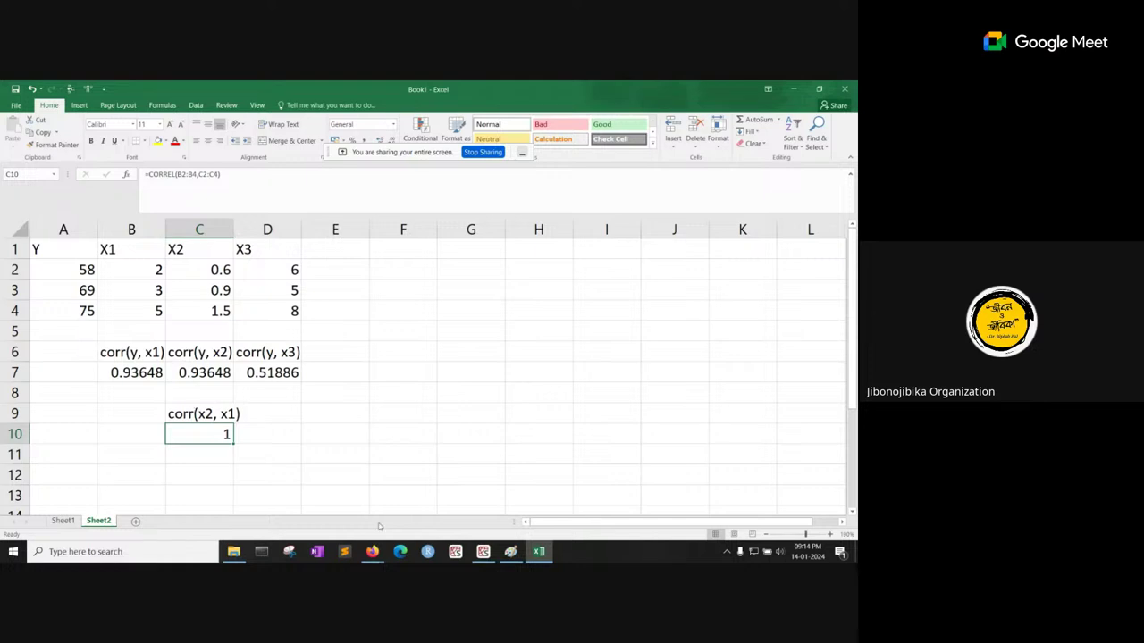
Step: Switch to Paint and add the text Corr(x,y) = corr(y,x) between the regression equation and the word Multicollinearity
{"action": "left_click", "coordinate": [511, 551]}
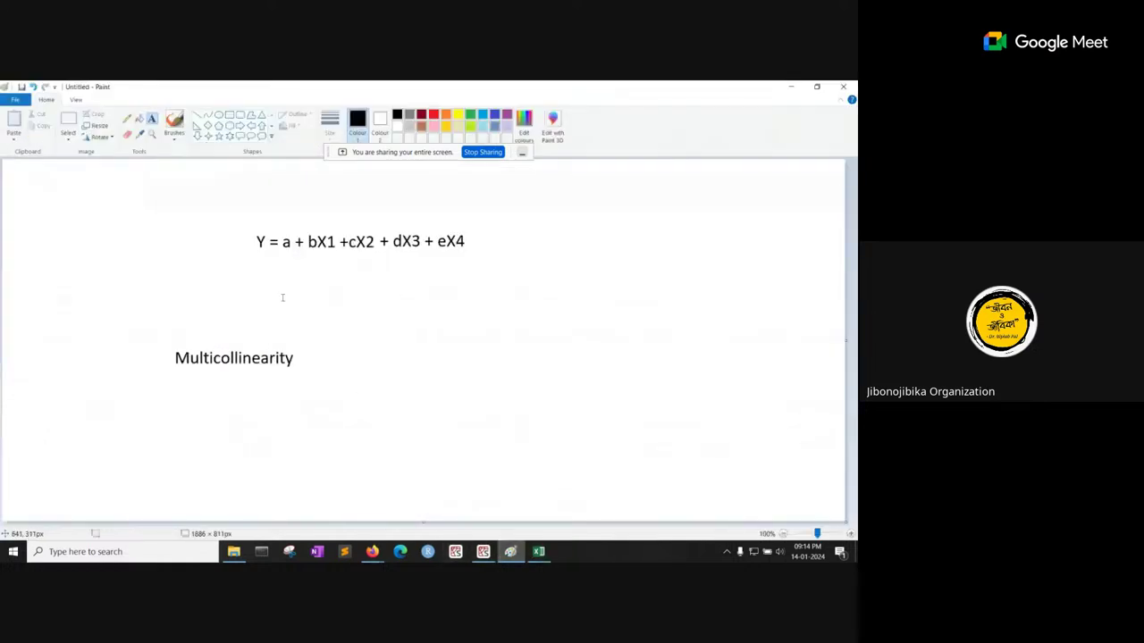
{"action": "left_click_drag", "start_coordinate": [274, 286], "coordinate": [464, 308]}
{"action": "type", "text": "Corre"}
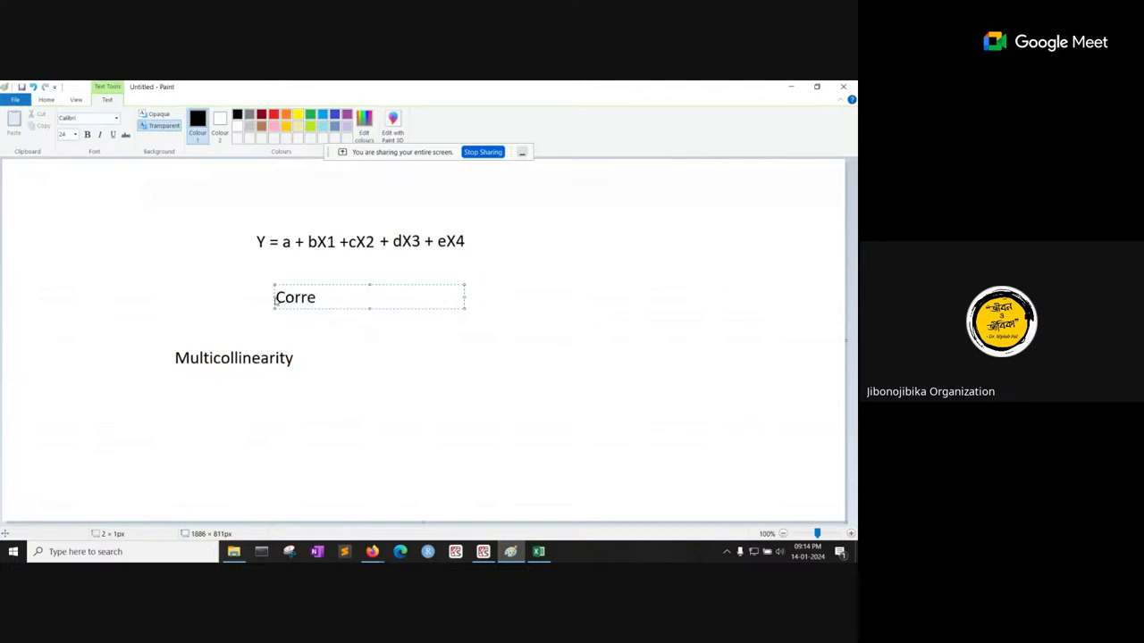
{"action": "key", "text": "BackSpace"}
{"action": "type", "text": "(x,y) = corr"}
{"action": "type", "text": "(ym"}
{"action": "key", "text": "BackSpace"}
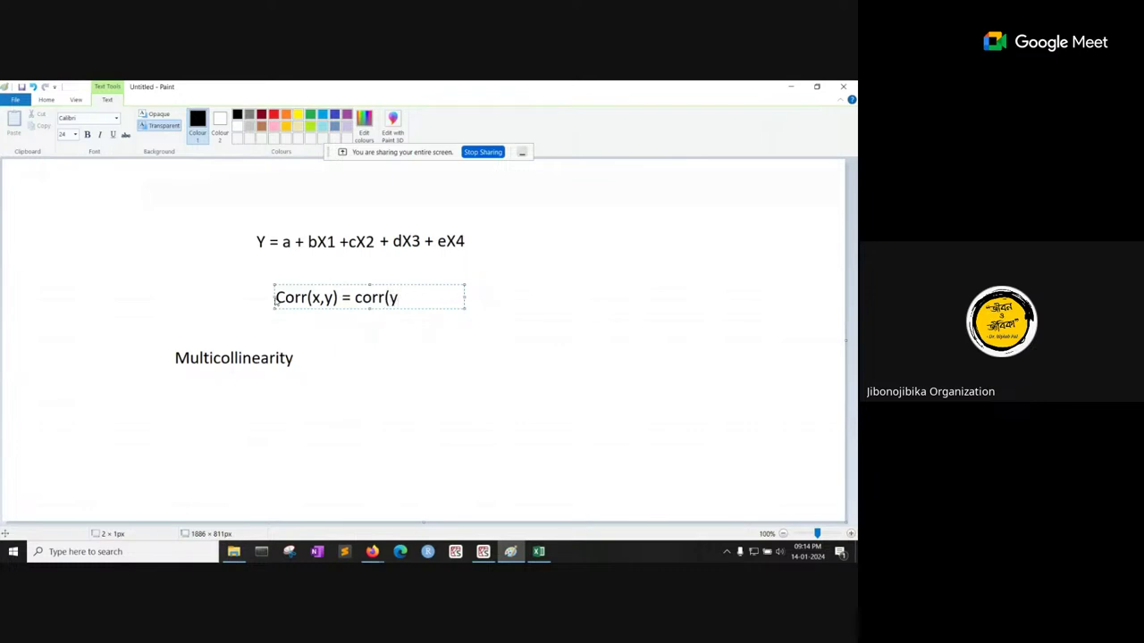
{"action": "type", "text": ",x)"}
{"action": "left_click", "coordinate": [434, 401]}
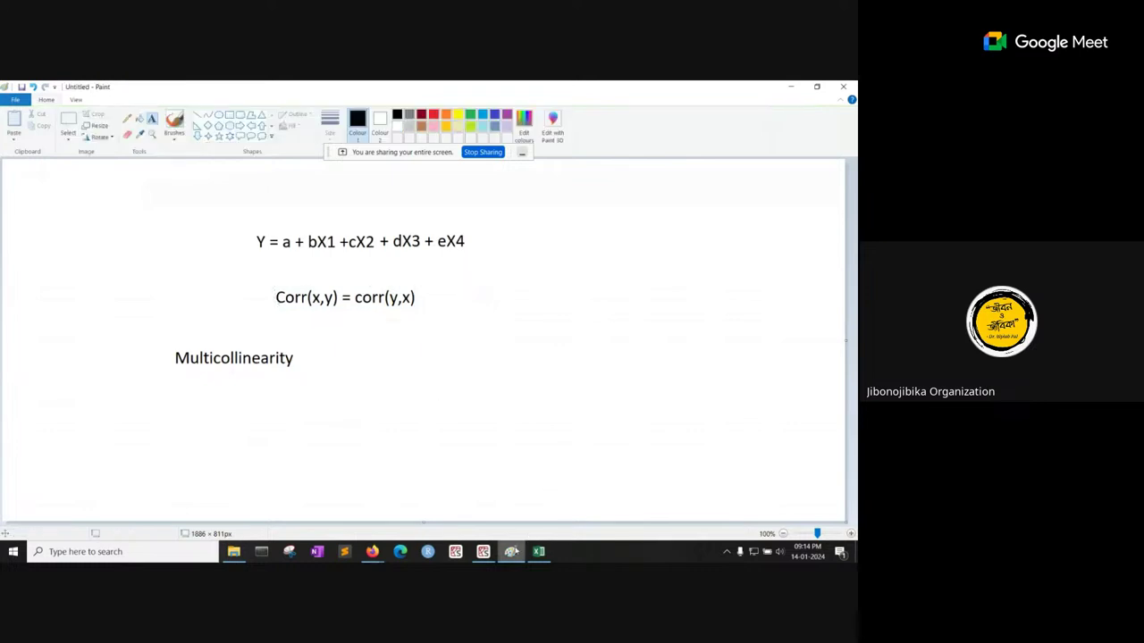
Step: Return to the Excel workbook and copy the corr(x2, x1) label from C9 into D9 and E9
{"action": "left_click", "coordinate": [539, 551]}
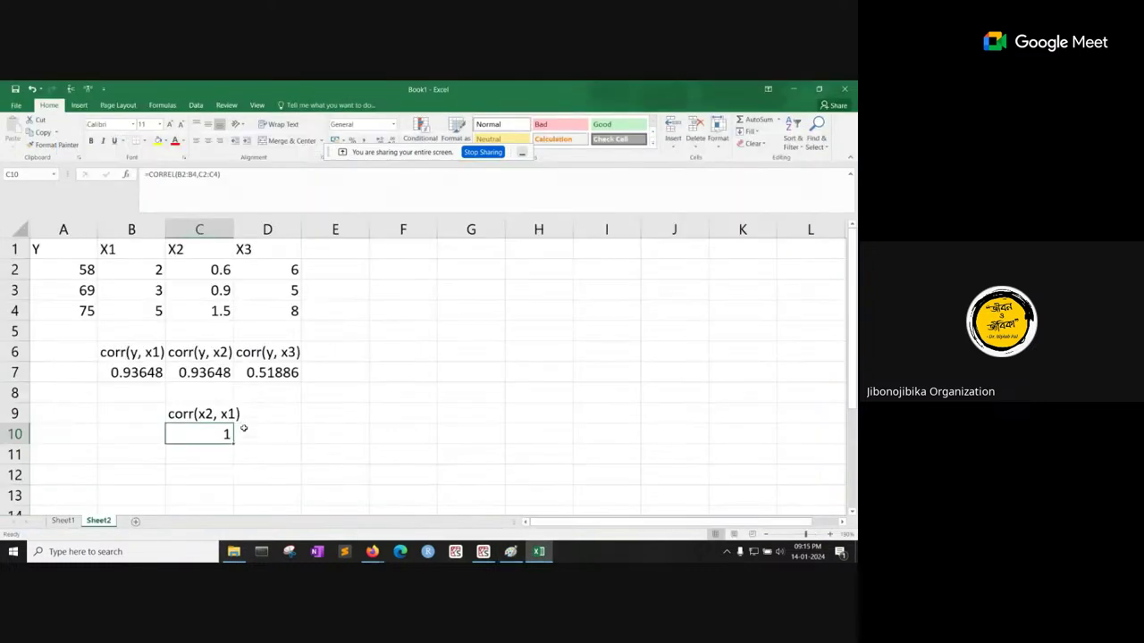
{"action": "left_click", "coordinate": [269, 413]}
{"action": "left_click", "coordinate": [221, 416]}
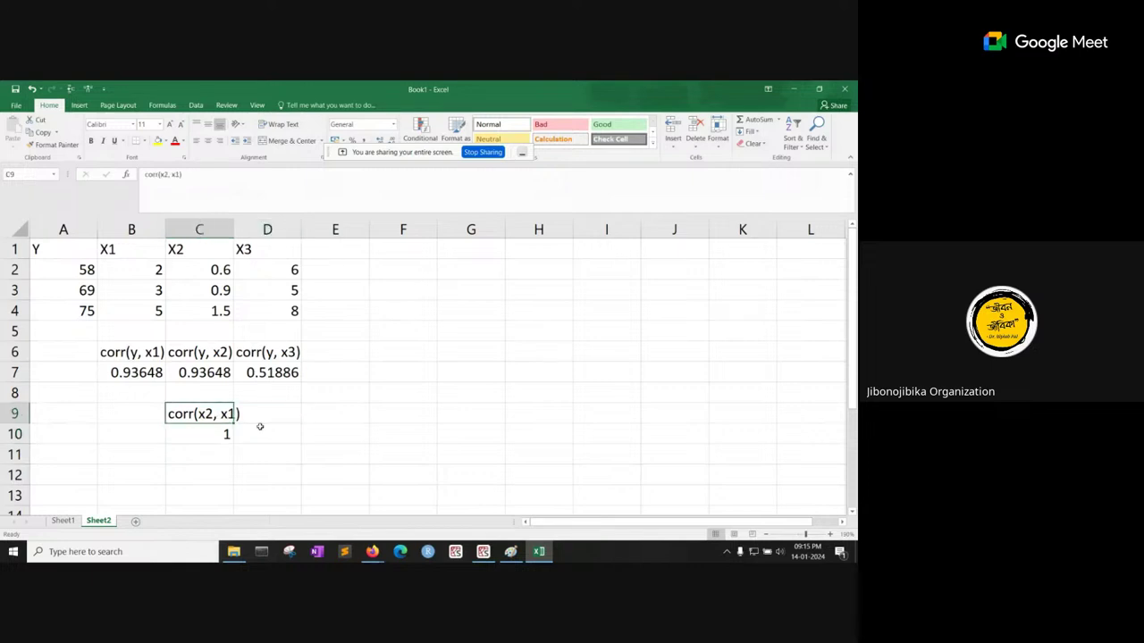
{"action": "key", "text": "ctrl+c"}
{"action": "left_click", "coordinate": [273, 417]}
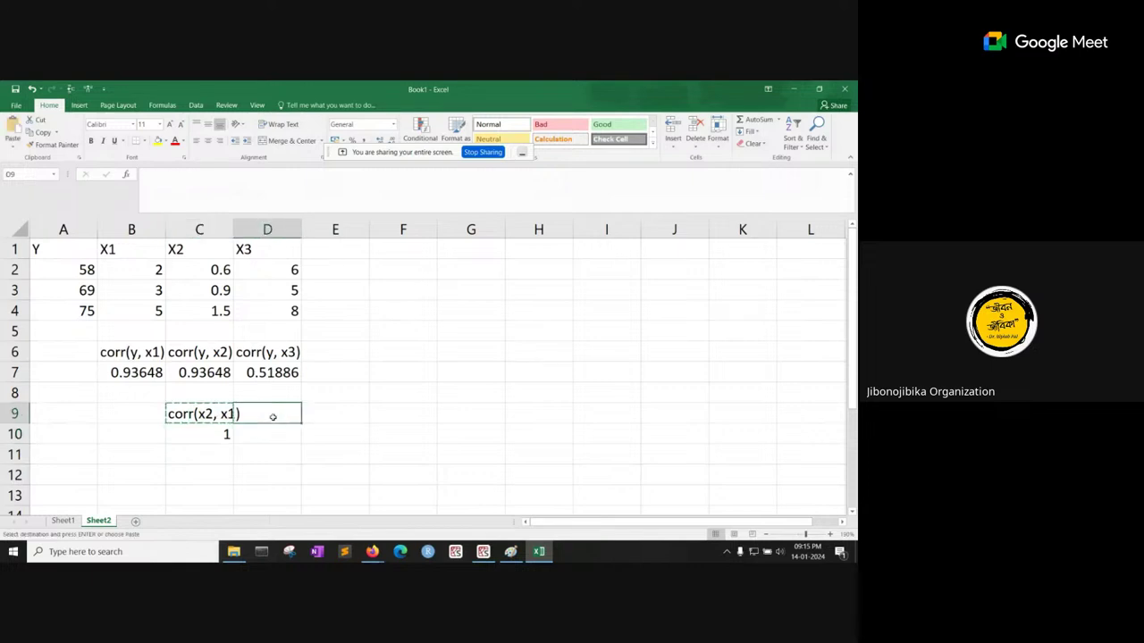
{"action": "key", "text": "ctrl+v"}
{"action": "left_click", "coordinate": [331, 413]}
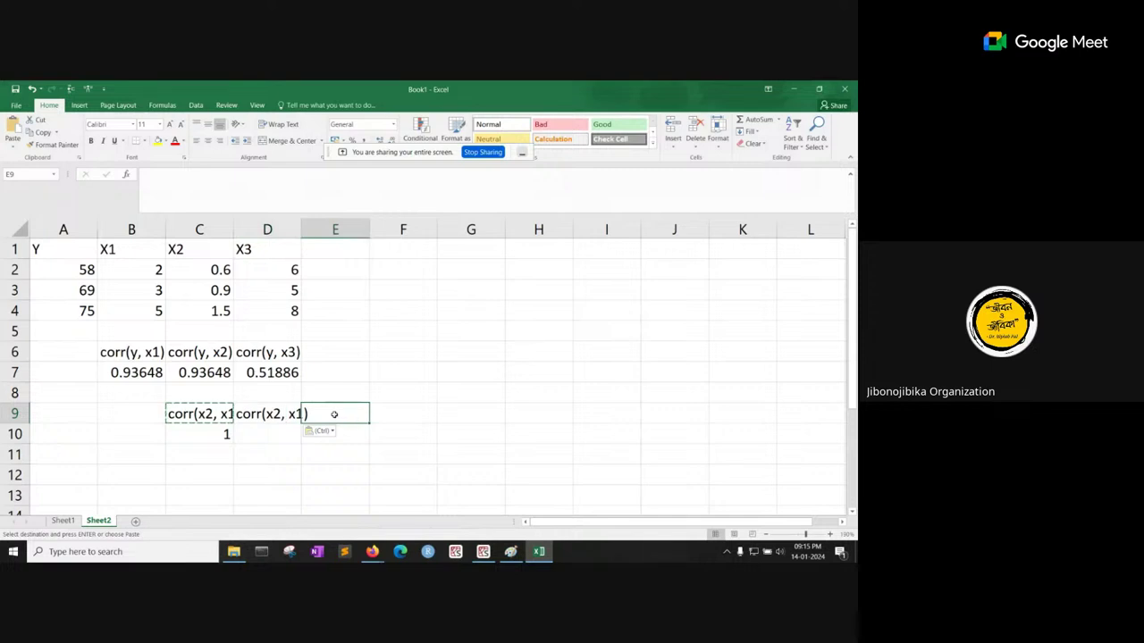
{"action": "key", "text": "ctrl+v"}
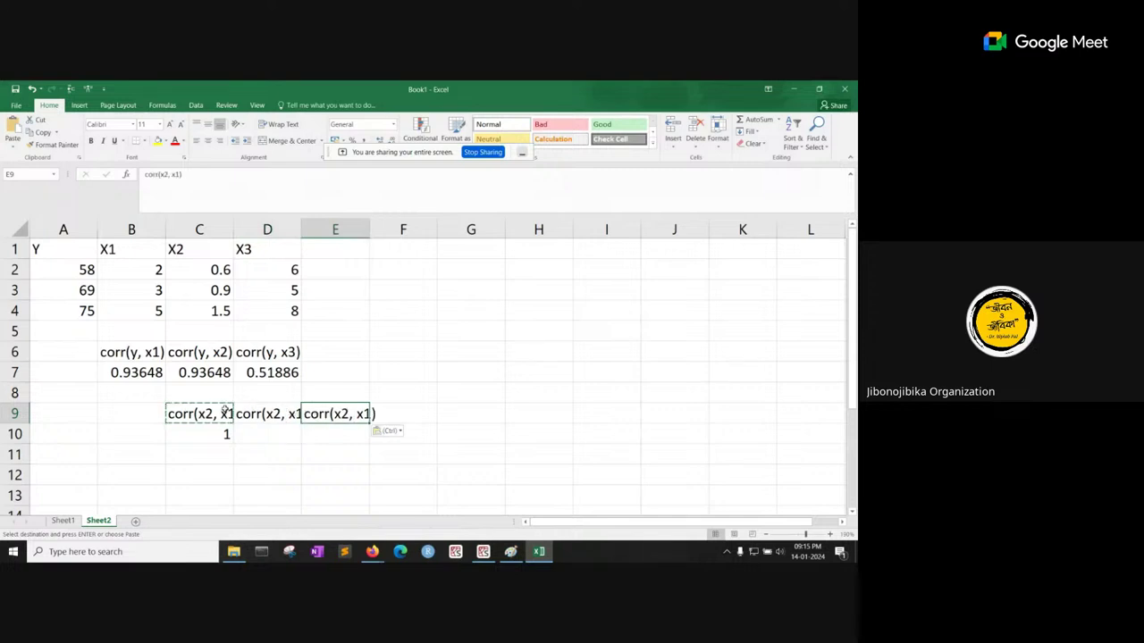
Step: Change the label in D9 to corr(x2, x3) and autofit the width of column D
{"action": "left_click", "coordinate": [293, 414]}
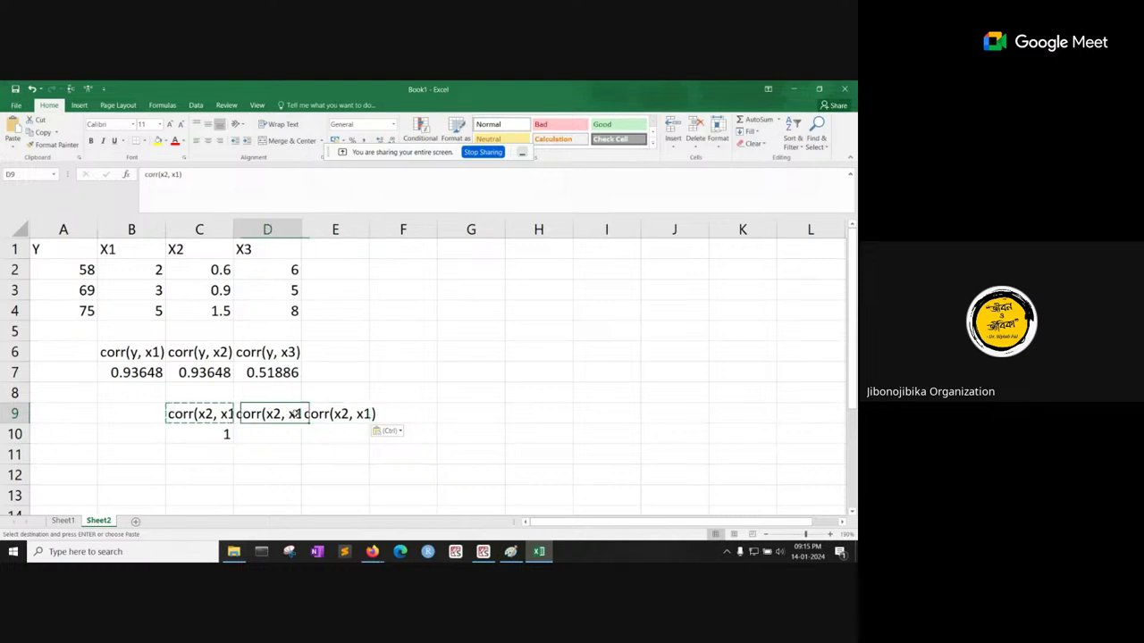
{"action": "double_click", "coordinate": [293, 413]}
{"action": "key", "text": "BackSpace"}
{"action": "key", "text": "BackSpace"}
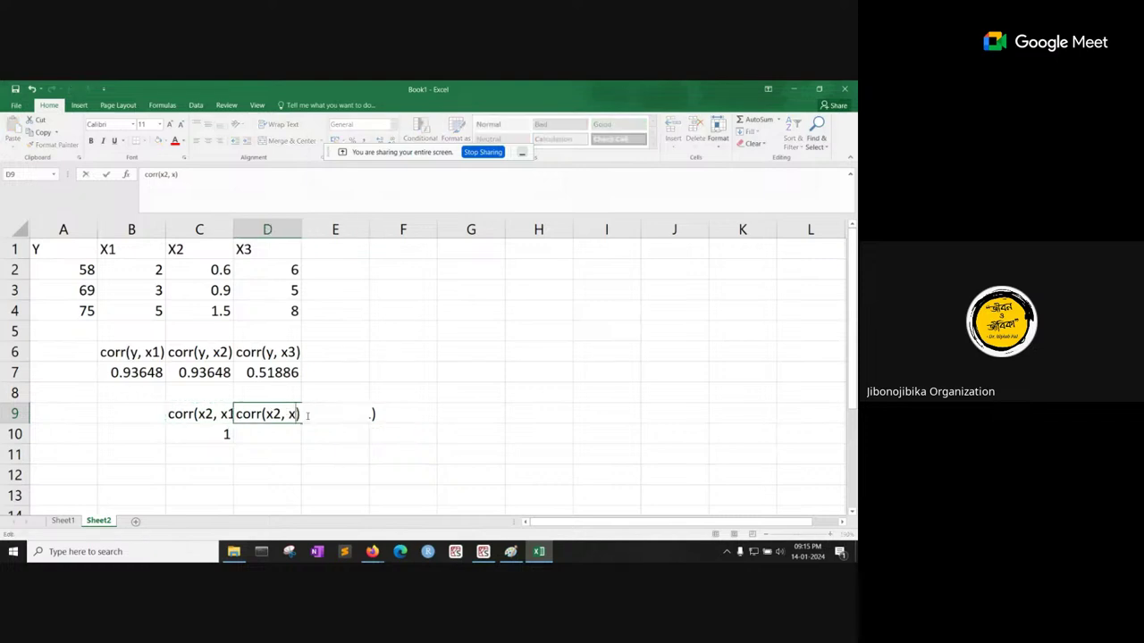
{"action": "type", "text": "3)"}
{"action": "key", "text": "Return"}
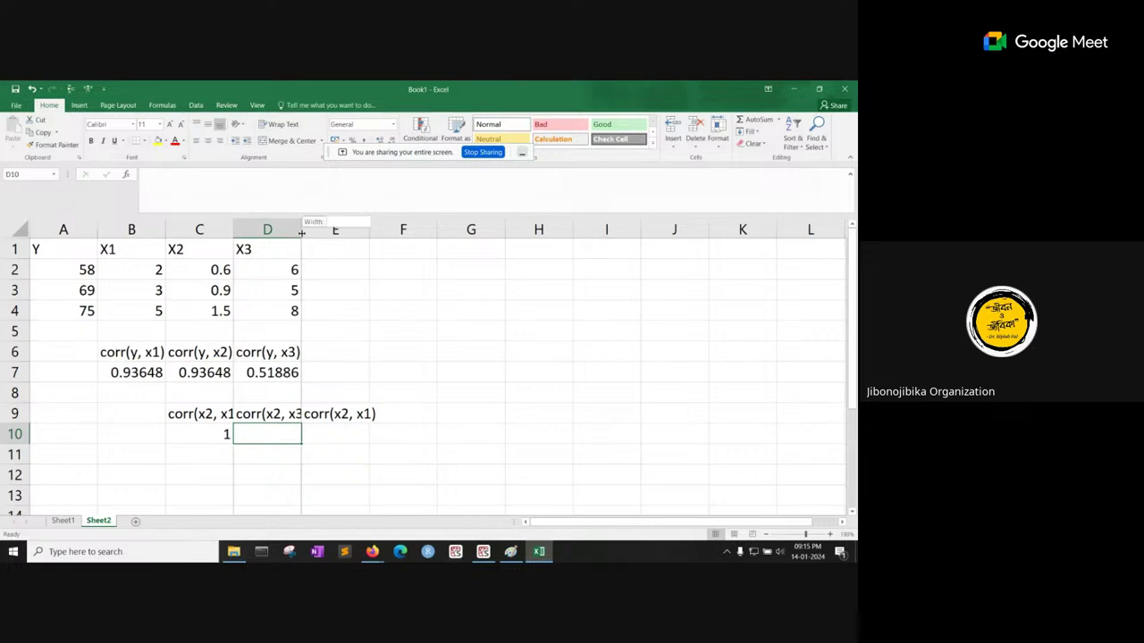
{"action": "double_click", "coordinate": [302, 230]}
Step: Change the label in E9 to corr(x3, x1)
{"action": "double_click", "coordinate": [365, 412]}
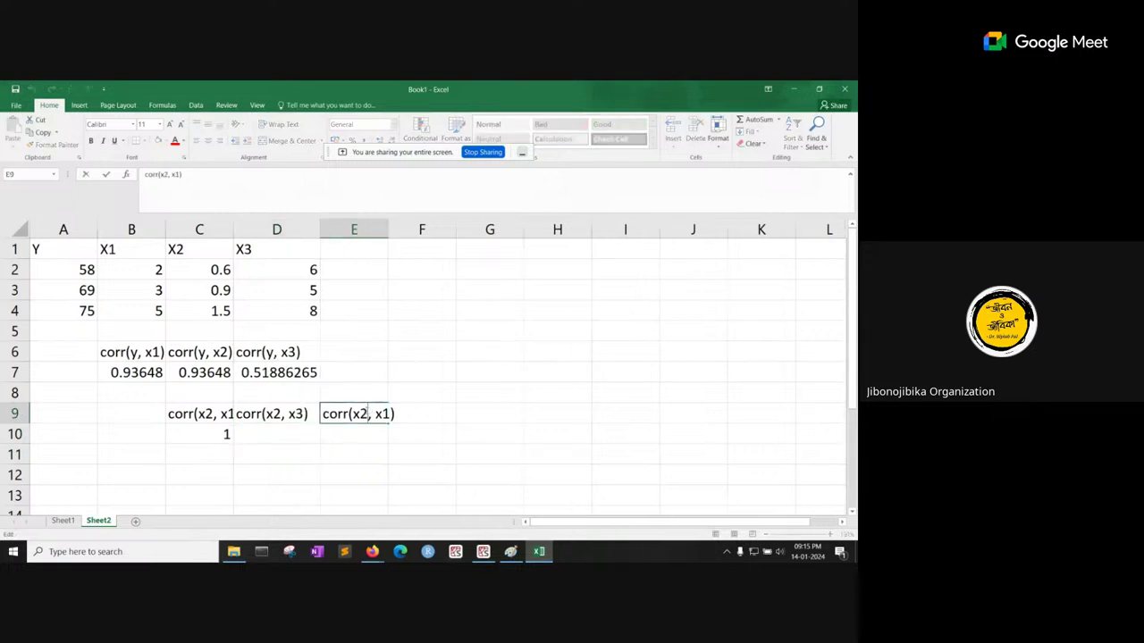
{"action": "key", "text": "BackSpace"}
{"action": "type", "text": "3"}
{"action": "key", "text": "Return"}
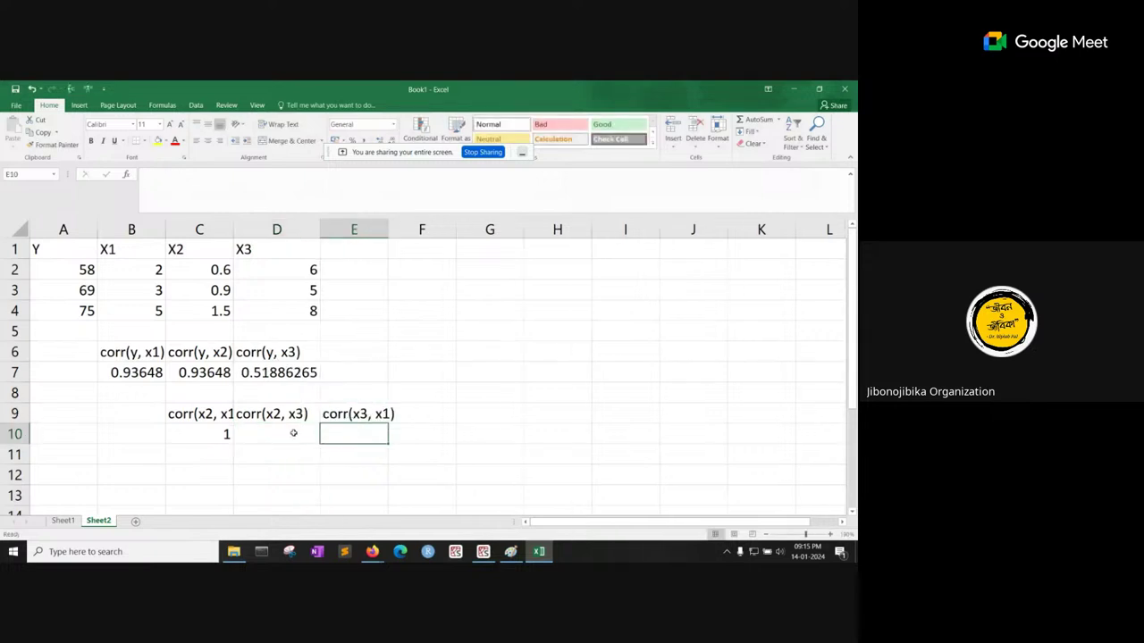
Step: Start a CORREL formula in D10 beneath the corr(x2, x3) label
{"action": "left_click", "coordinate": [271, 431]}
{"action": "type", "text": "="}
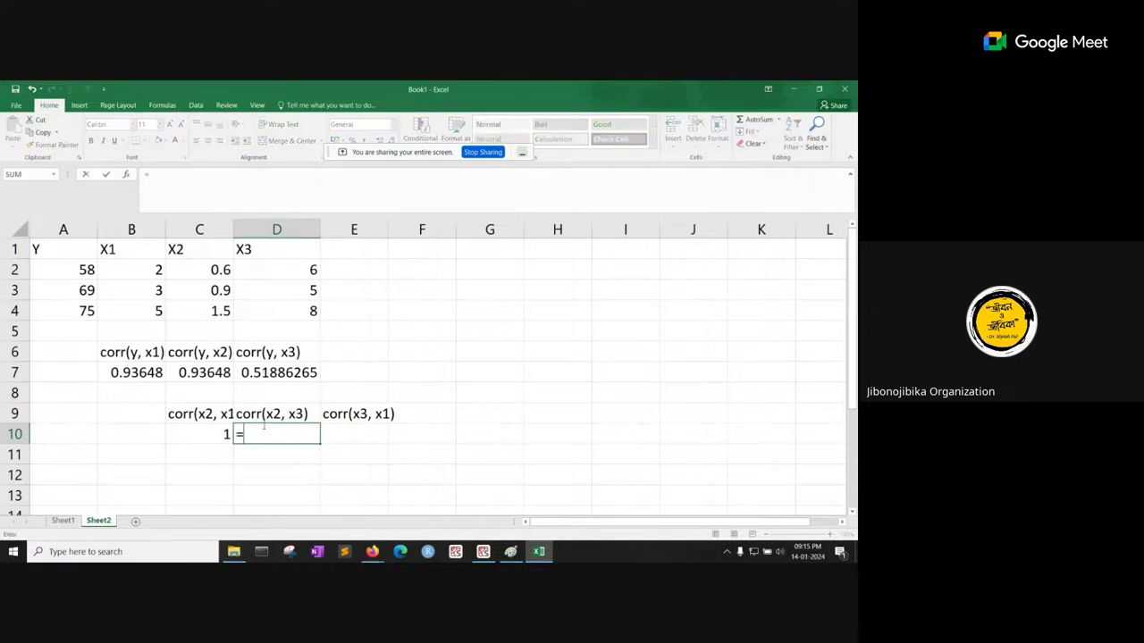
{"action": "type", "text": "corr"}
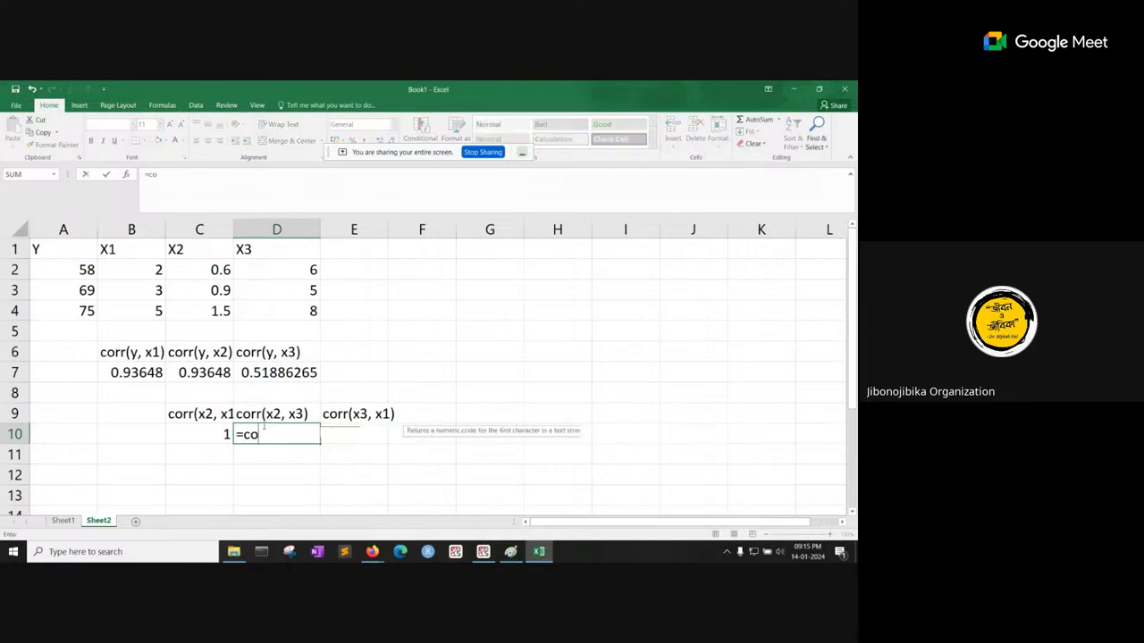
{"action": "double_click", "coordinate": [268, 450]}
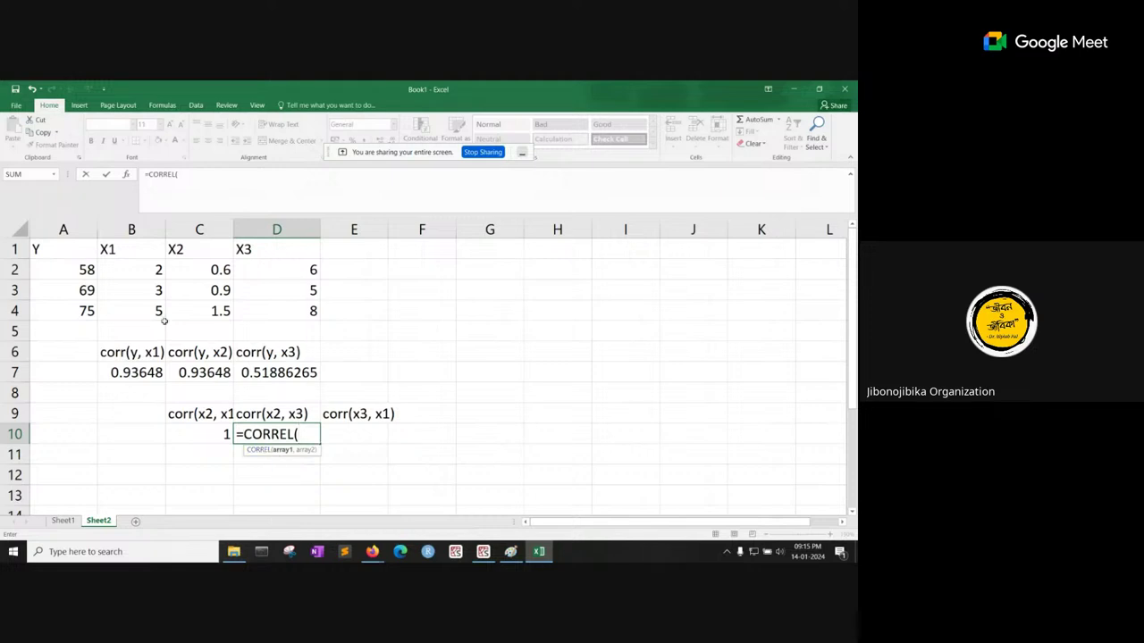
{"action": "left_click_drag", "start_coordinate": [147, 274], "coordinate": [143, 311]}
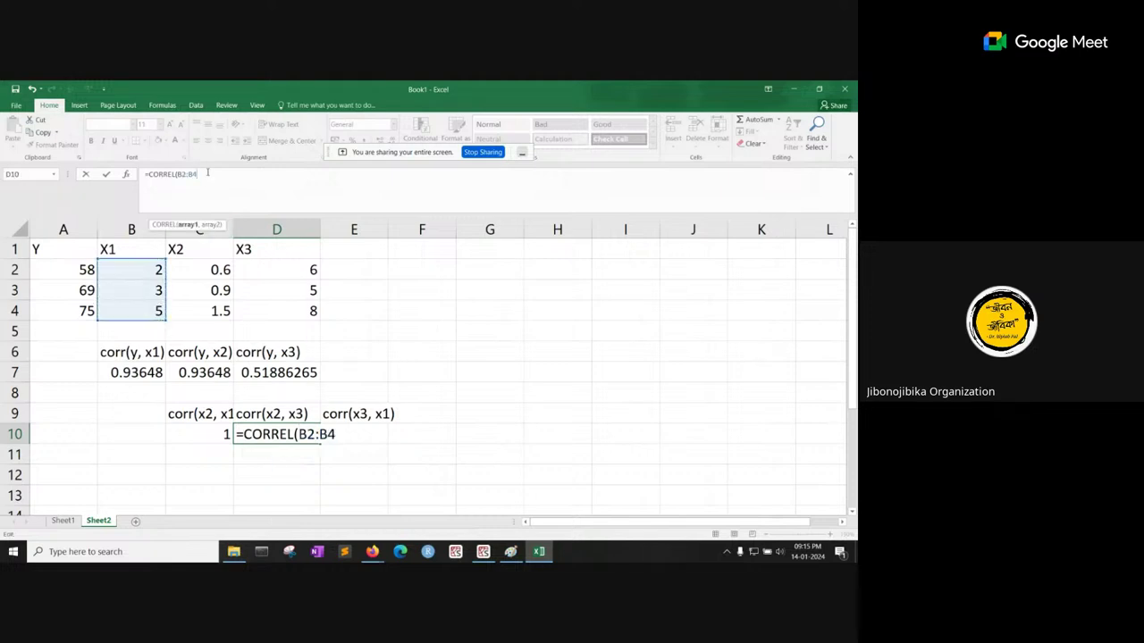
{"action": "type", "text": ","}
{"action": "key", "text": "BackSpace"}
{"action": "key", "text": "BackSpace"}
{"action": "key", "text": "BackSpace"}
{"action": "key", "text": "BackSpace"}
{"action": "key", "text": "BackSpace"}
{"action": "key", "text": "BackSpace"}
Step: Complete the CORREL formula in D10 with the X2 values C2:C4 and the X3 values D2:D4
{"action": "left_click", "coordinate": [203, 271]}
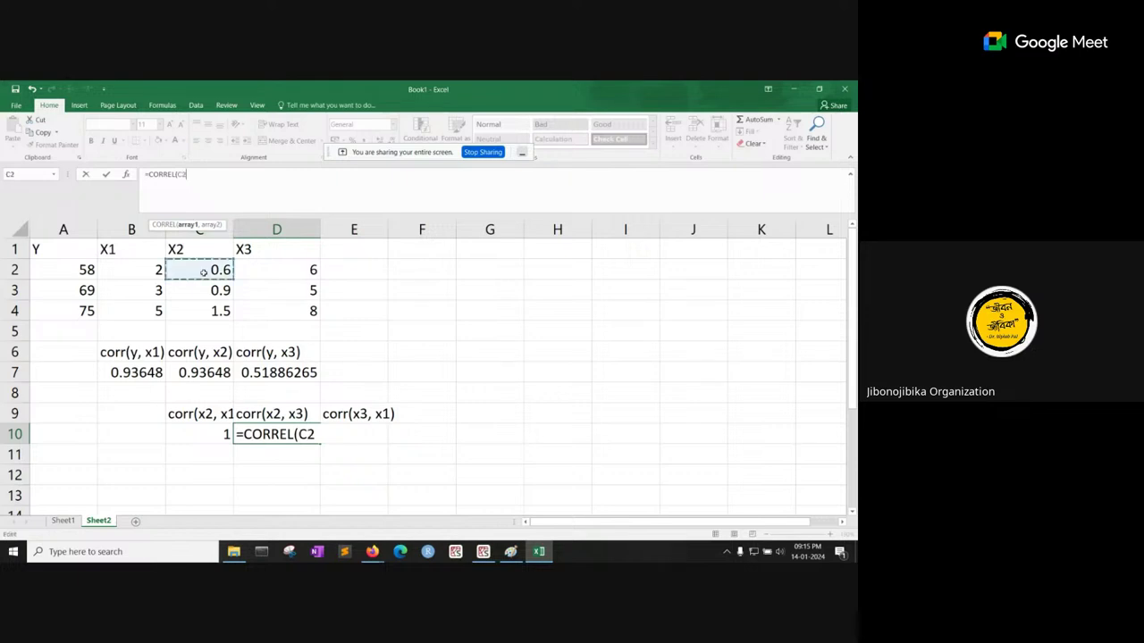
{"action": "left_click_drag", "start_coordinate": [204, 272], "coordinate": [204, 311]}
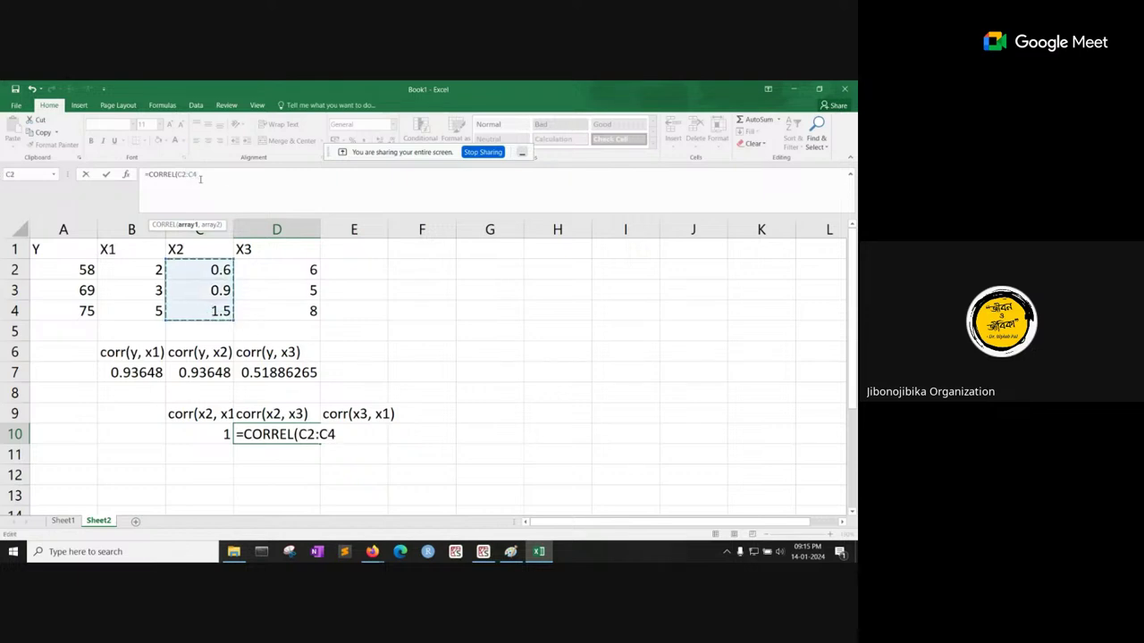
{"action": "type", "text": ","}
{"action": "left_click_drag", "start_coordinate": [304, 269], "coordinate": [305, 308]}
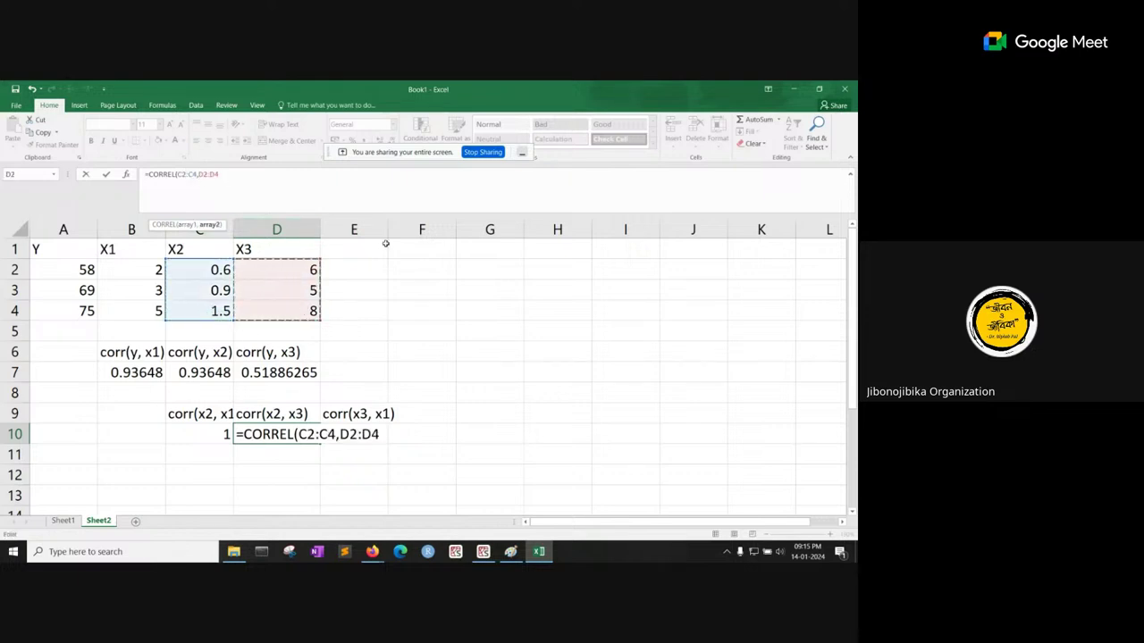
{"action": "key", "text": "Return"}
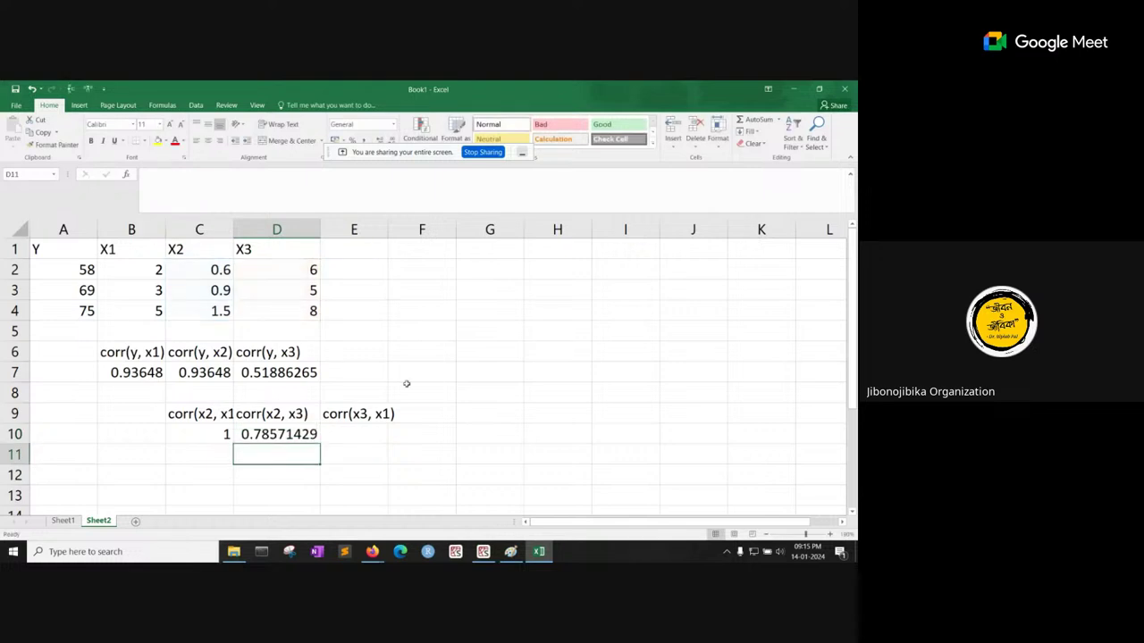
{"action": "left_click", "coordinate": [306, 433]}
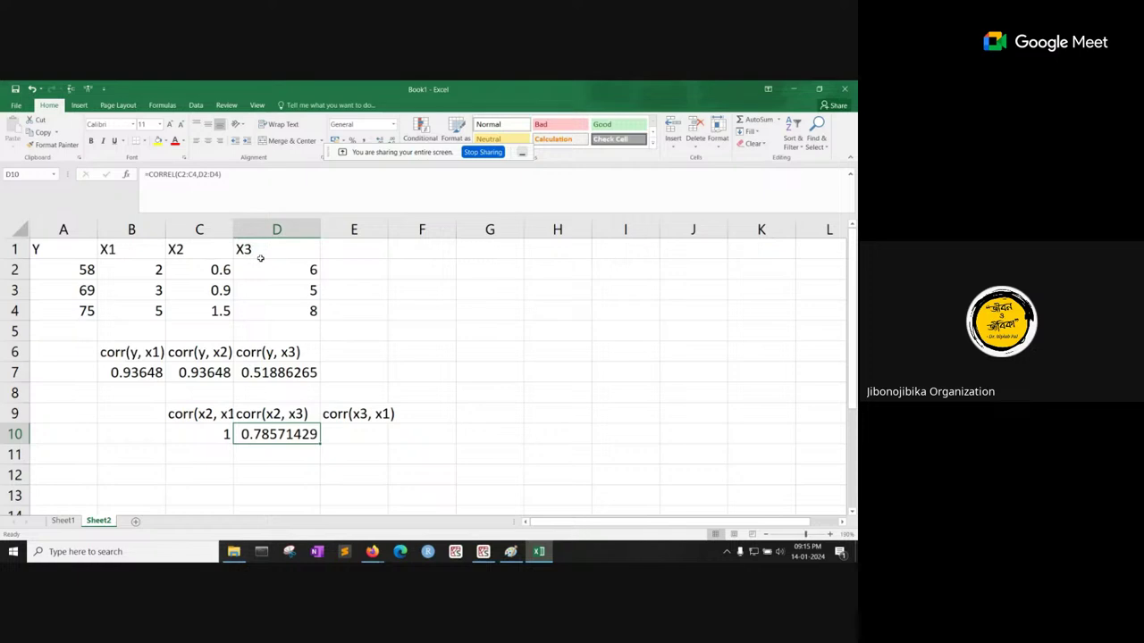
Step: Compute the X3 and X1 correlation in E10 with CORREL on D2:D4 and B2:B4, and widen column C to fit its label
{"action": "left_click", "coordinate": [359, 438]}
{"action": "type", "text": "="}
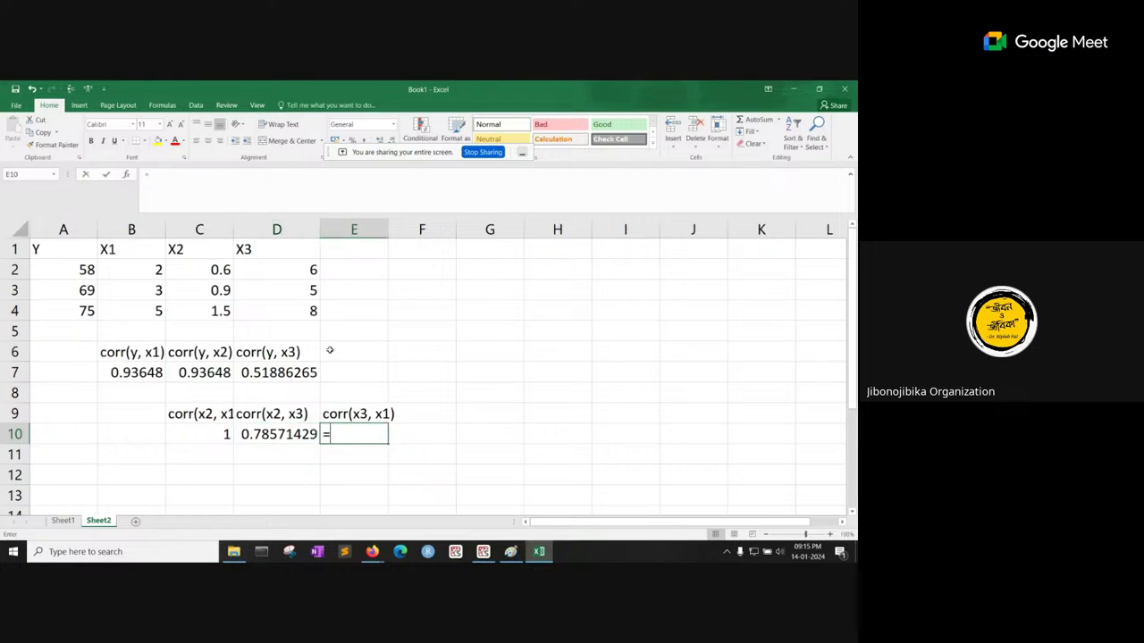
{"action": "type", "text": "corr"}
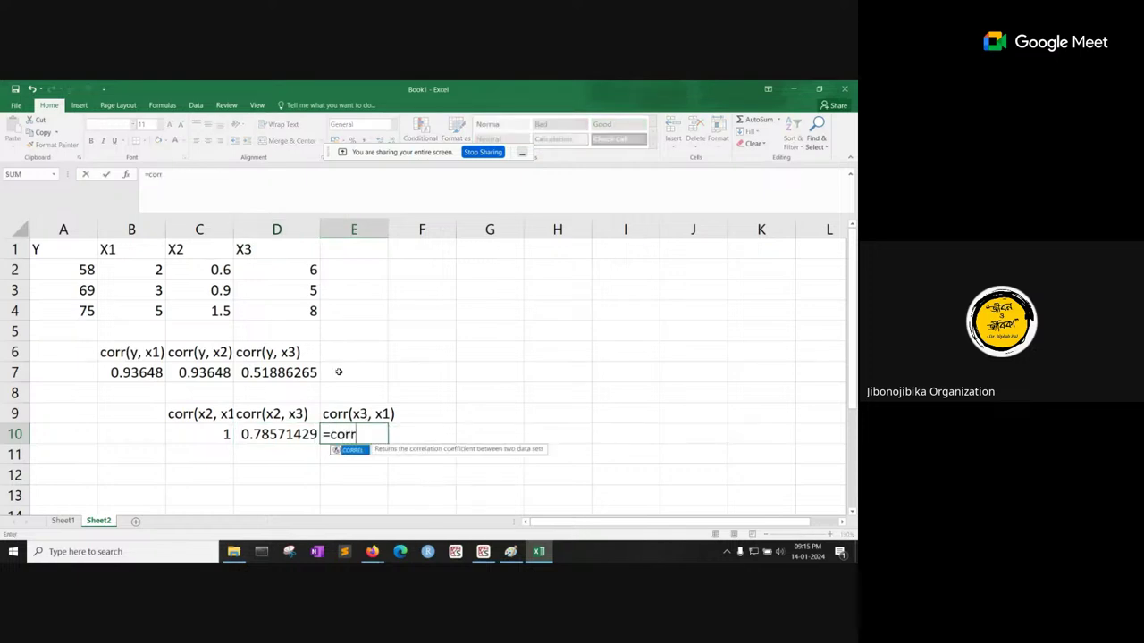
{"action": "double_click", "coordinate": [354, 450]}
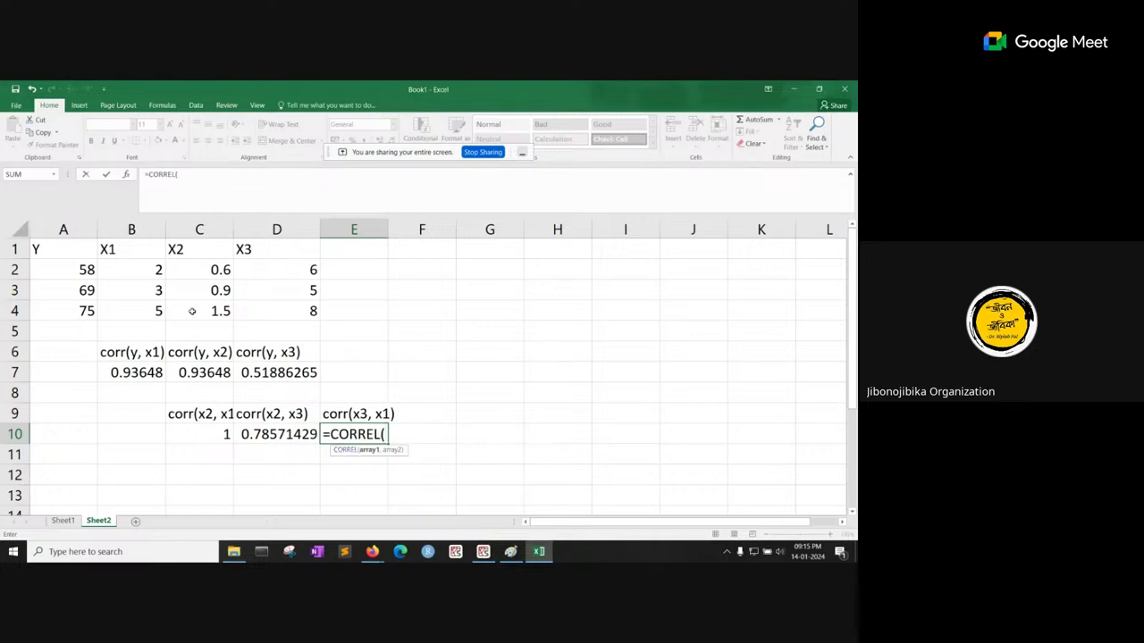
{"action": "left_click_drag", "start_coordinate": [256, 267], "coordinate": [284, 318]}
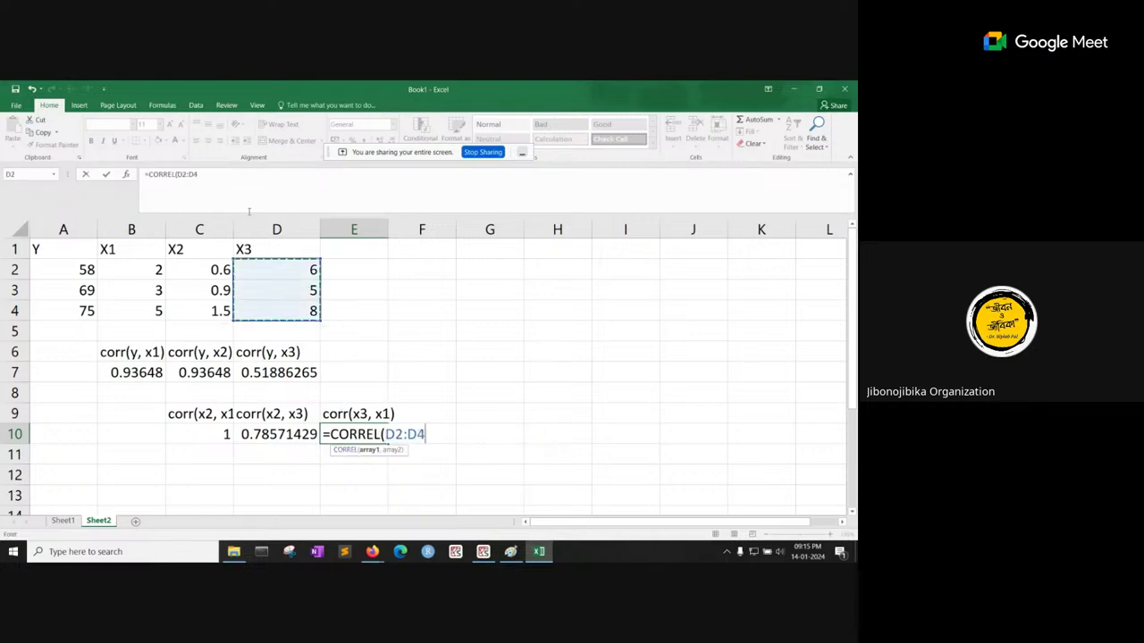
{"action": "type", "text": ","}
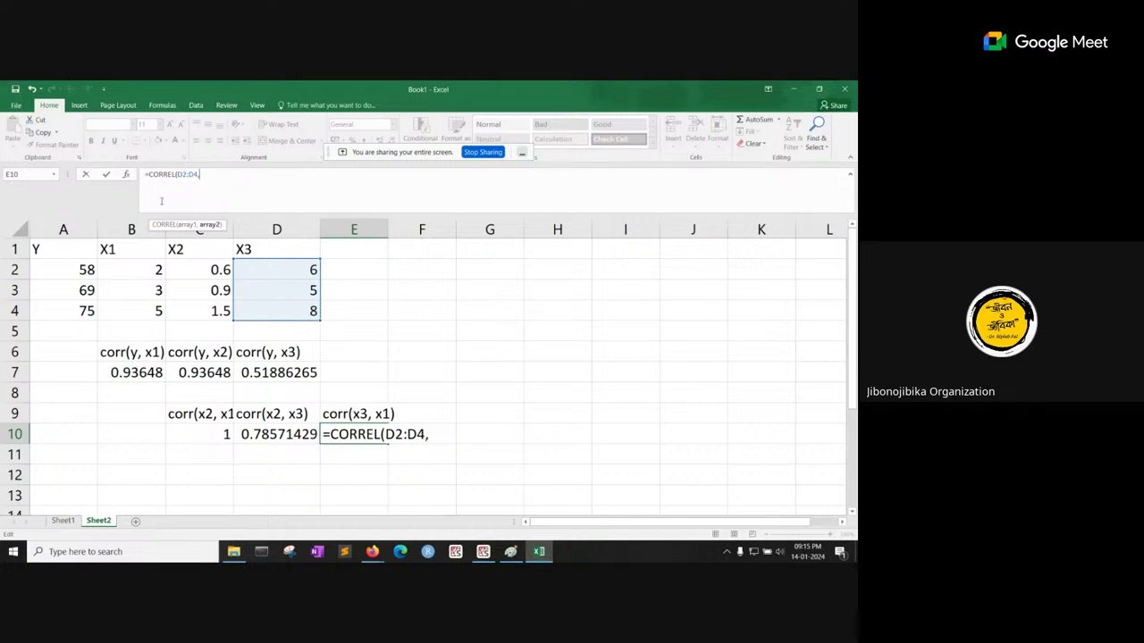
{"action": "left_click_drag", "start_coordinate": [150, 259], "coordinate": [159, 313]}
{"action": "key", "text": "Return"}
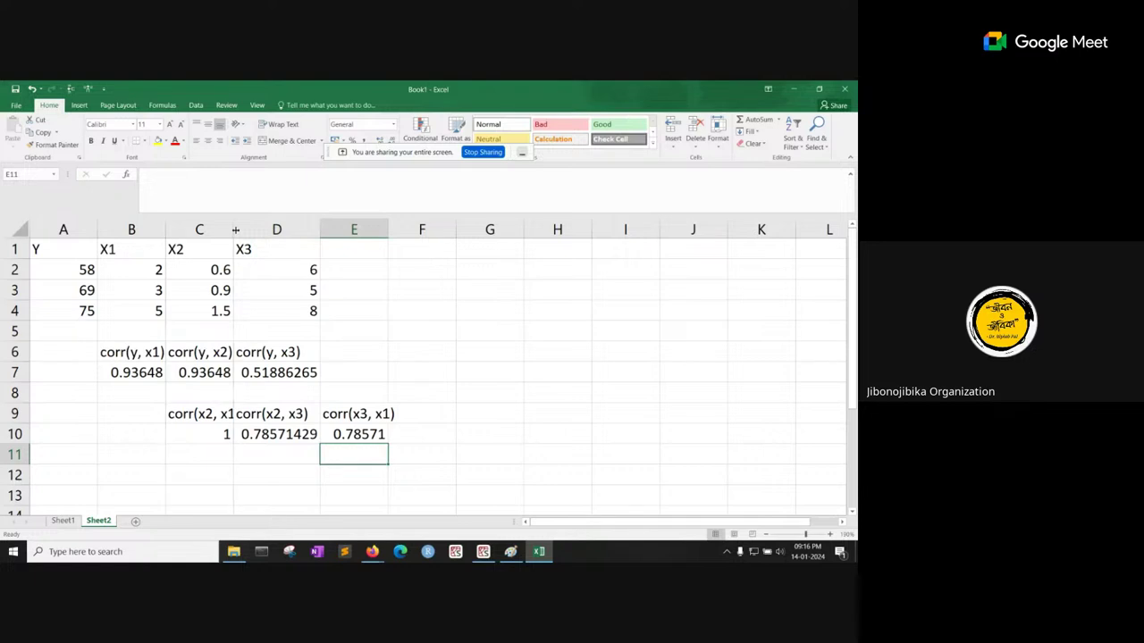
{"action": "left_click_drag", "start_coordinate": [235, 229], "coordinate": [261, 230]}
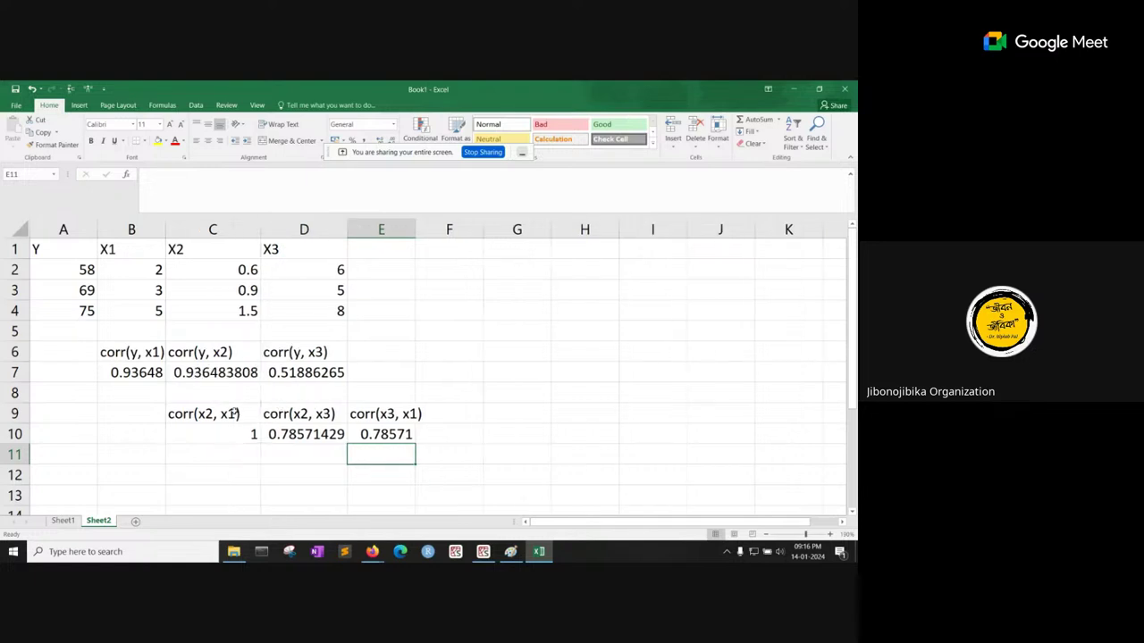
Step: Examine the corr(x2, x1) label and result in C9:C10 alongside the corr(x2, x3) label in D9
{"action": "left_click_drag", "start_coordinate": [234, 413], "coordinate": [255, 433]}
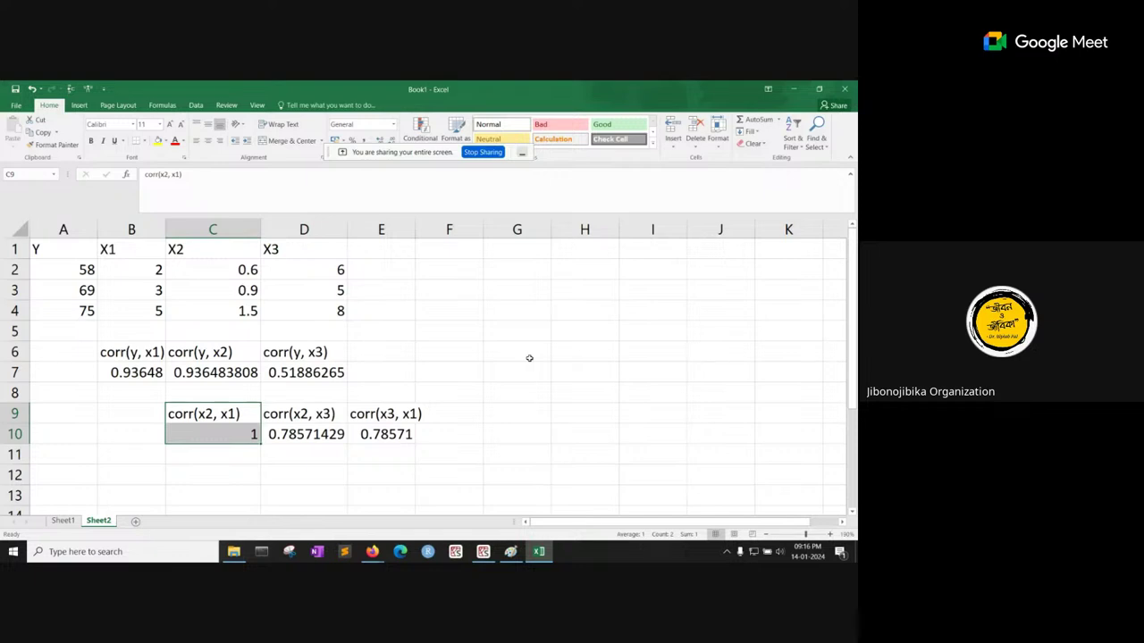
{"action": "left_click", "coordinate": [239, 428]}
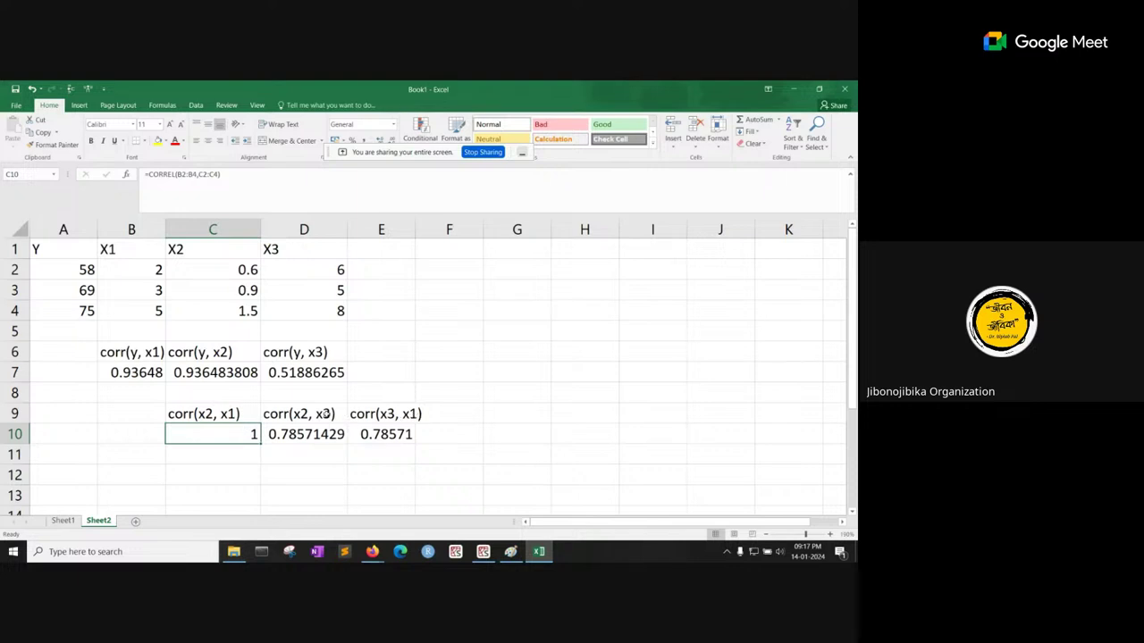
{"action": "left_click", "coordinate": [326, 415]}
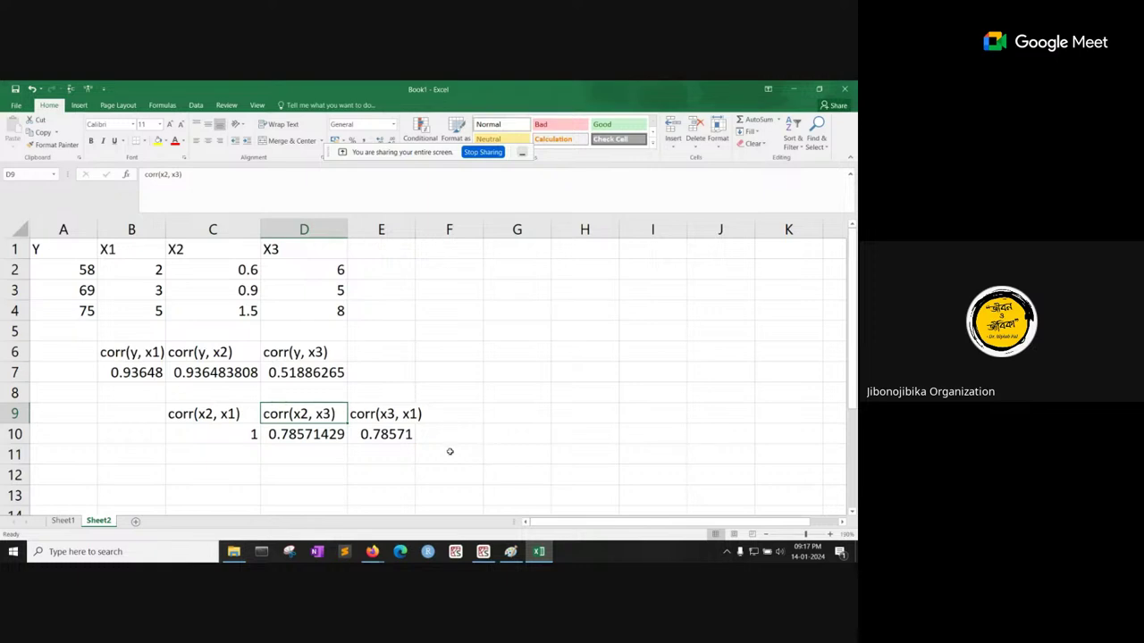
{"action": "left_click", "coordinate": [201, 412]}
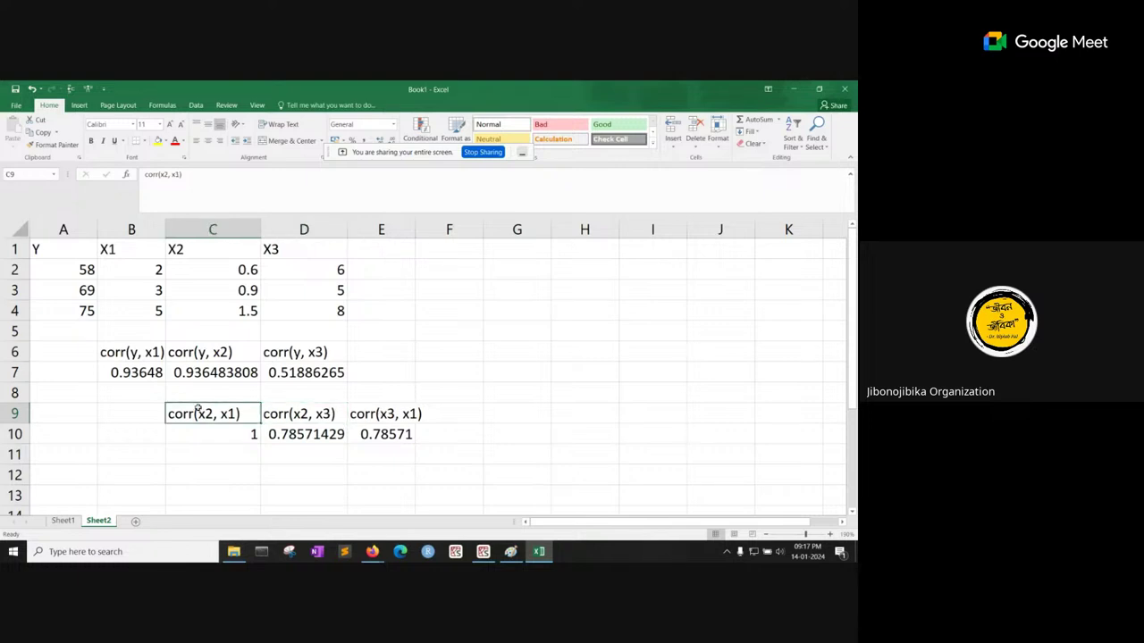
{"action": "left_click_drag", "start_coordinate": [244, 414], "coordinate": [248, 433]}
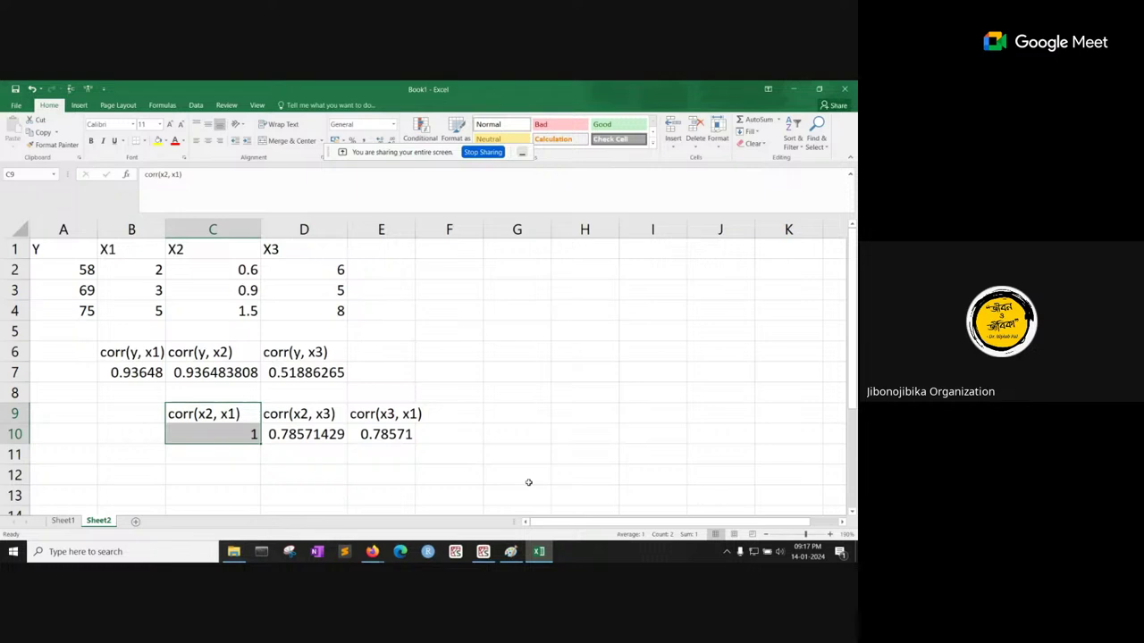
Step: Review the X1 and X2 columns, switching to Paint to check the regression equation and back to Excel
{"action": "left_click", "coordinate": [130, 230]}
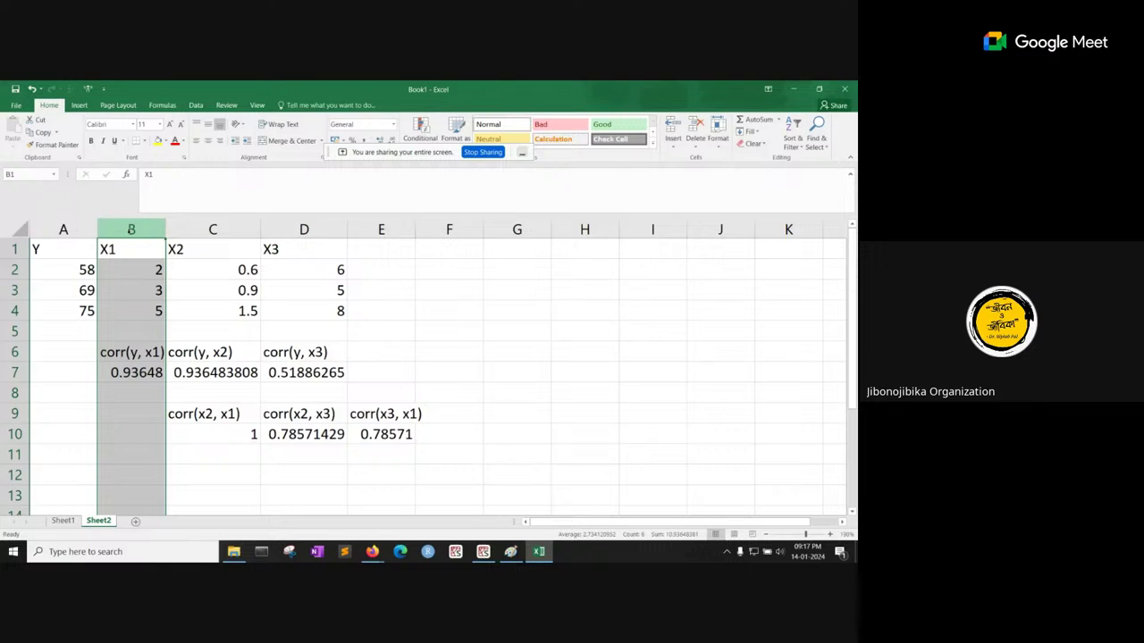
{"action": "left_click", "coordinate": [510, 551]}
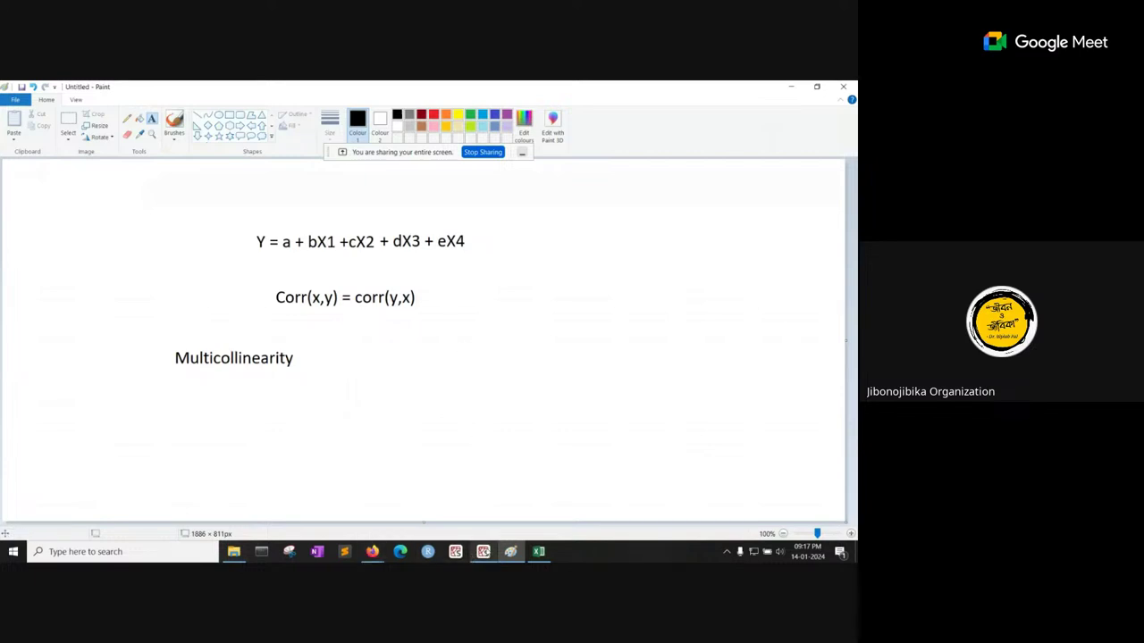
{"action": "left_click", "coordinate": [509, 551]}
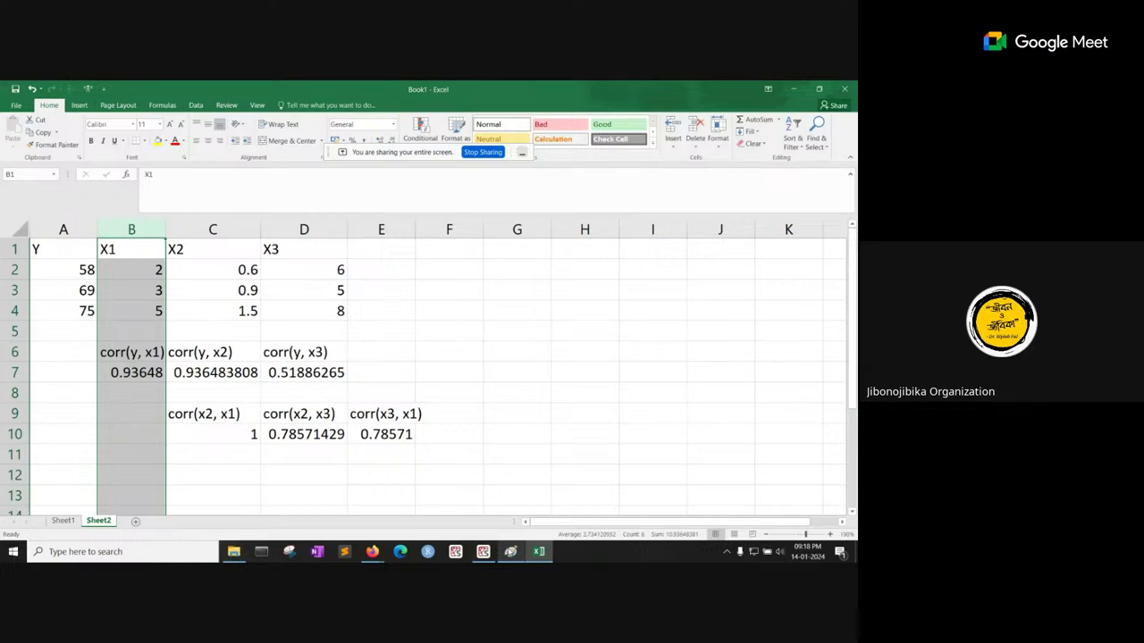
{"action": "left_click", "coordinate": [137, 252]}
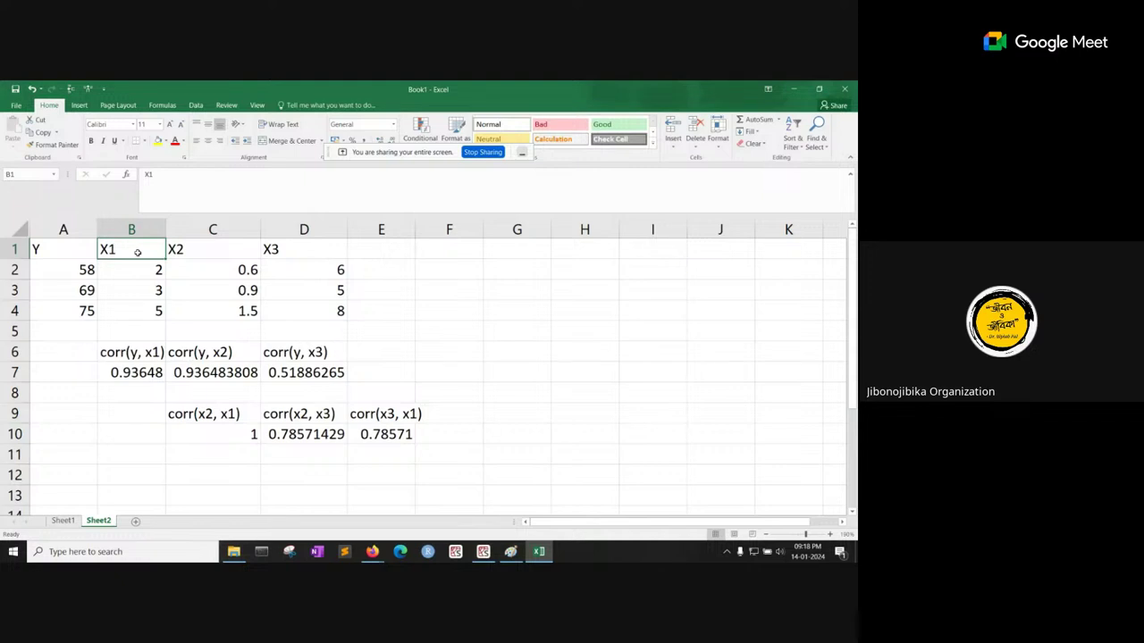
{"action": "left_click", "coordinate": [197, 230]}
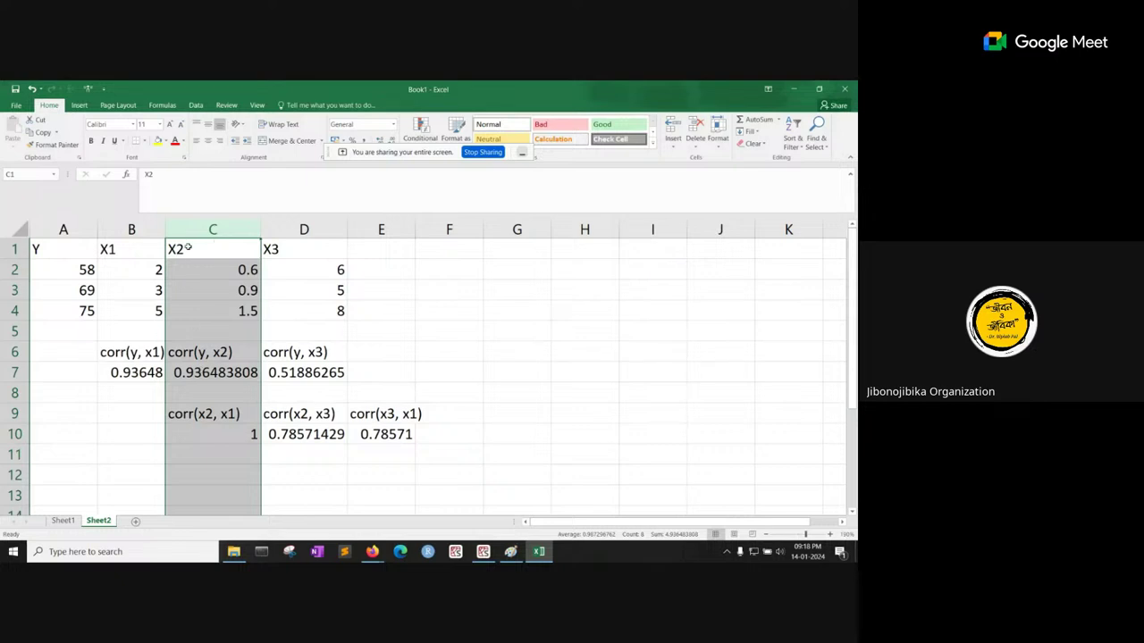
Step: Fill the header cells Y, X1 and X3 in row 1 with yellow, leaving out X2
{"action": "left_click", "coordinate": [79, 251]}
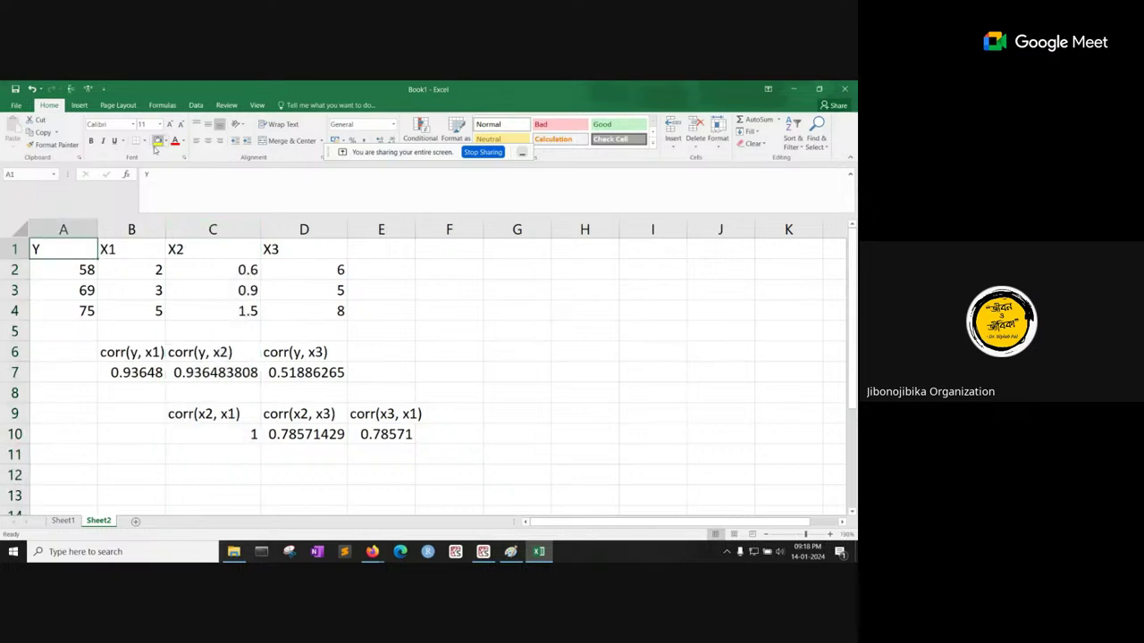
{"action": "left_click", "coordinate": [156, 140]}
{"action": "left_click", "coordinate": [133, 247]}
{"action": "left_click", "coordinate": [157, 140]}
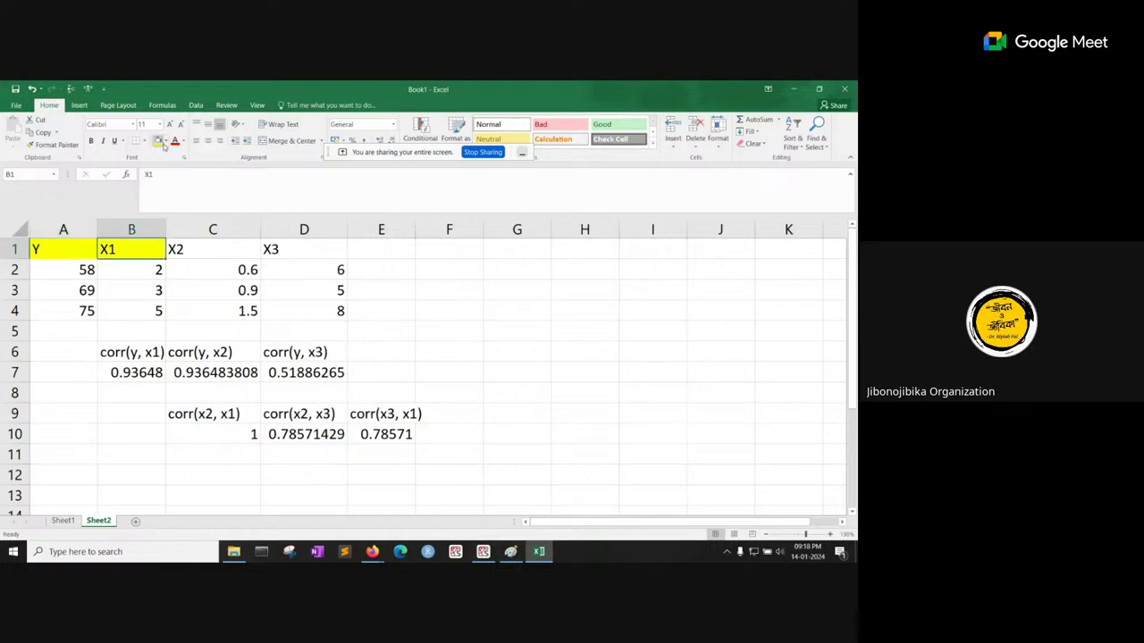
{"action": "left_click", "coordinate": [279, 253]}
{"action": "left_click", "coordinate": [157, 140]}
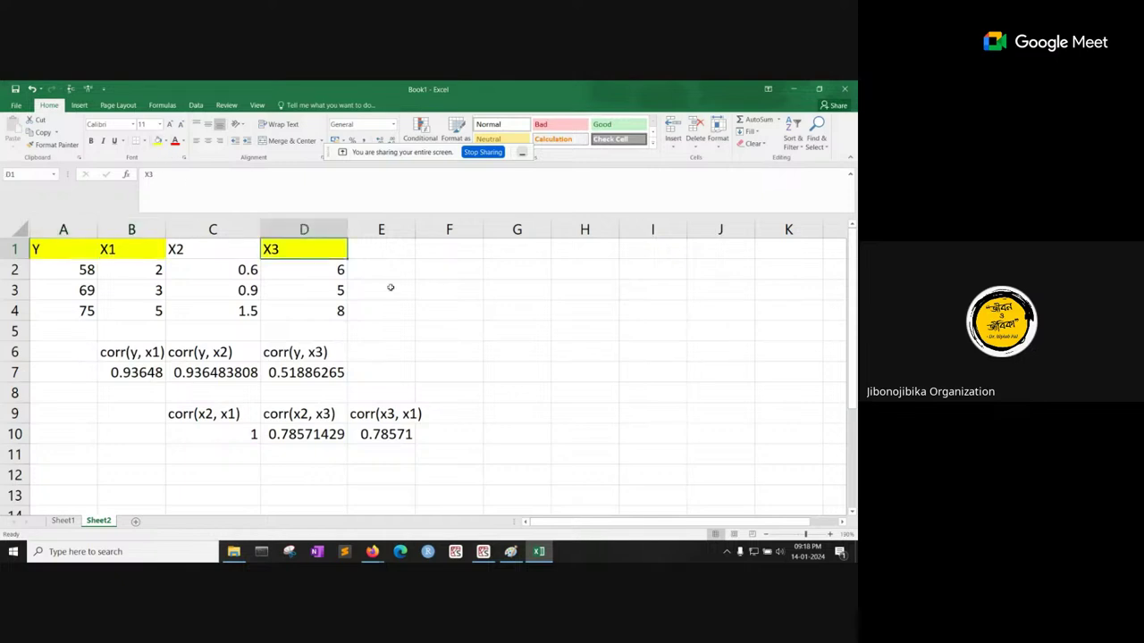
Step: Examine the unhighlighted X2 column and its correlation with X1, as well as the corr(x3, x1) label and result in E9:E10
{"action": "left_click", "coordinate": [212, 245]}
{"action": "left_click", "coordinate": [211, 230]}
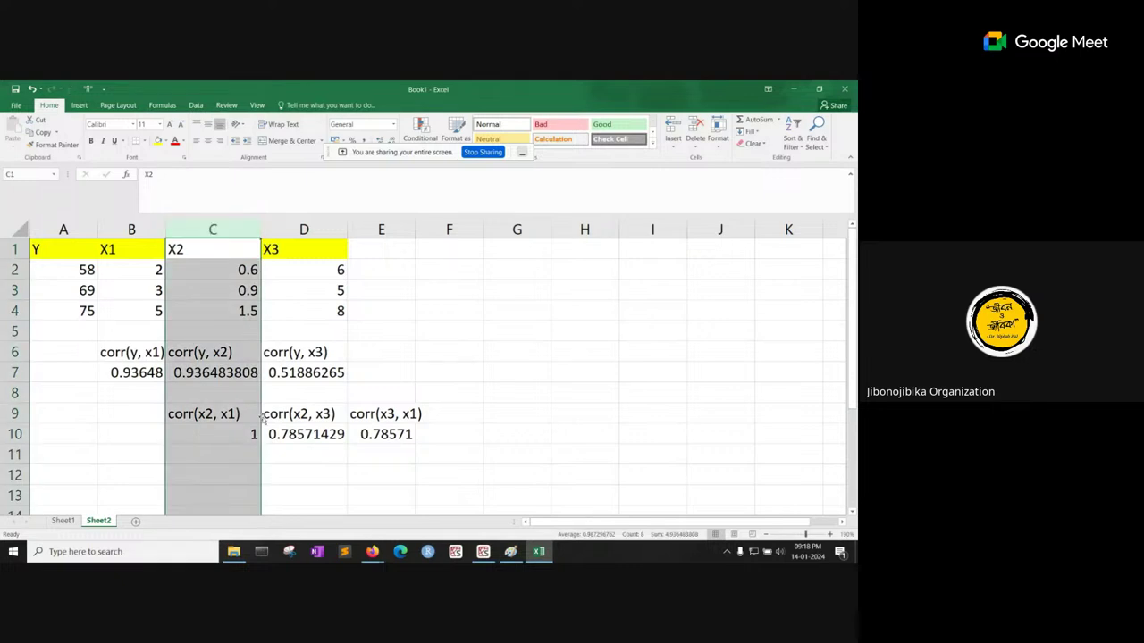
{"action": "left_click", "coordinate": [219, 410]}
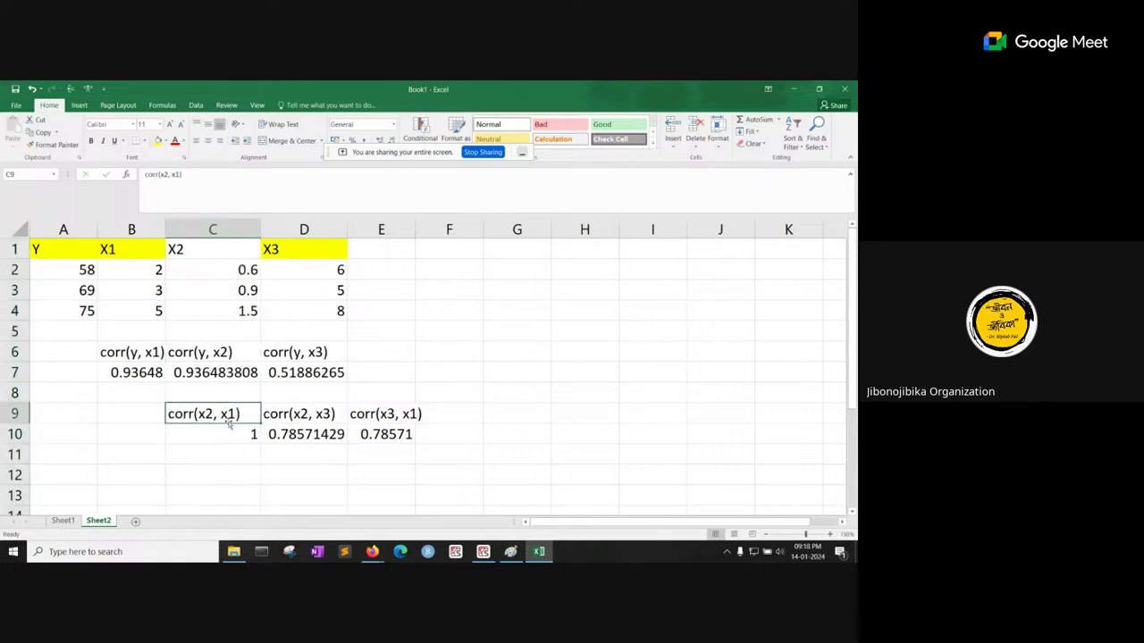
{"action": "left_click", "coordinate": [198, 429]}
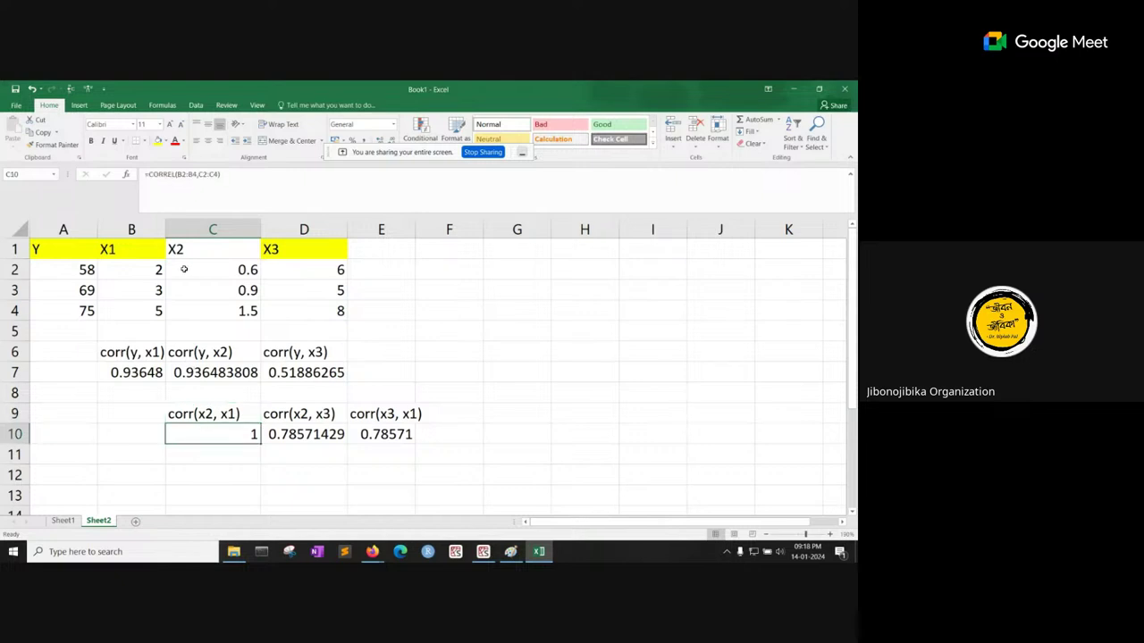
{"action": "left_click", "coordinate": [107, 252]}
{"action": "left_click", "coordinate": [300, 253]}
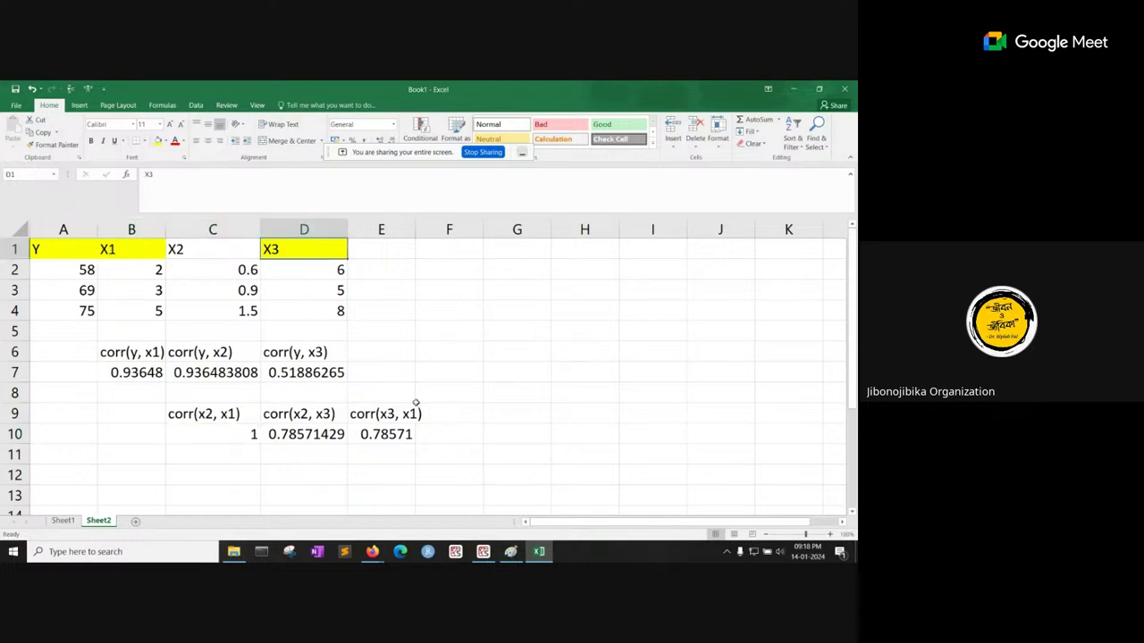
{"action": "left_click", "coordinate": [396, 416]}
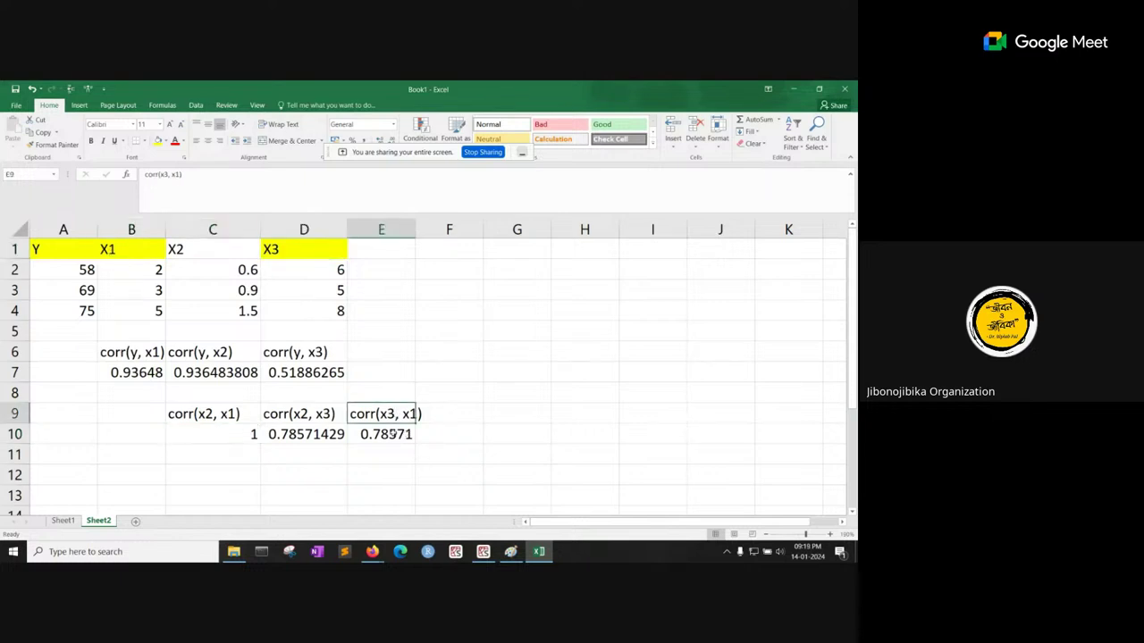
{"action": "left_click", "coordinate": [391, 435]}
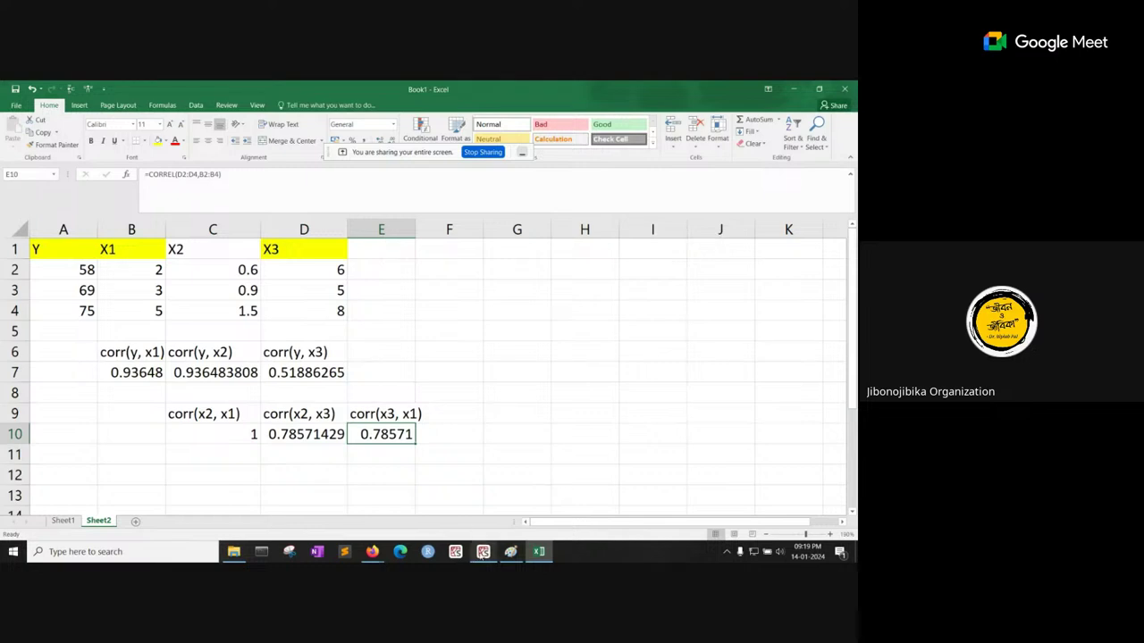
Step: Switch to Paint and add the equation "Y = a + bX1 + cX2" as text below the Multicollinearity heading
{"action": "left_click", "coordinate": [510, 551]}
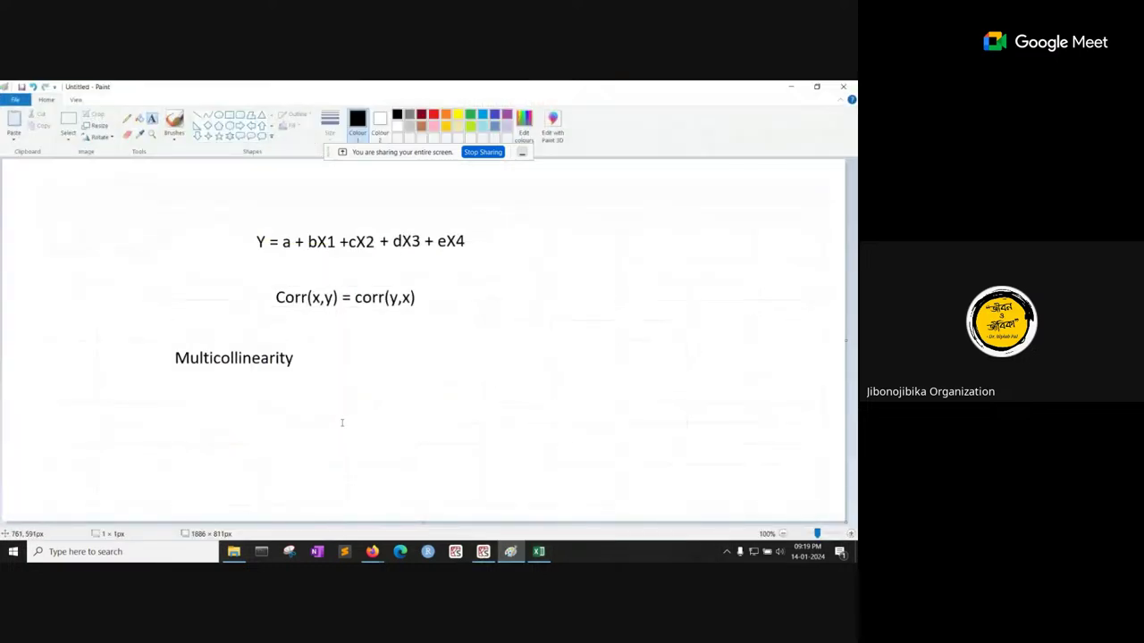
{"action": "left_click", "coordinate": [342, 412]}
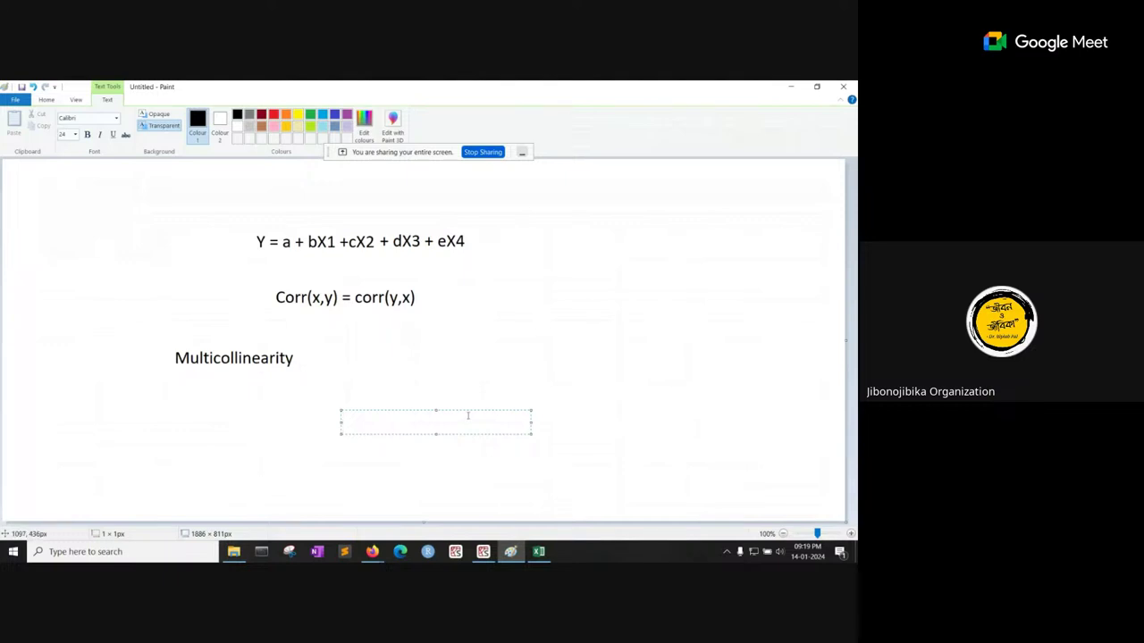
{"action": "type", "text": "Y = a + bX1"}
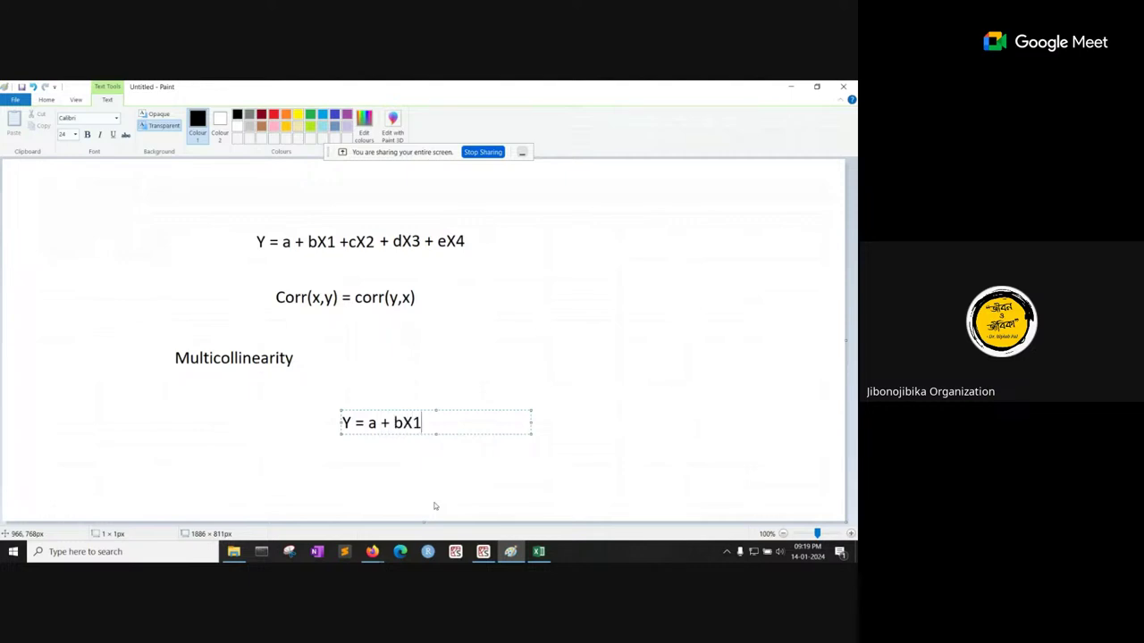
{"action": "type", "text": " + cX2"}
{"action": "left_click", "coordinate": [250, 340]}
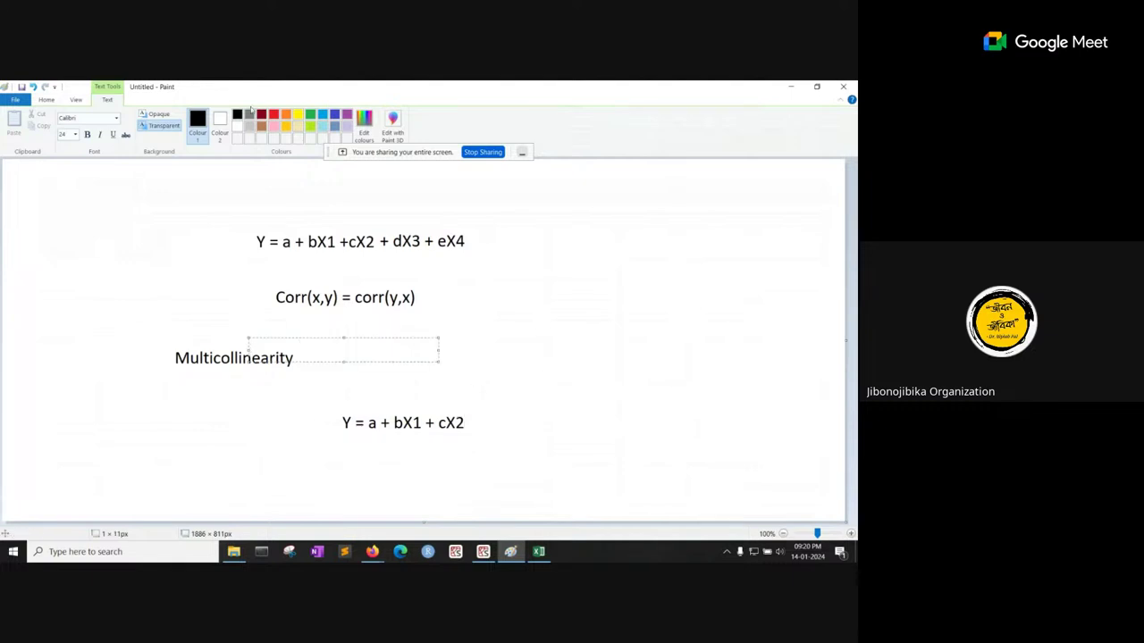
Step: Erase across the four-variable regression equation above the Corr(x,y) line with the Eraser
{"action": "left_click", "coordinate": [52, 100]}
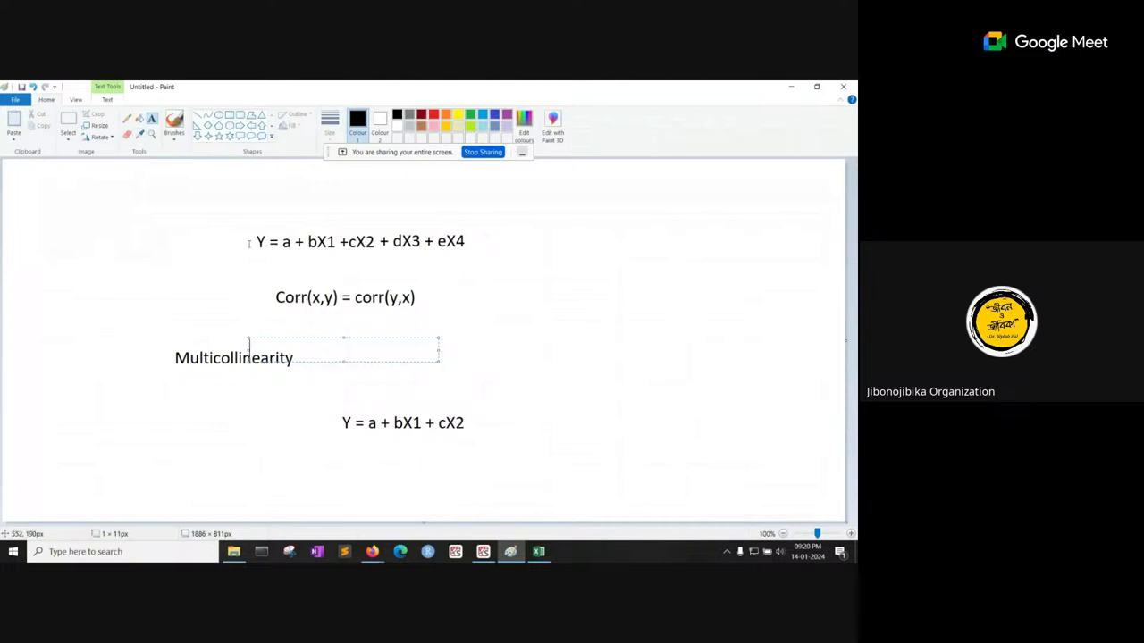
{"action": "left_click", "coordinate": [127, 134]}
{"action": "mouse_move", "coordinate": [281, 242]}
{"action": "left_mouse_down"}
{"action": "mouse_move", "coordinate": [517, 243]}
{"action": "mouse_move", "coordinate": [265, 242]}
{"action": "mouse_move", "coordinate": [326, 245]}
{"action": "left_mouse_up"}
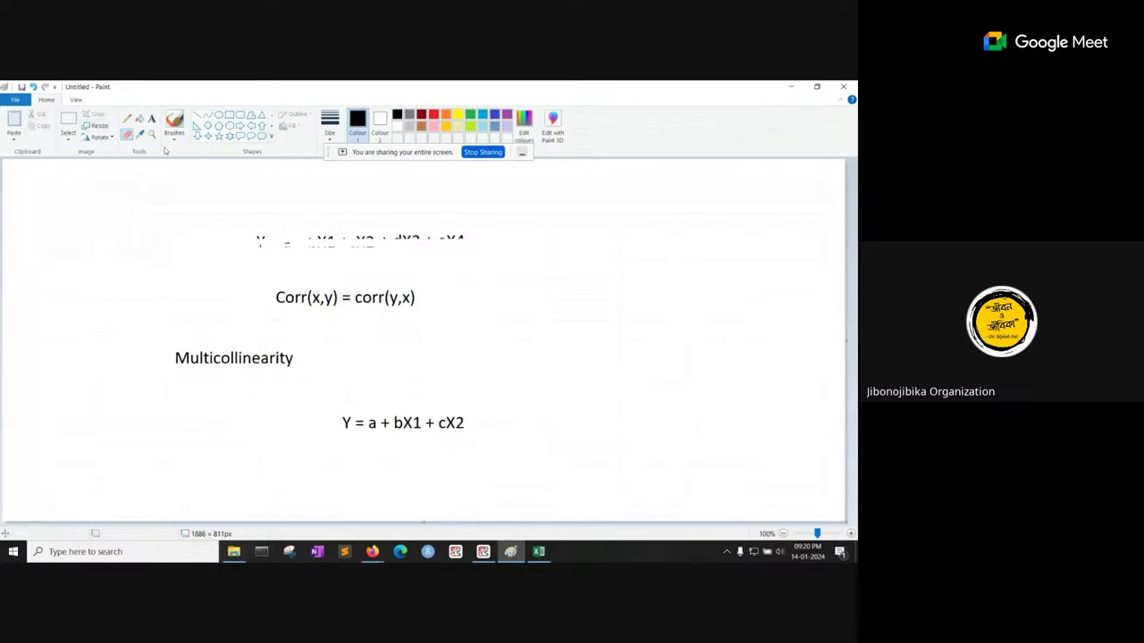
Step: Add the text "X1 = d + eX2" in the empty area beside the Multicollinearity heading
{"action": "left_click", "coordinate": [151, 119]}
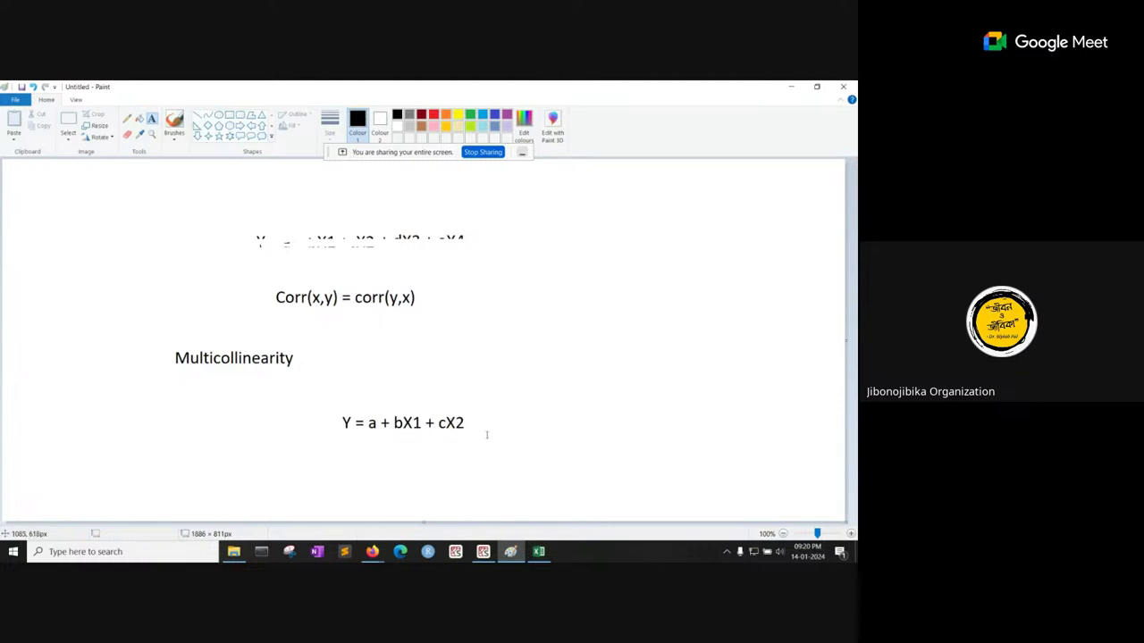
{"action": "left_click", "coordinate": [501, 337]}
{"action": "type", "text": "X1 ="}
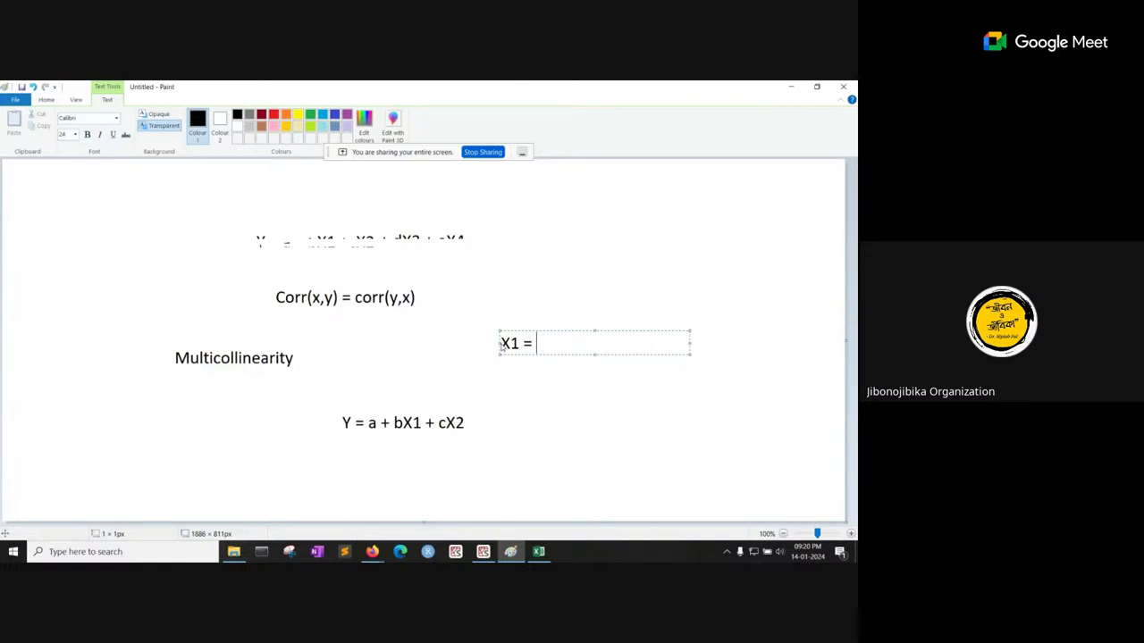
{"action": "type", "text": " d + eX2"}
{"action": "left_click", "coordinate": [429, 441]}
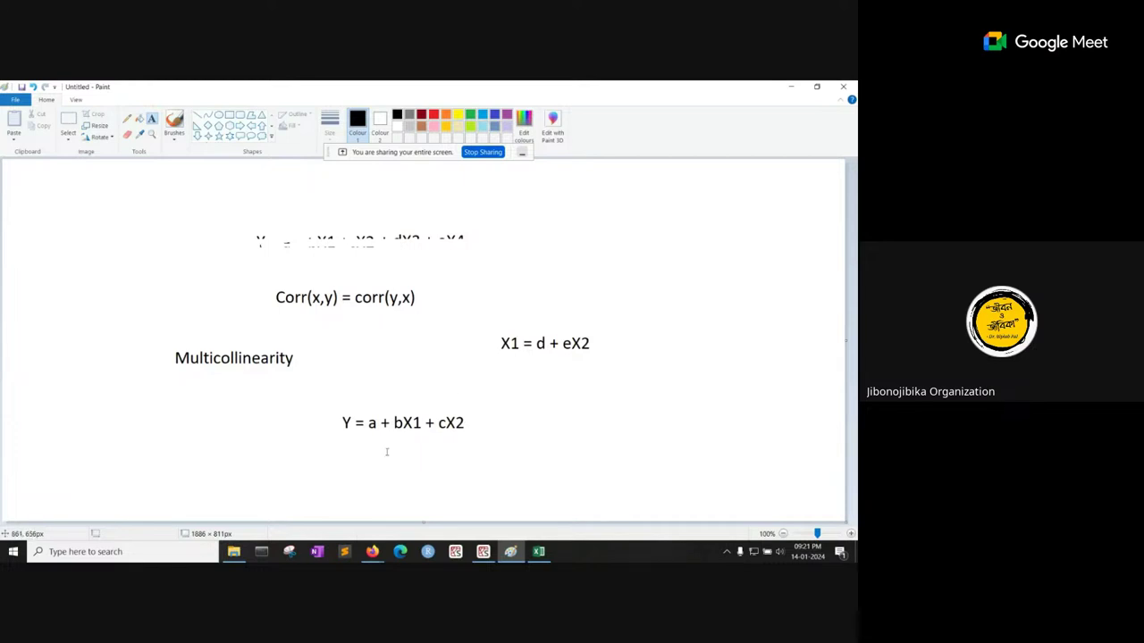
Step: Below the equation, write "Y = a + b( d + eX2 ) + cX2" and "= ( a + bd ) + ( be + c ) X2"
{"action": "left_click", "coordinate": [329, 450]}
{"action": "type", "text": "Y "}
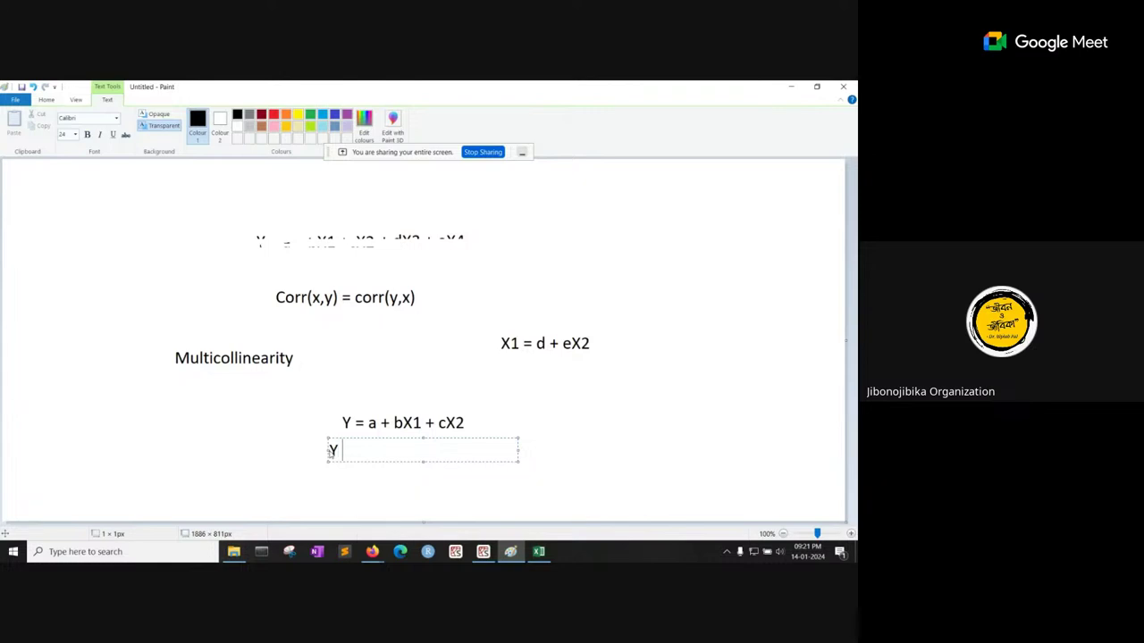
{"action": "type", "text": "= a + b( d + eX2 "}
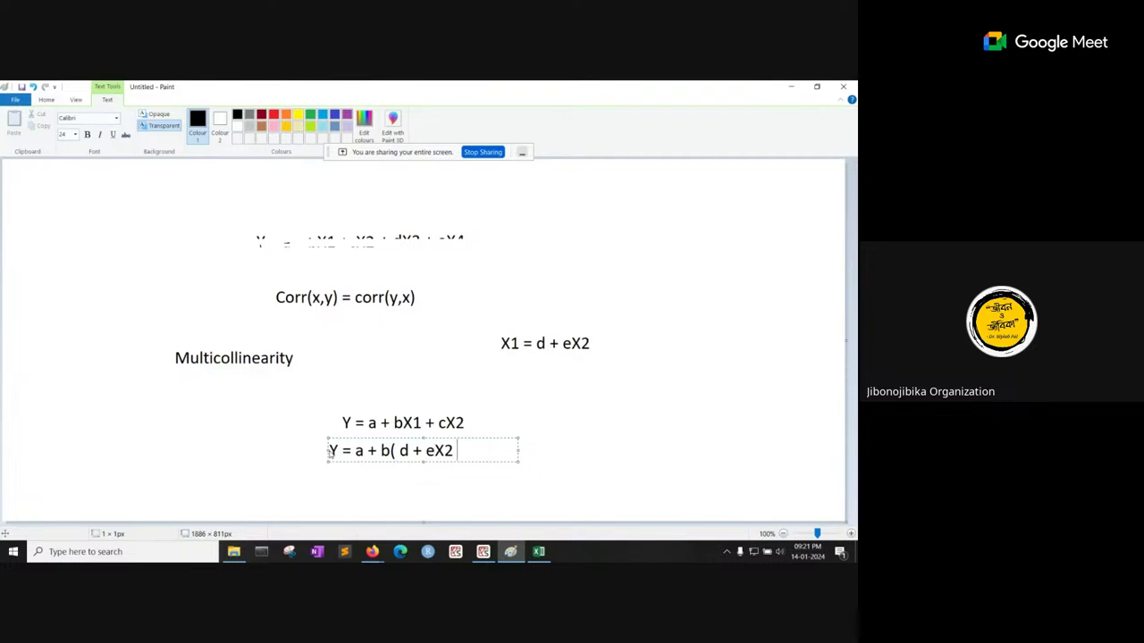
{"action": "type", "text": ") + cX2"}
{"action": "key", "text": "Return"}
{"action": "type", "text": "=  ( a +"}
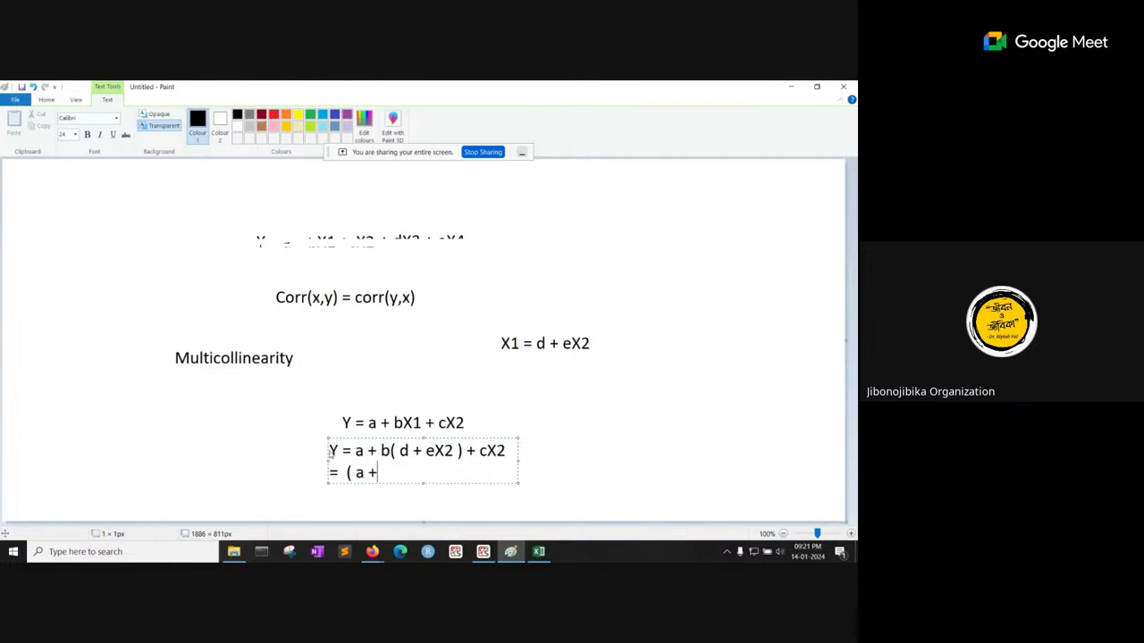
{"action": "type", "text": " bd ) + ( be + c"}
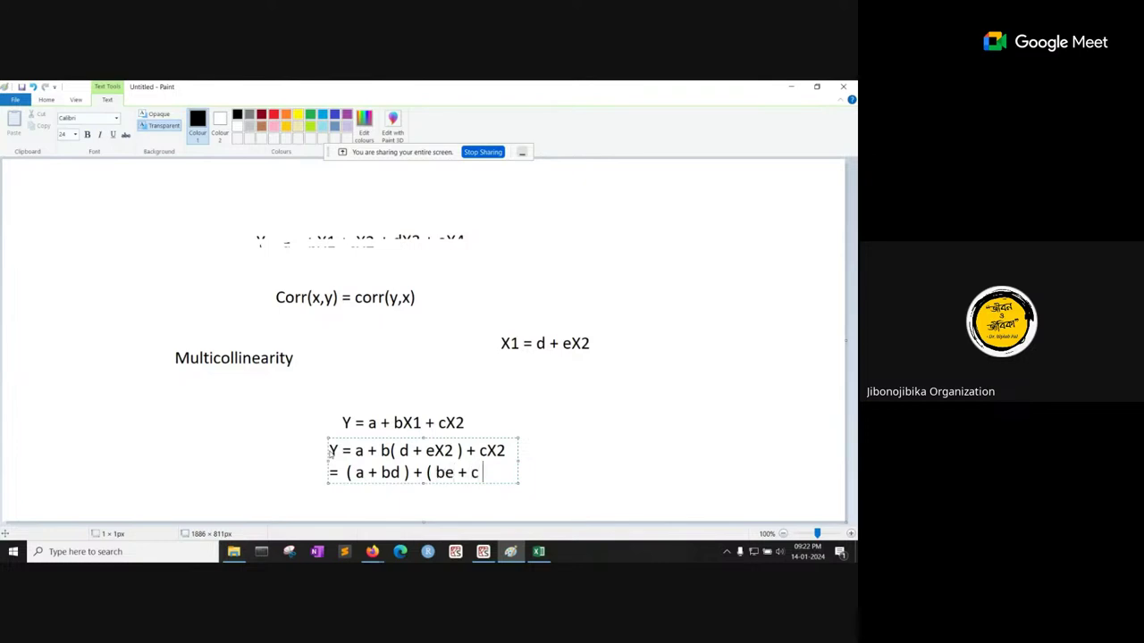
{"action": "type", "text": " ) X2"}
{"action": "left_click", "coordinate": [604, 468]}
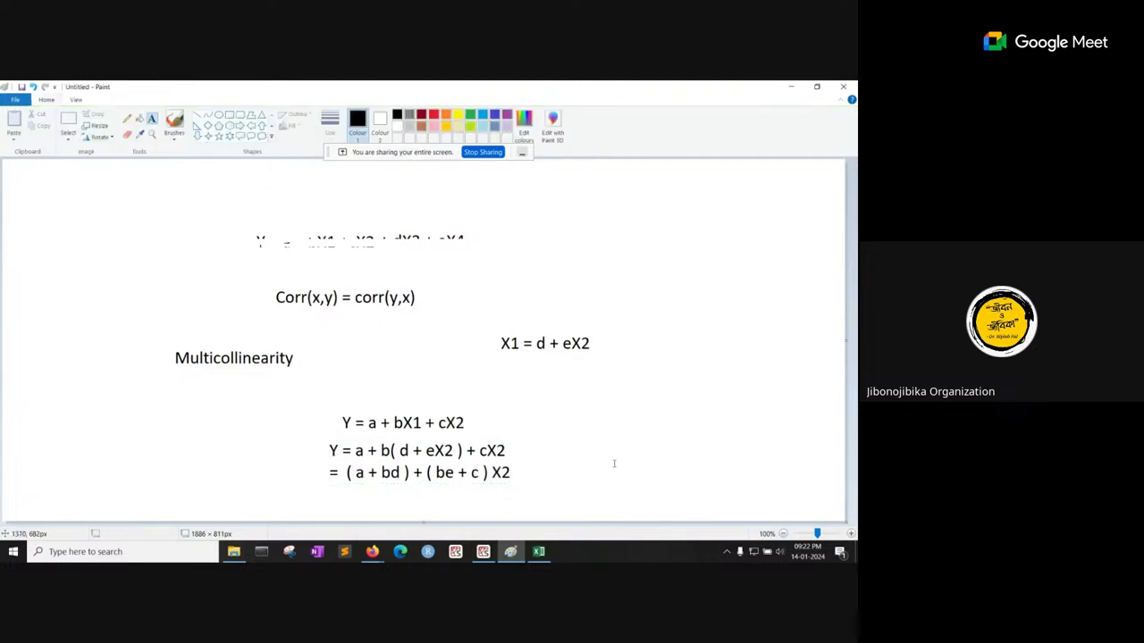
Step: Add the simplified line "= s + tX2" beneath the expanded substitution
{"action": "left_click", "coordinate": [333, 499]}
{"action": "type", "text": "= "}
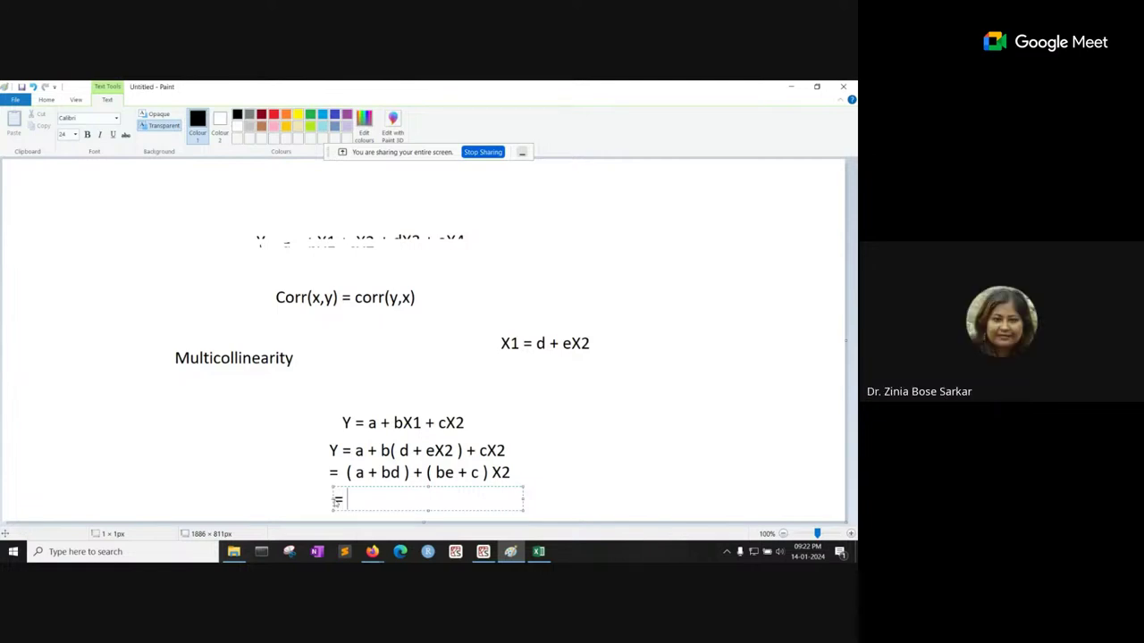
{"action": "type", "text": "s + tX2"}
{"action": "left_click", "coordinate": [416, 471]}
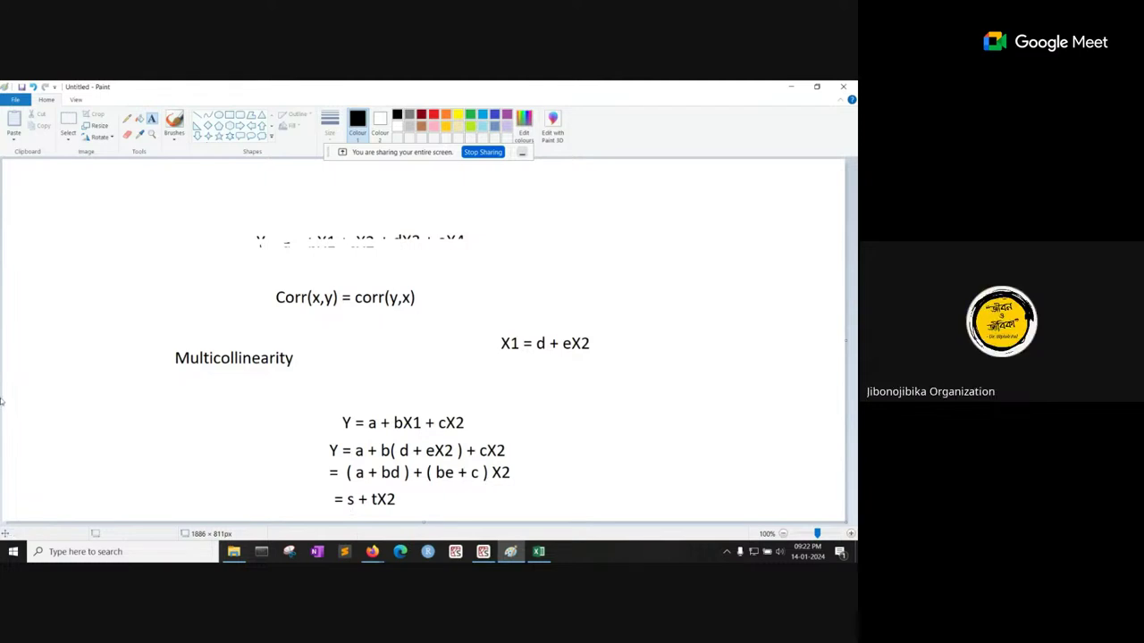
Step: Add the reduced equation "Y = s + tX2" as separate text beside the derivation
{"action": "left_click", "coordinate": [26, 419]}
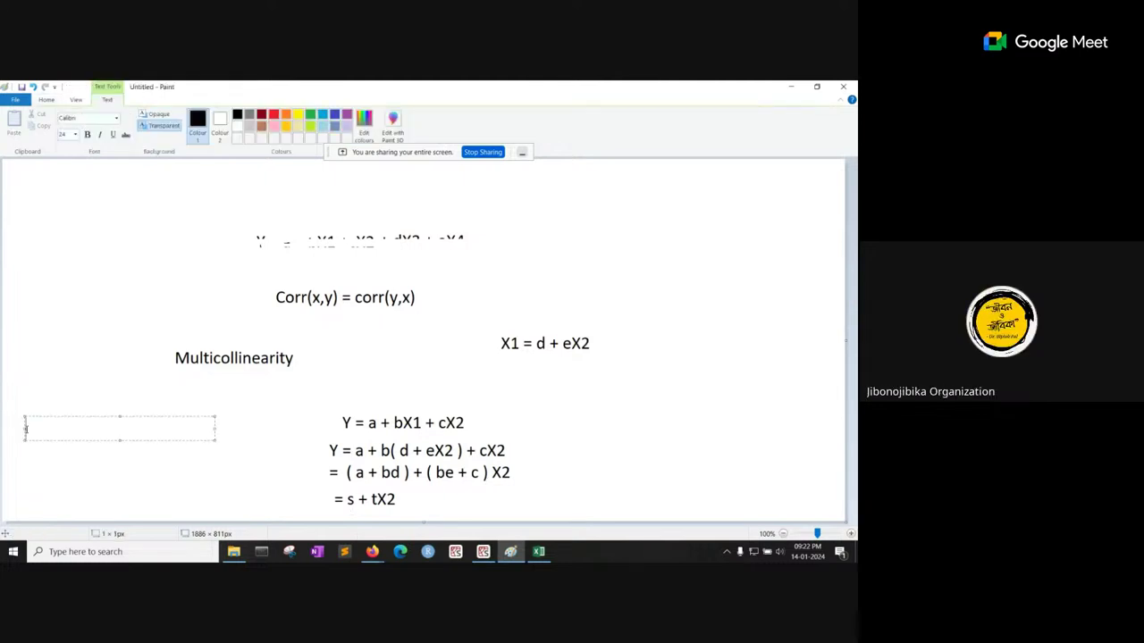
{"action": "type", "text": "Y = s + tX2"}
{"action": "left_click", "coordinate": [90, 496]}
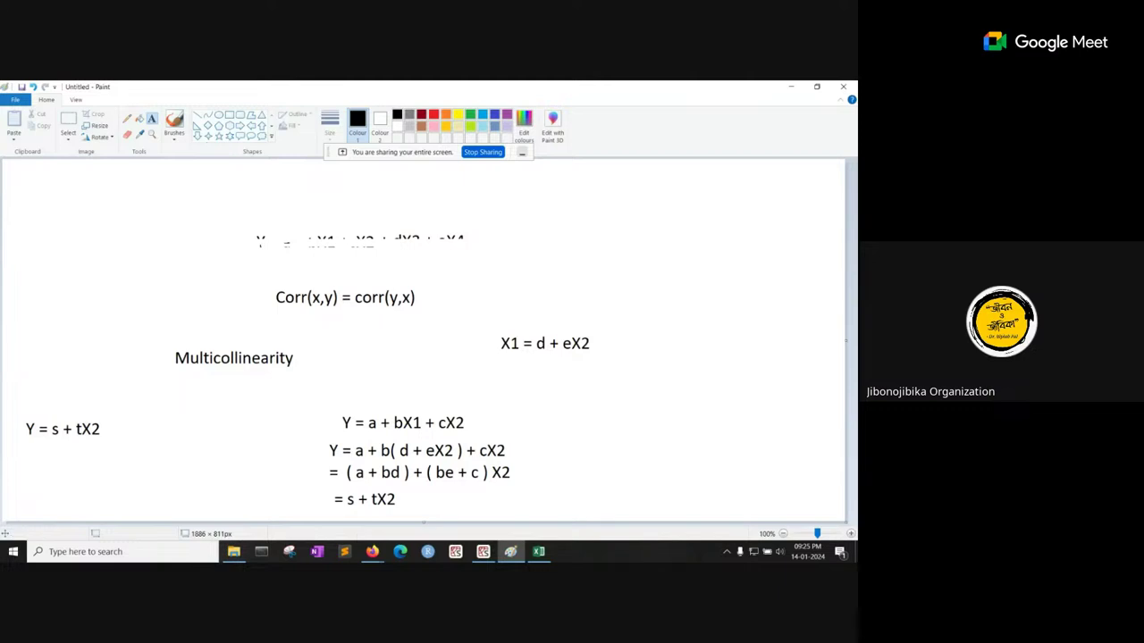
Step: Switch to Excel and examine the X1 column, the corr(x3, x1) cells E9:E10 and the corr(x2, x1) formula in C10
{"action": "left_click", "coordinate": [538, 552]}
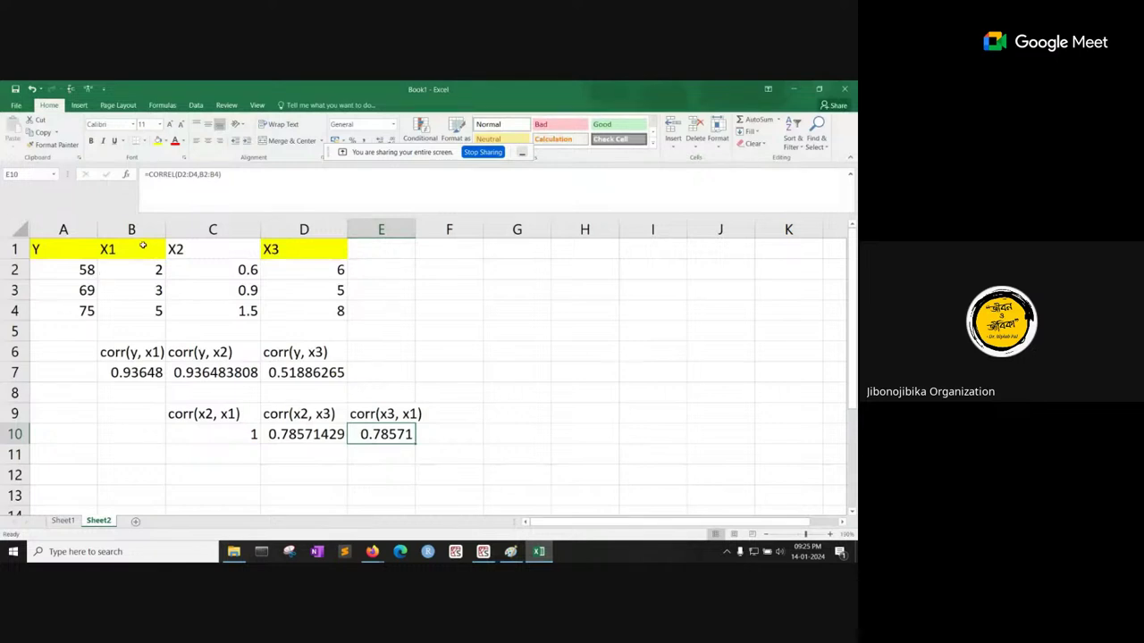
{"action": "left_click", "coordinate": [139, 249]}
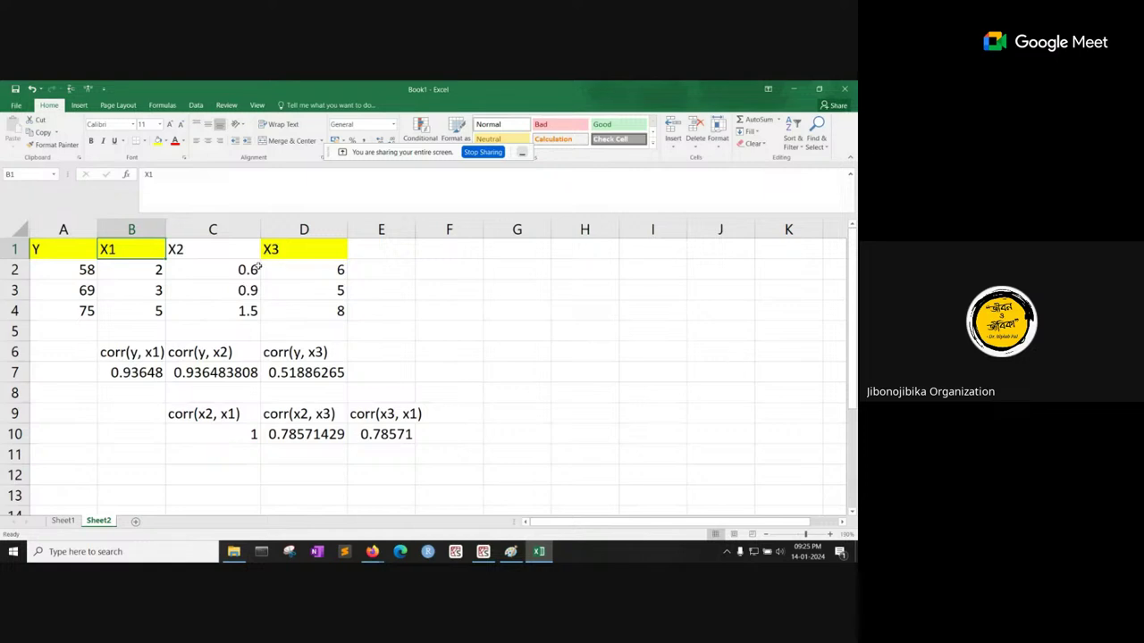
{"action": "left_click", "coordinate": [152, 268]}
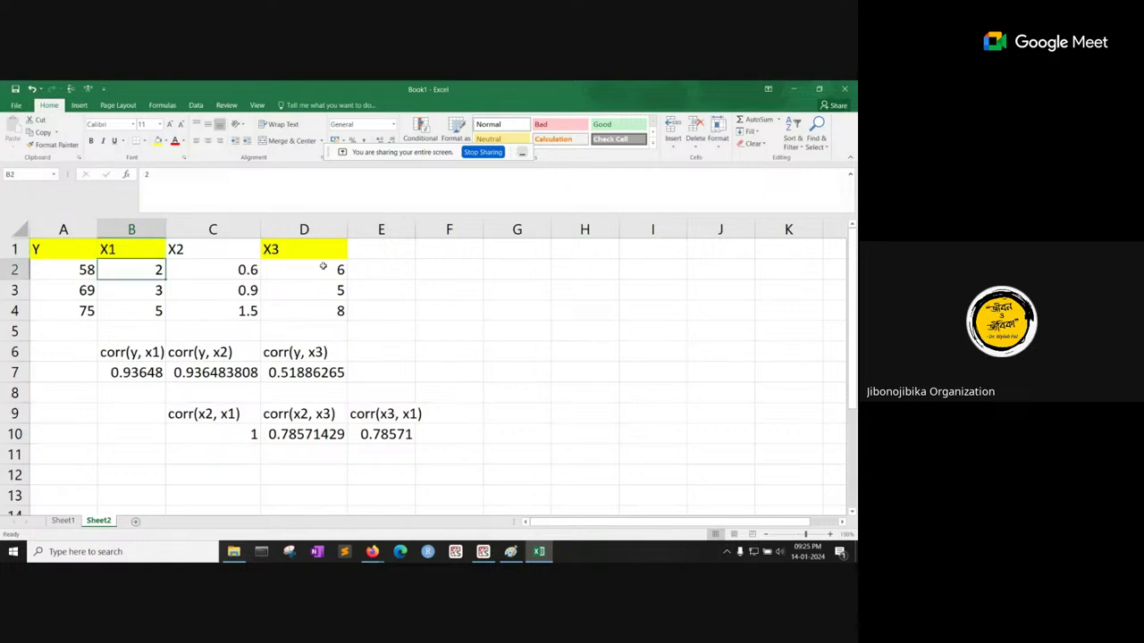
{"action": "left_click", "coordinate": [394, 437]}
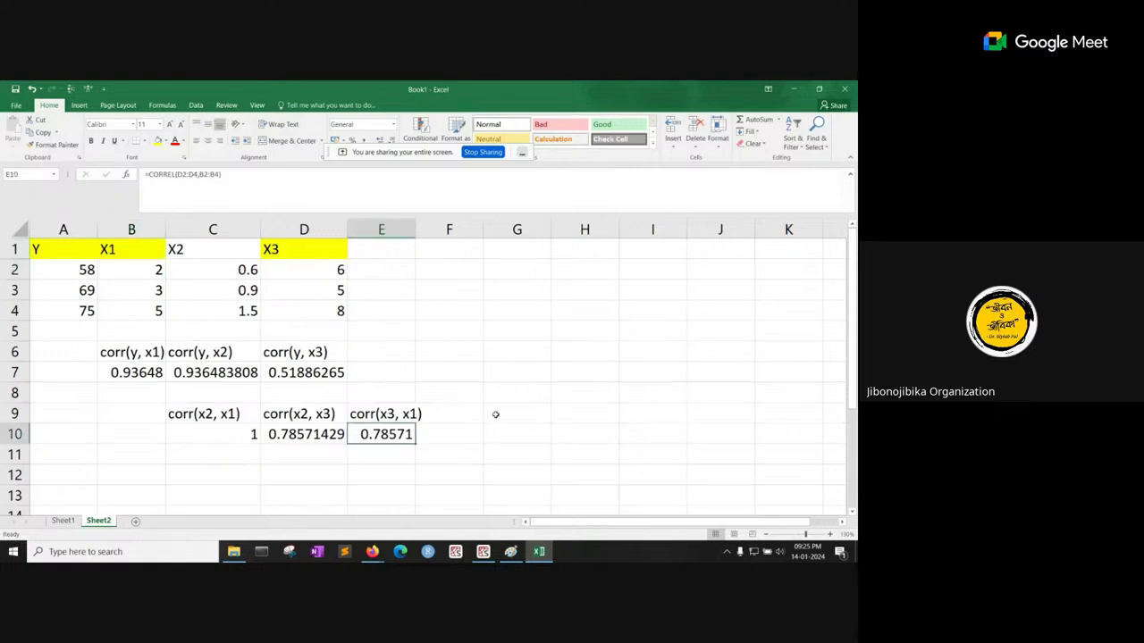
{"action": "left_click_drag", "start_coordinate": [379, 411], "coordinate": [380, 433]}
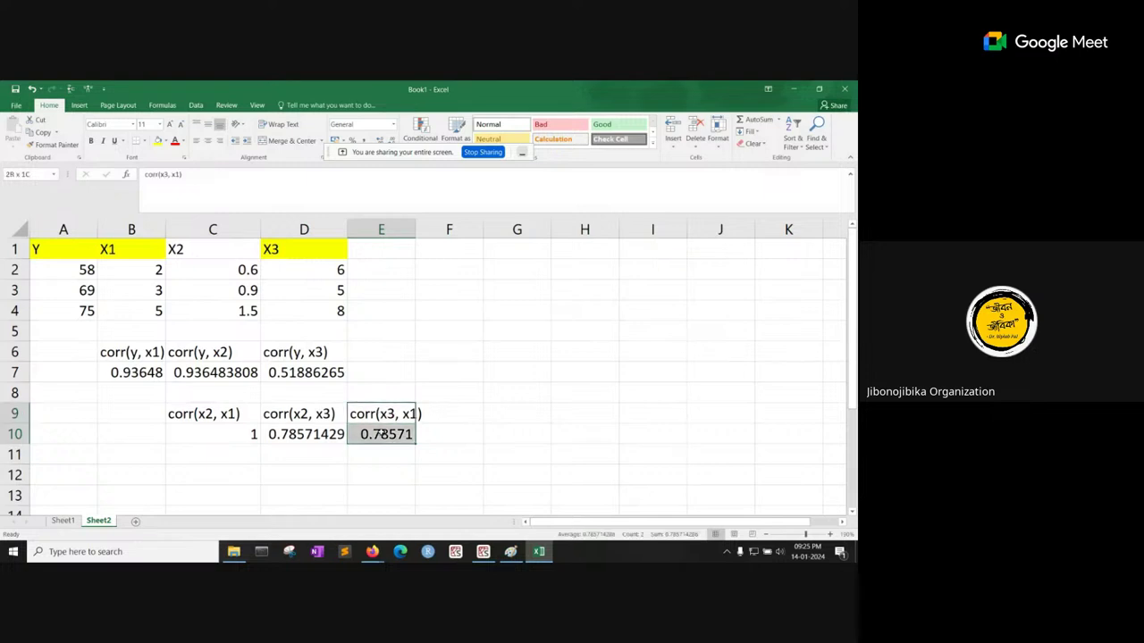
{"action": "left_click_drag", "start_coordinate": [132, 247], "coordinate": [144, 308]}
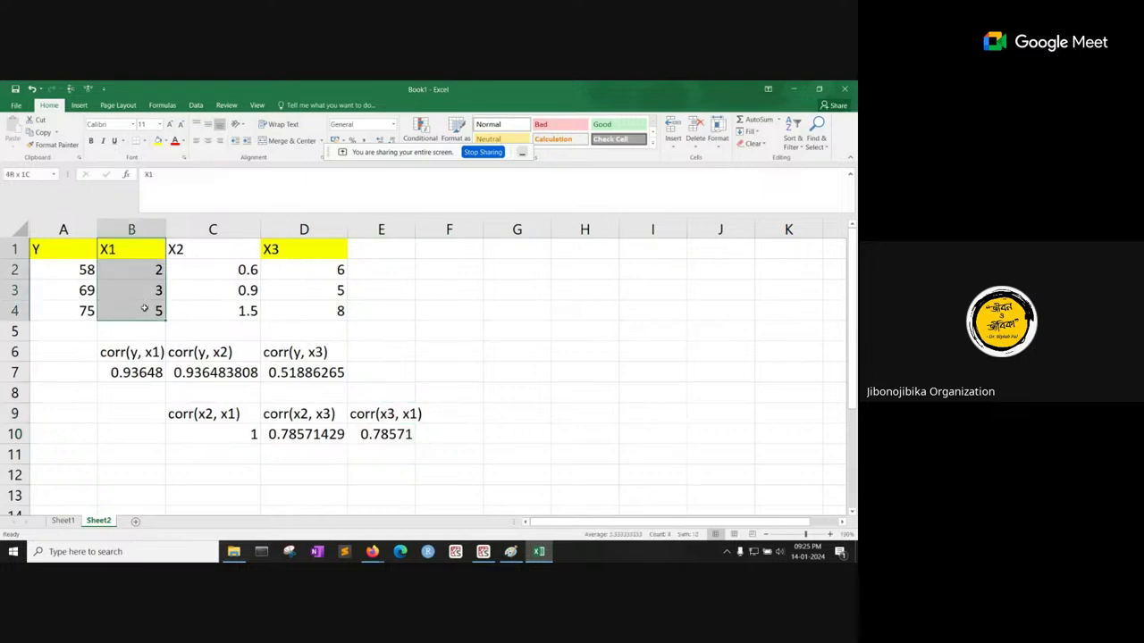
{"action": "left_click", "coordinate": [227, 435]}
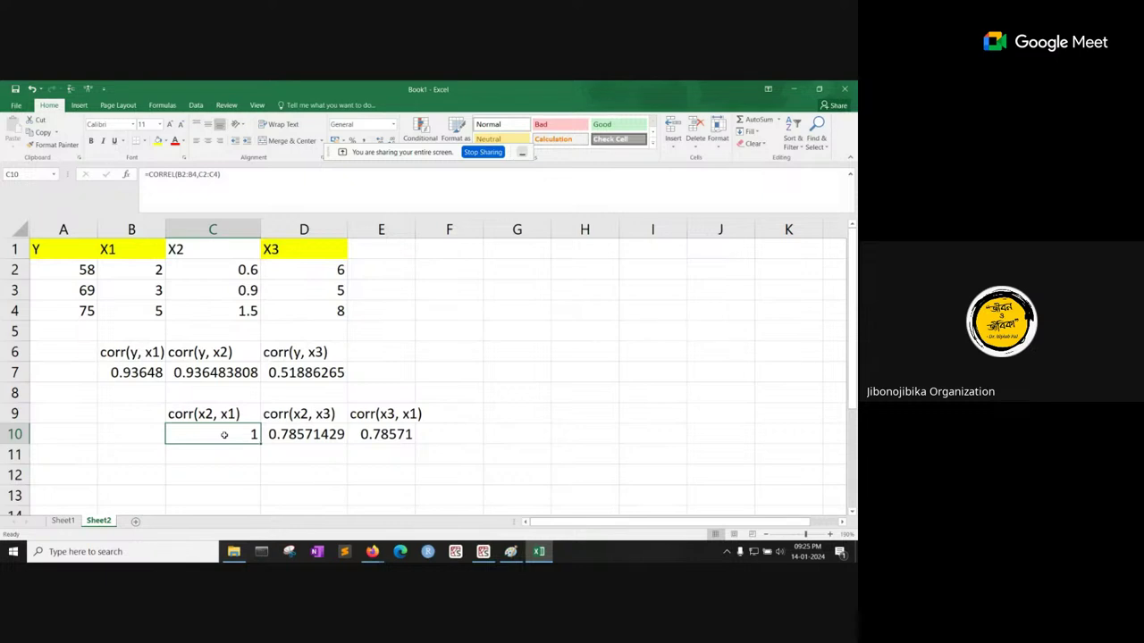
Step: Check the derivation in Paint, and compare the X2 and X1 columns back in Excel
{"action": "left_click", "coordinate": [510, 551]}
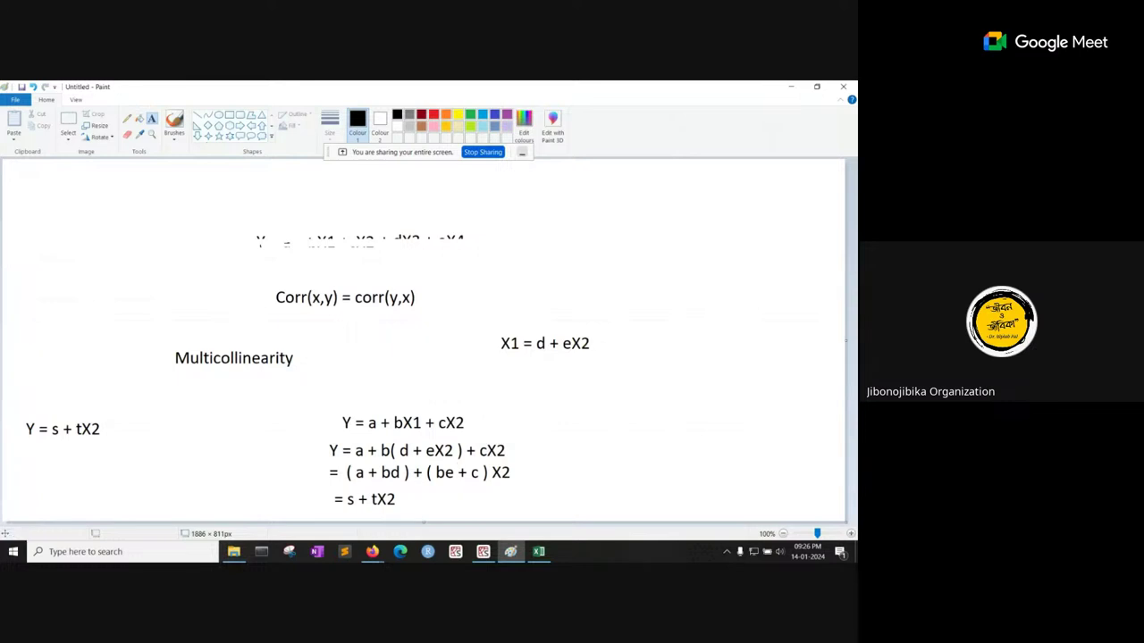
{"action": "left_click", "coordinate": [538, 551]}
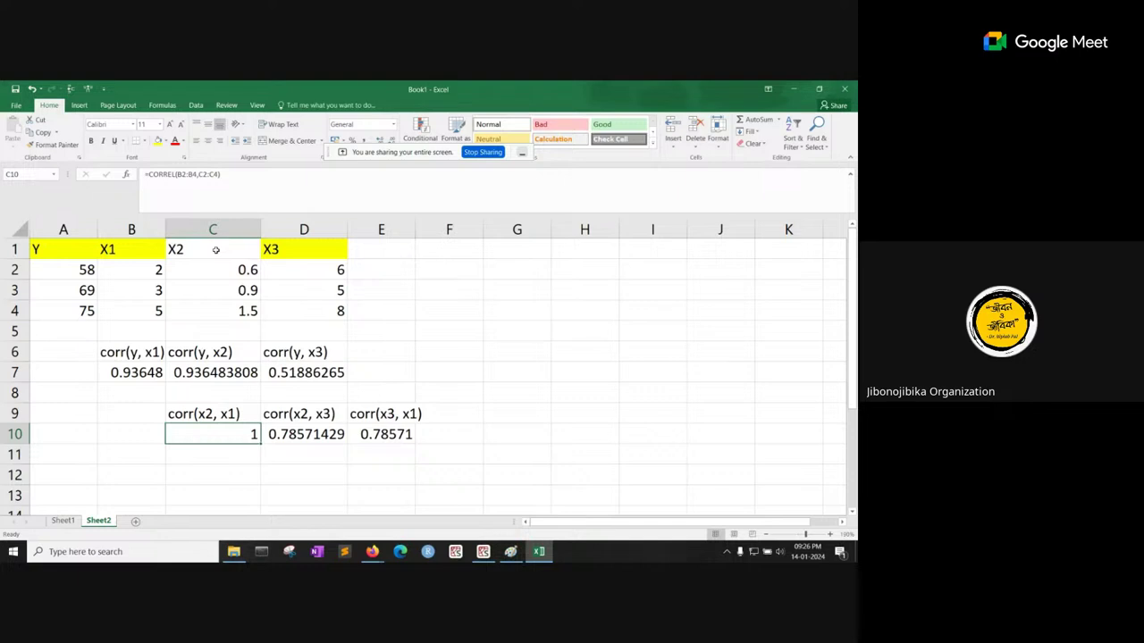
{"action": "left_click", "coordinate": [195, 229]}
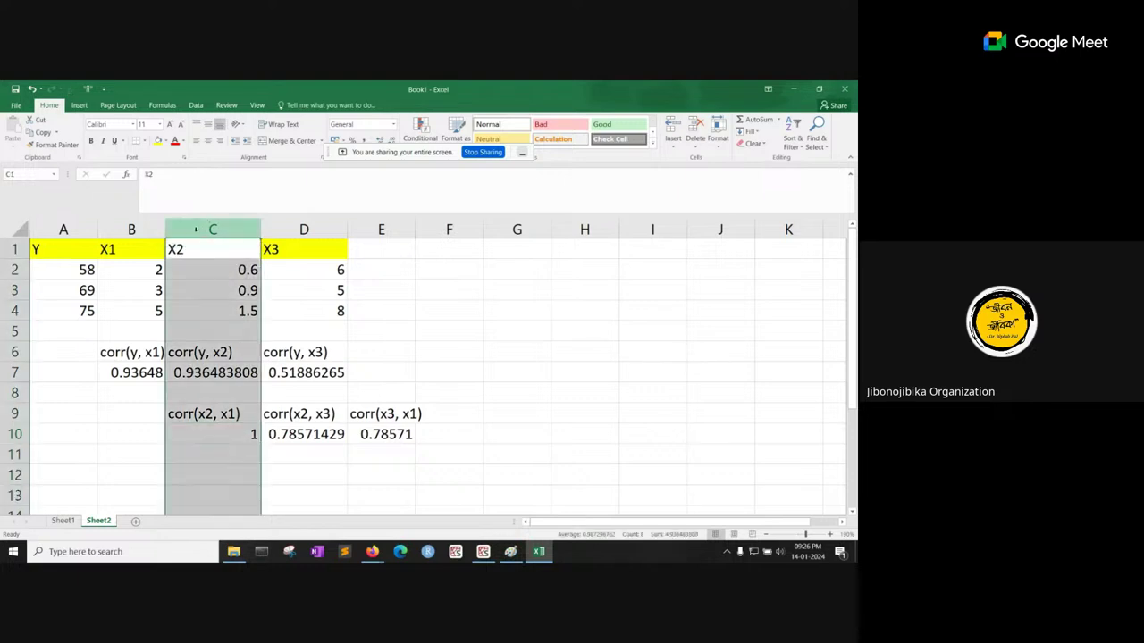
{"action": "left_click", "coordinate": [136, 230]}
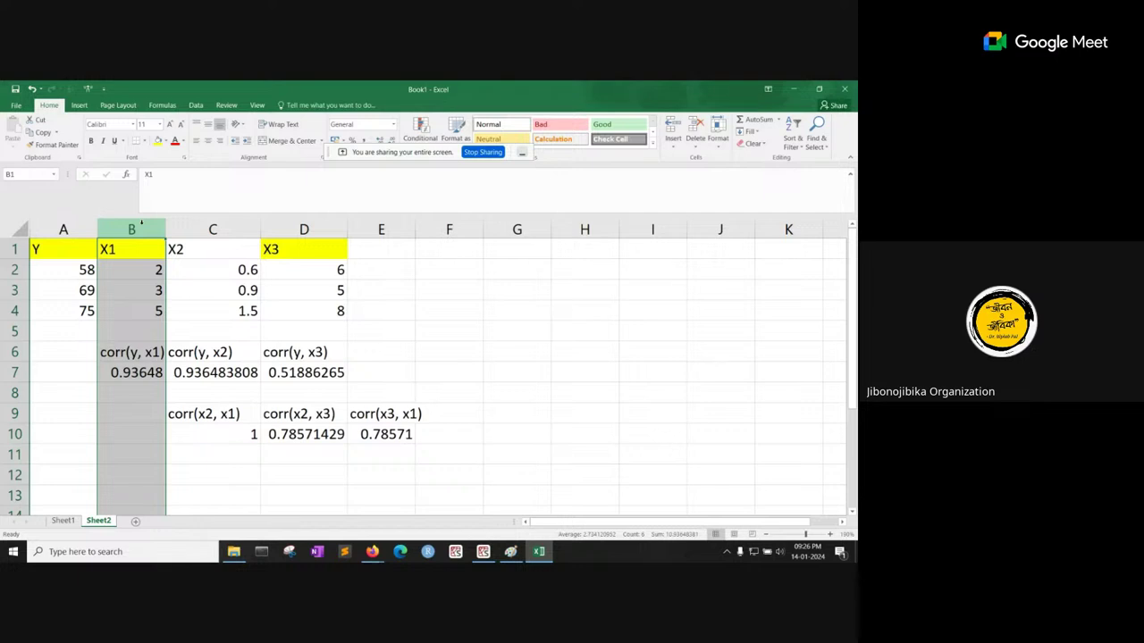
{"action": "left_click", "coordinate": [192, 255]}
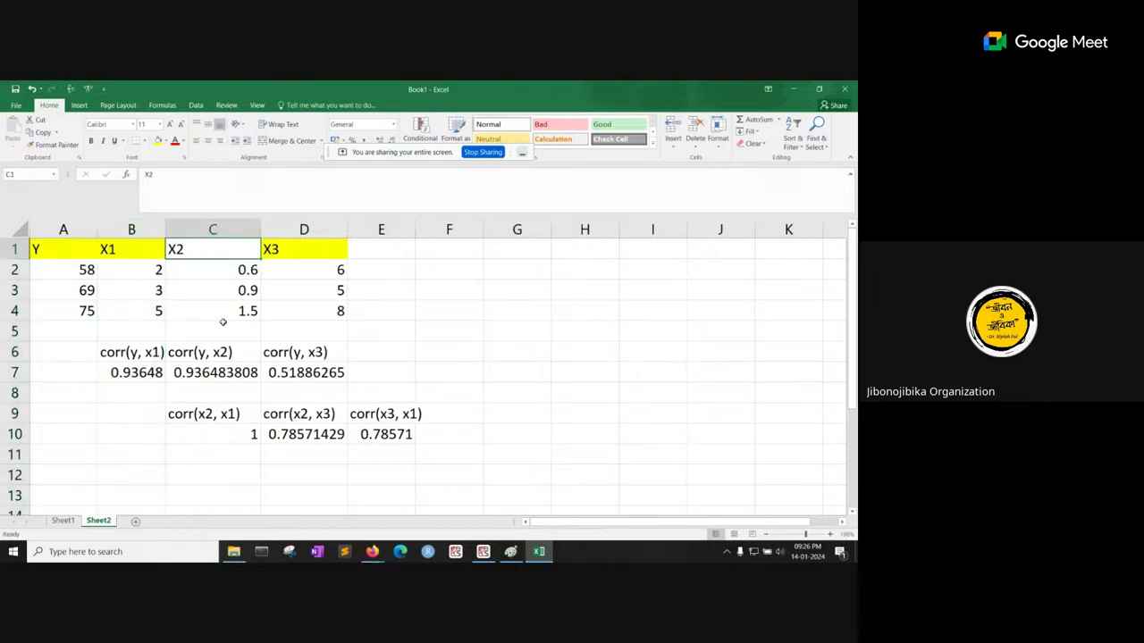
{"action": "left_click", "coordinate": [126, 247]}
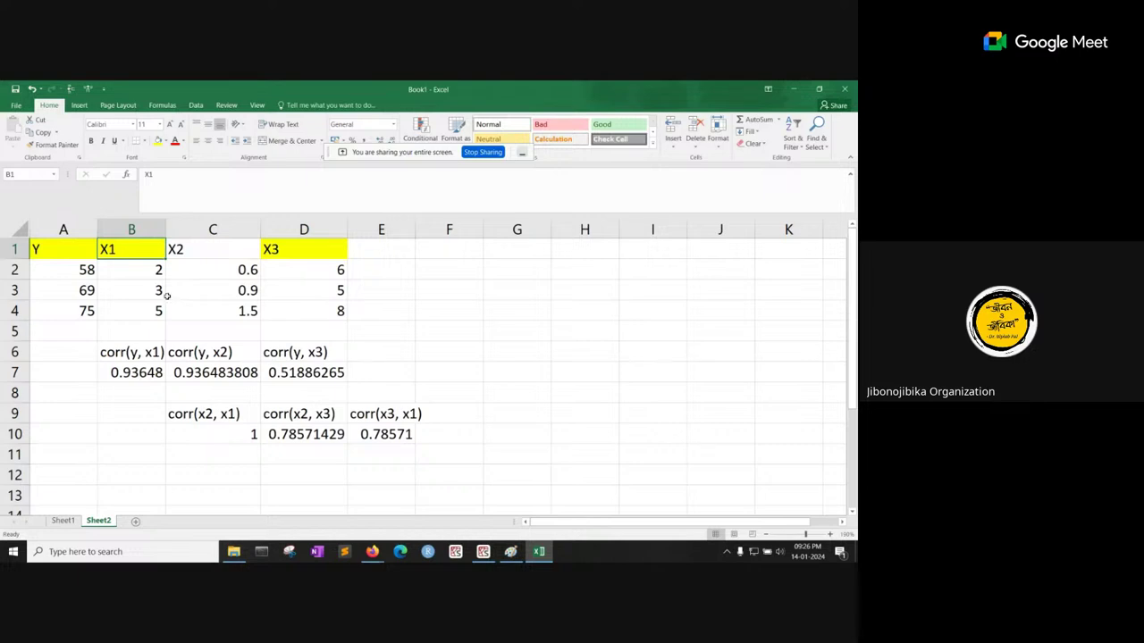
Step: Glance at the equations in Paint again, and examine the corr(x2, x1) label and result in C9:C10 in Excel
{"action": "left_click", "coordinate": [510, 551]}
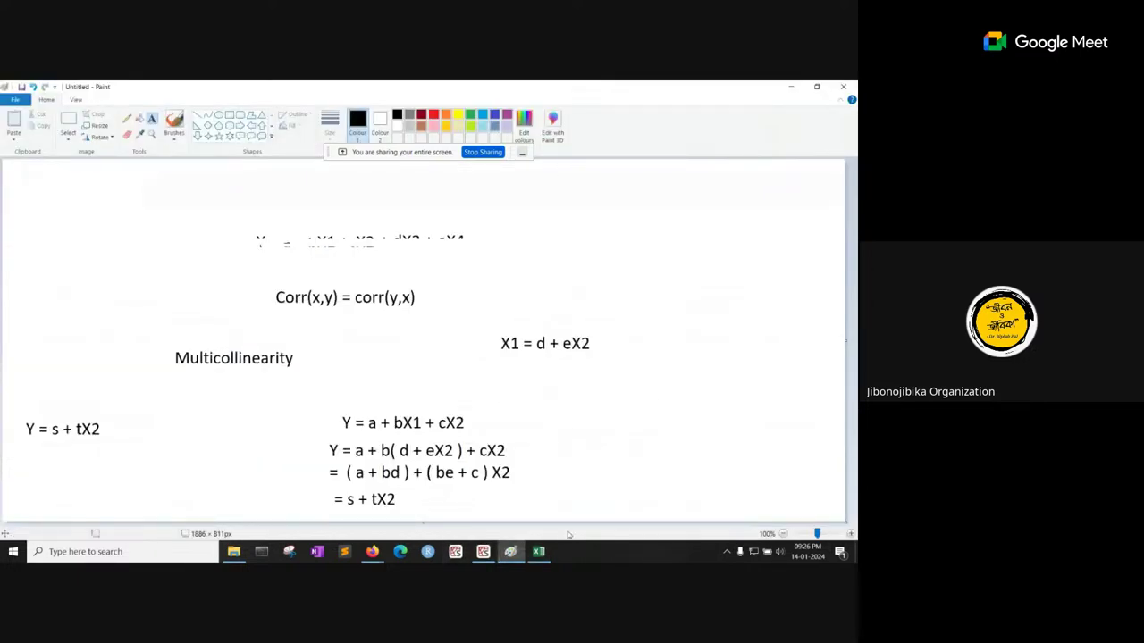
{"action": "left_click", "coordinate": [538, 552]}
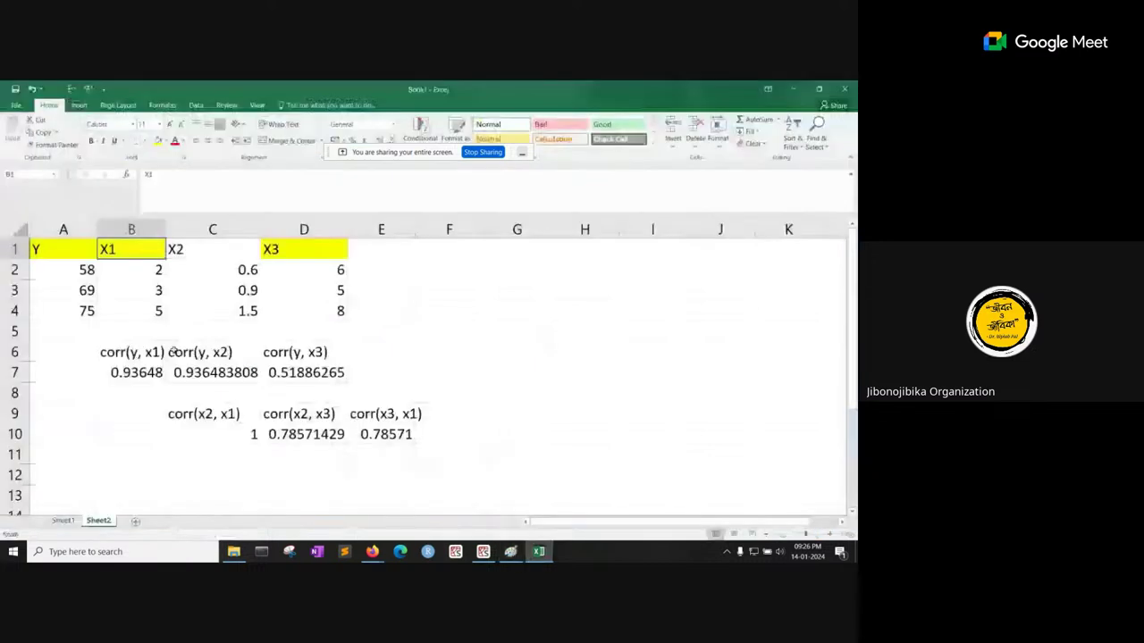
{"action": "left_click", "coordinate": [225, 438]}
{"action": "left_click", "coordinate": [197, 415]}
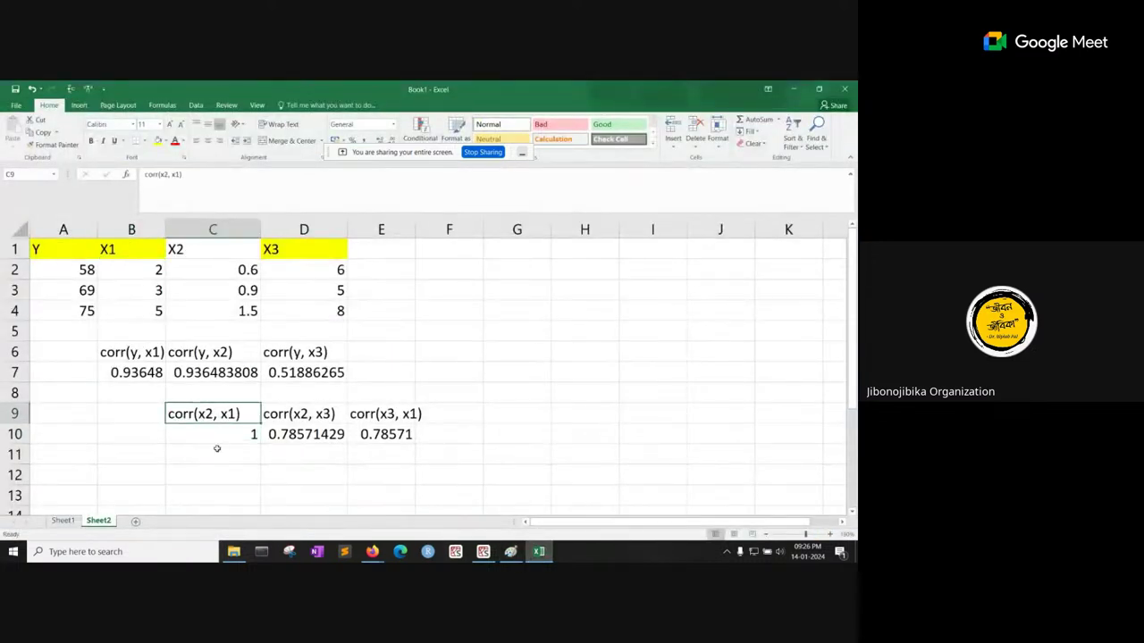
{"action": "left_click", "coordinate": [205, 432]}
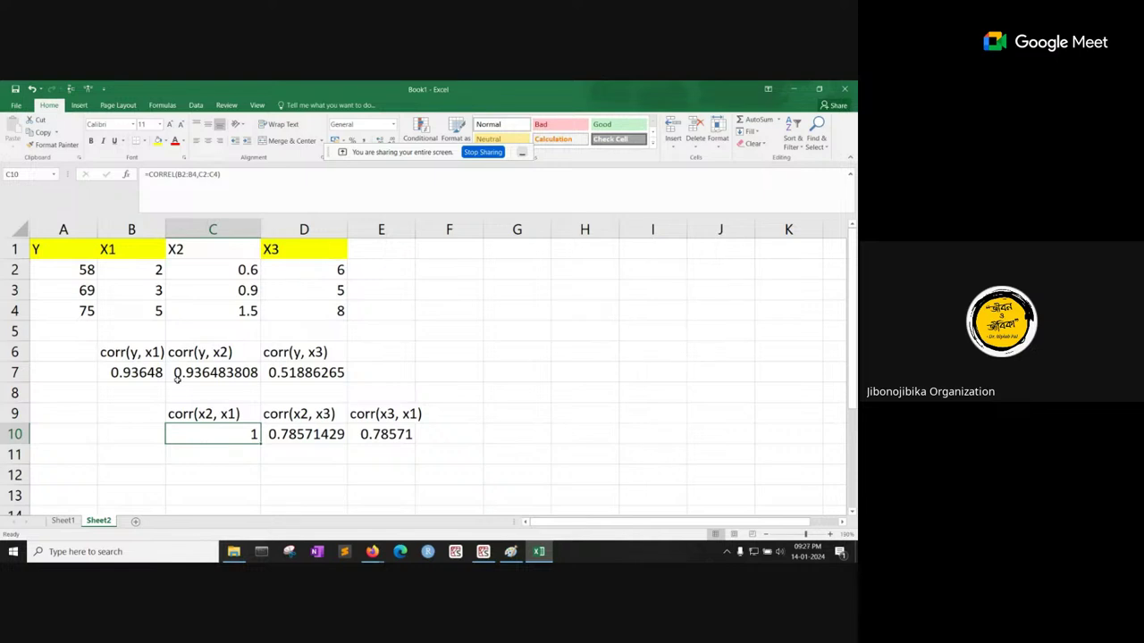
Step: Examine the corr(x3, x1) cells E9:E10 and compare them with the correlations of Y with X1, X2 and X3 in rows 6 and 7
{"action": "left_click_drag", "start_coordinate": [401, 417], "coordinate": [406, 437]}
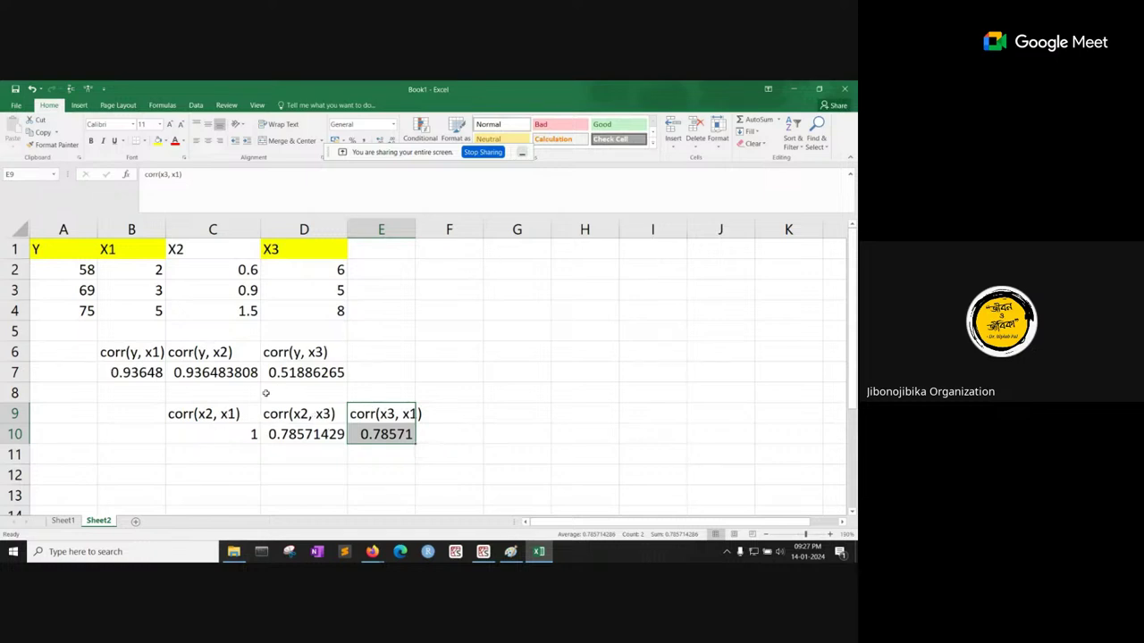
{"action": "left_click", "coordinate": [402, 413]}
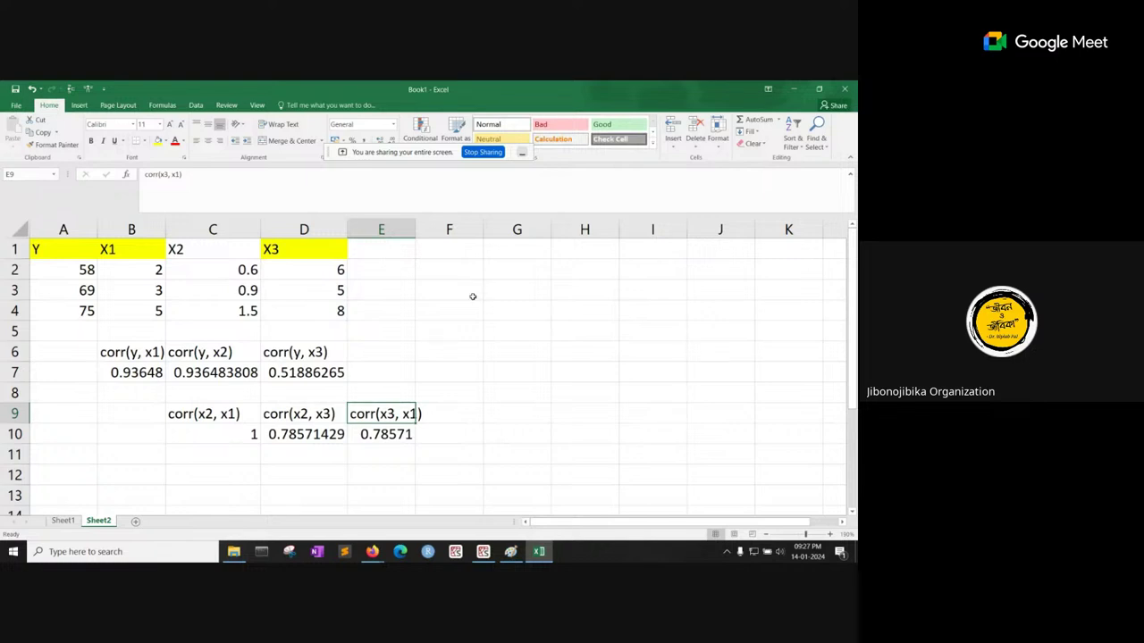
{"action": "left_click", "coordinate": [372, 438]}
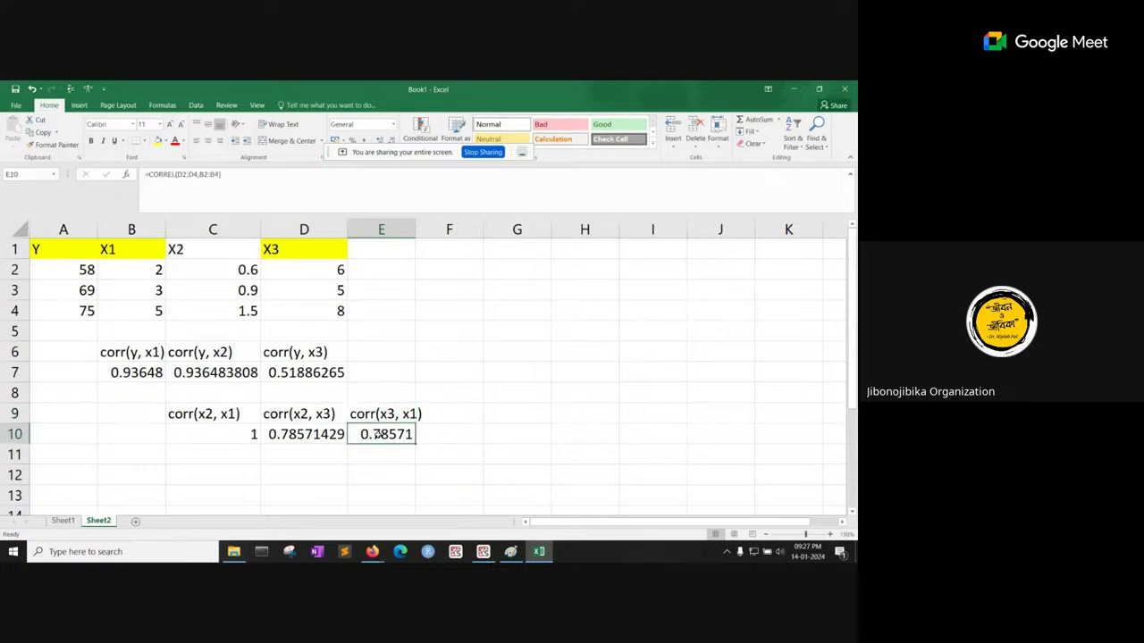
{"action": "left_click", "coordinate": [414, 409]}
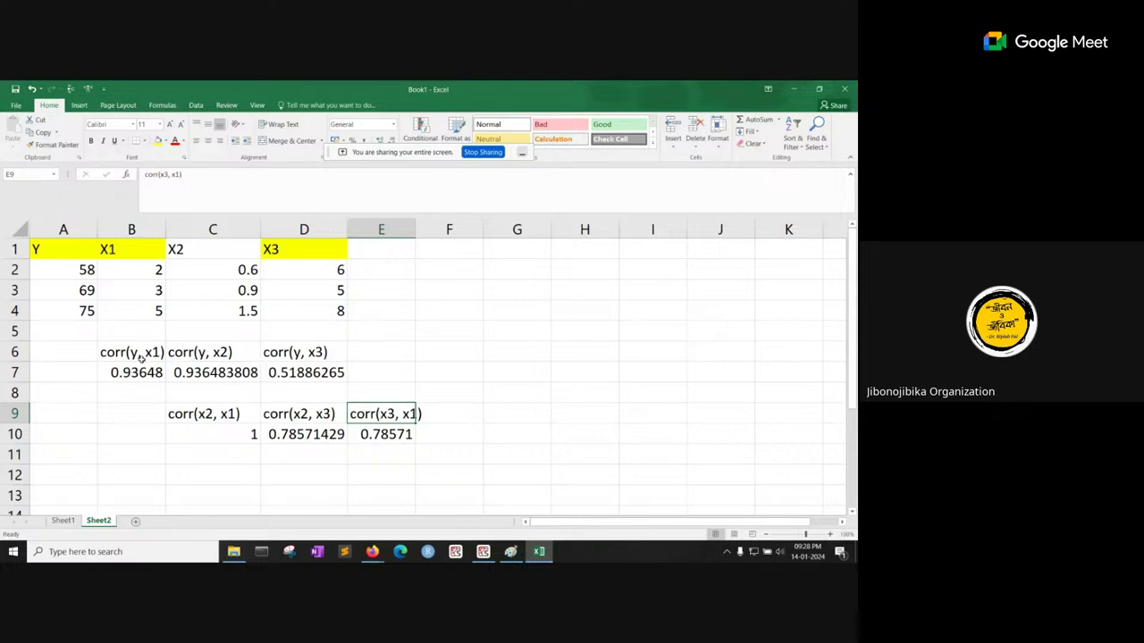
{"action": "left_click", "coordinate": [309, 374]}
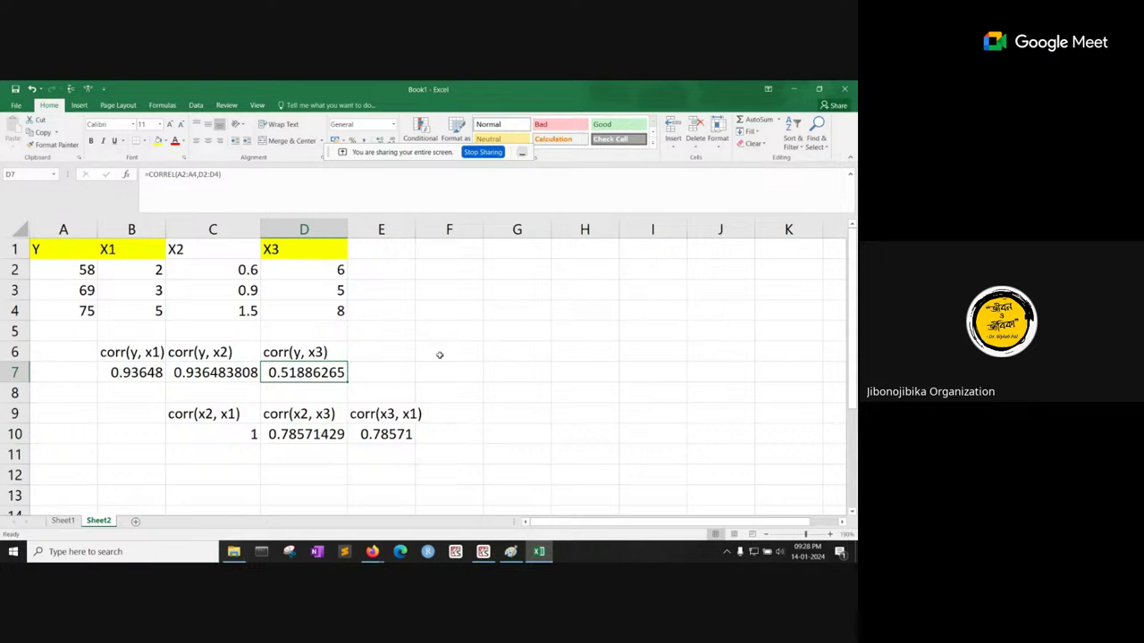
{"action": "left_click", "coordinate": [140, 352]}
{"action": "left_click", "coordinate": [141, 372]}
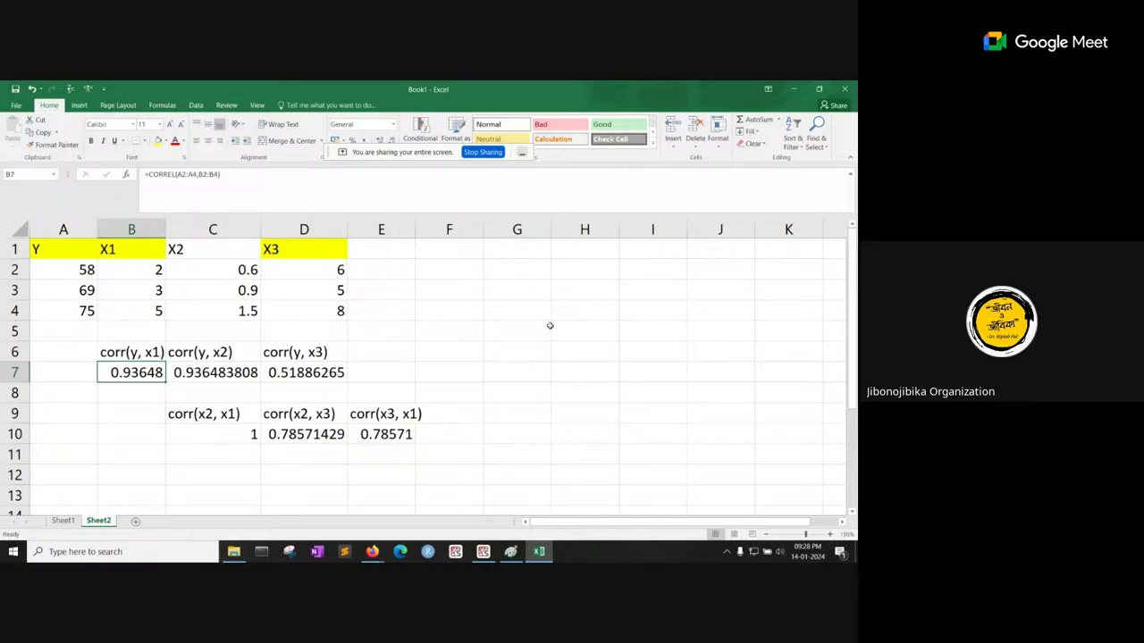
{"action": "left_click_drag", "start_coordinate": [210, 354], "coordinate": [228, 374]}
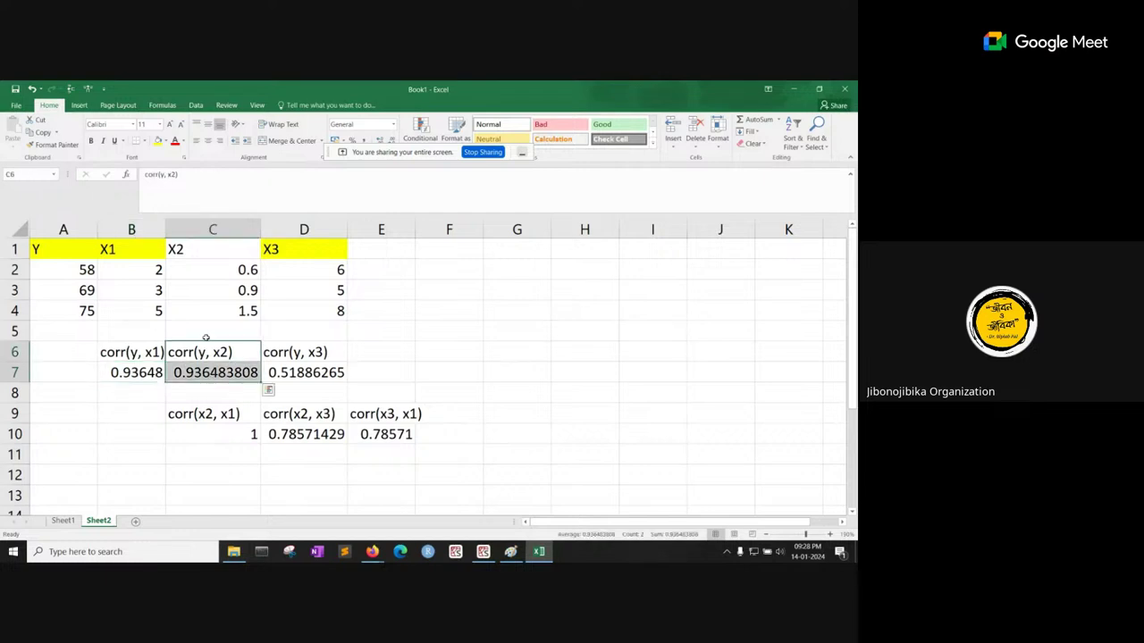
Step: Highlight the corr(y, x1) cells B6:B7 and the corr(y, x3) cells D6:D7 with yellow fill
{"action": "left_click_drag", "start_coordinate": [138, 349], "coordinate": [137, 371]}
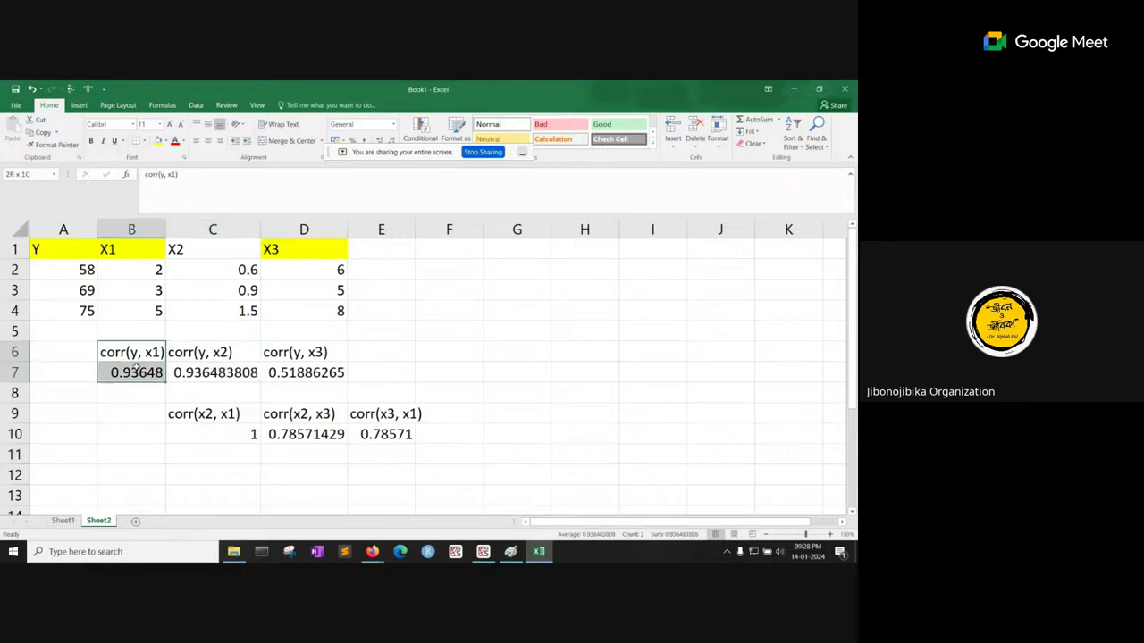
{"action": "left_click", "coordinate": [158, 141]}
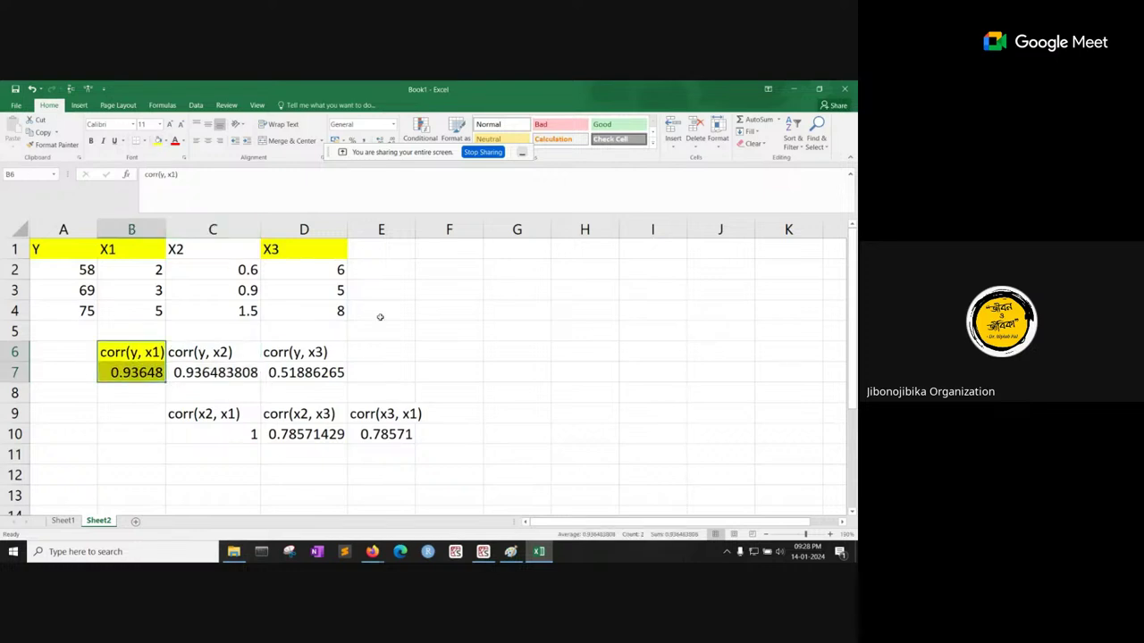
{"action": "left_click_drag", "start_coordinate": [379, 316], "coordinate": [380, 333]}
{"action": "left_click_drag", "start_coordinate": [308, 353], "coordinate": [306, 373]}
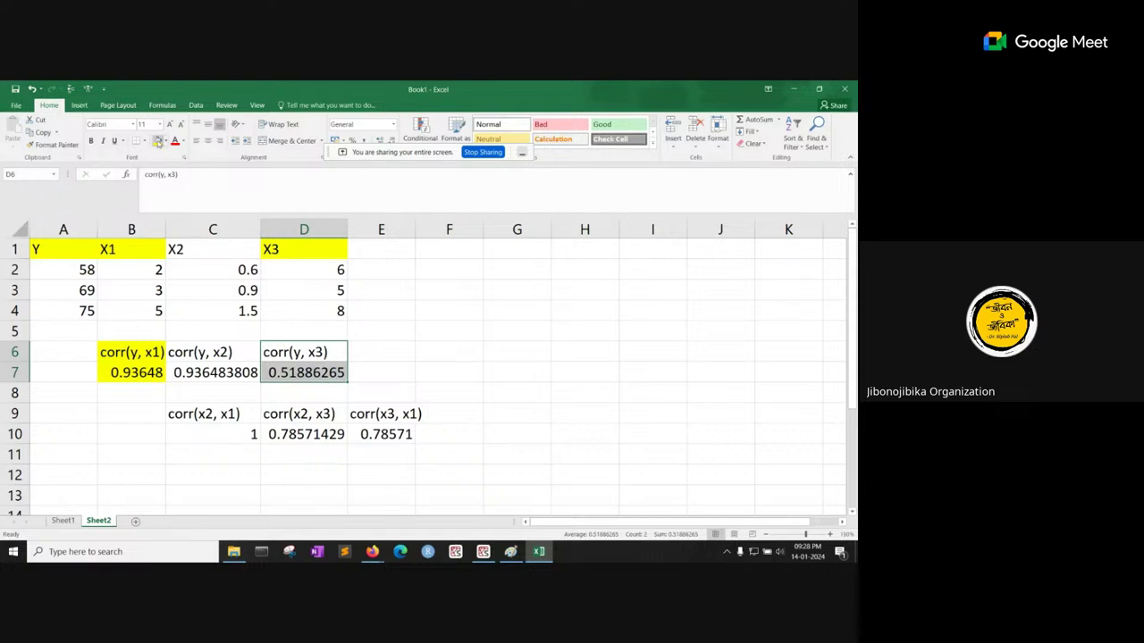
{"action": "left_click", "coordinate": [157, 141]}
{"action": "left_click", "coordinate": [488, 264]}
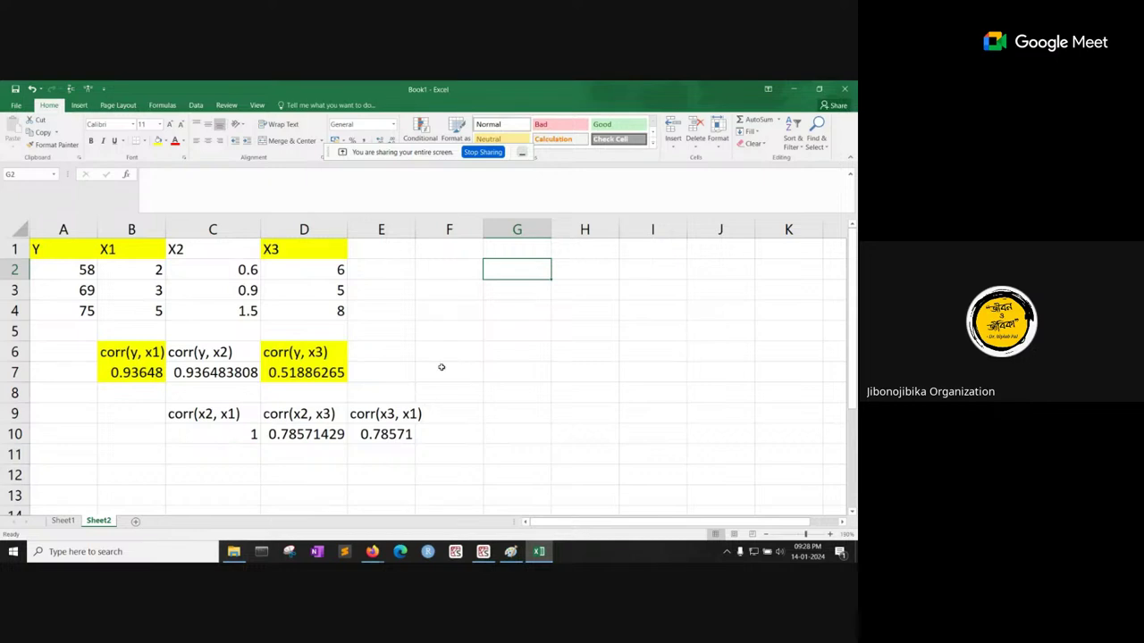
Step: Compare the corr(x3, x1) label and result with the highlighted corr(y, x3) and corr(y, x1) cells
{"action": "left_click", "coordinate": [381, 413]}
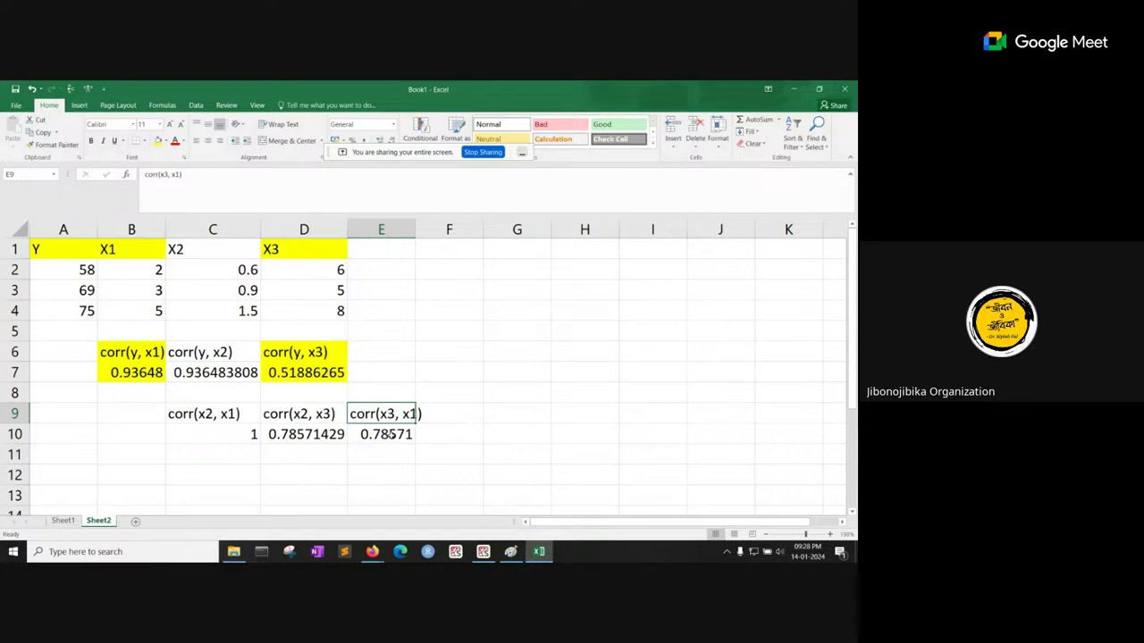
{"action": "left_click", "coordinate": [399, 354]}
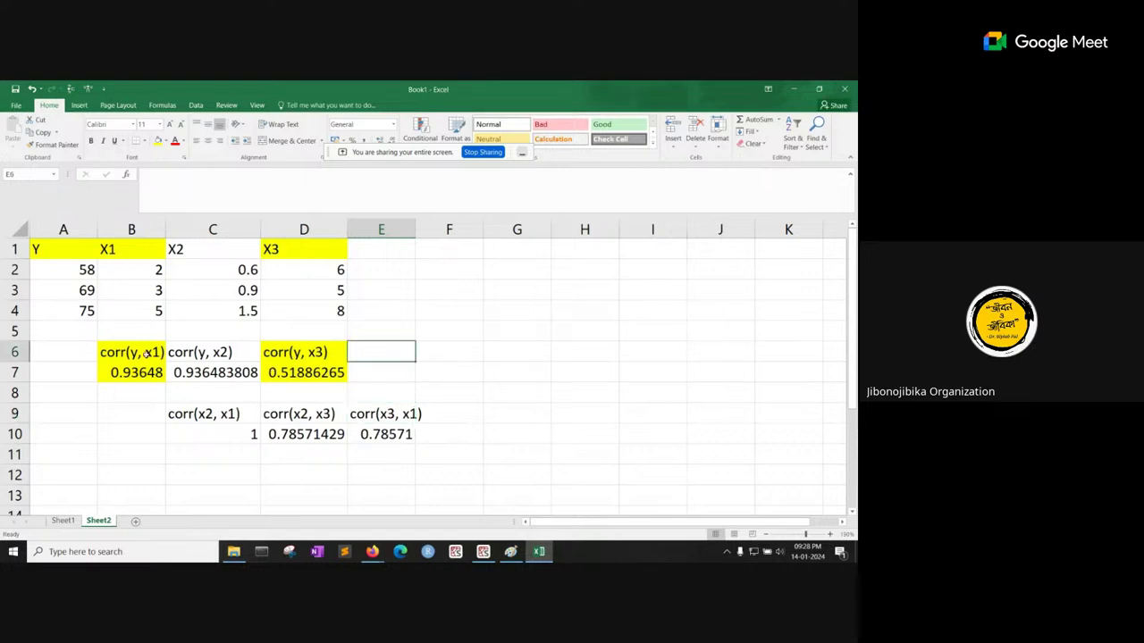
{"action": "left_click", "coordinate": [400, 434]}
{"action": "left_click", "coordinate": [395, 365]}
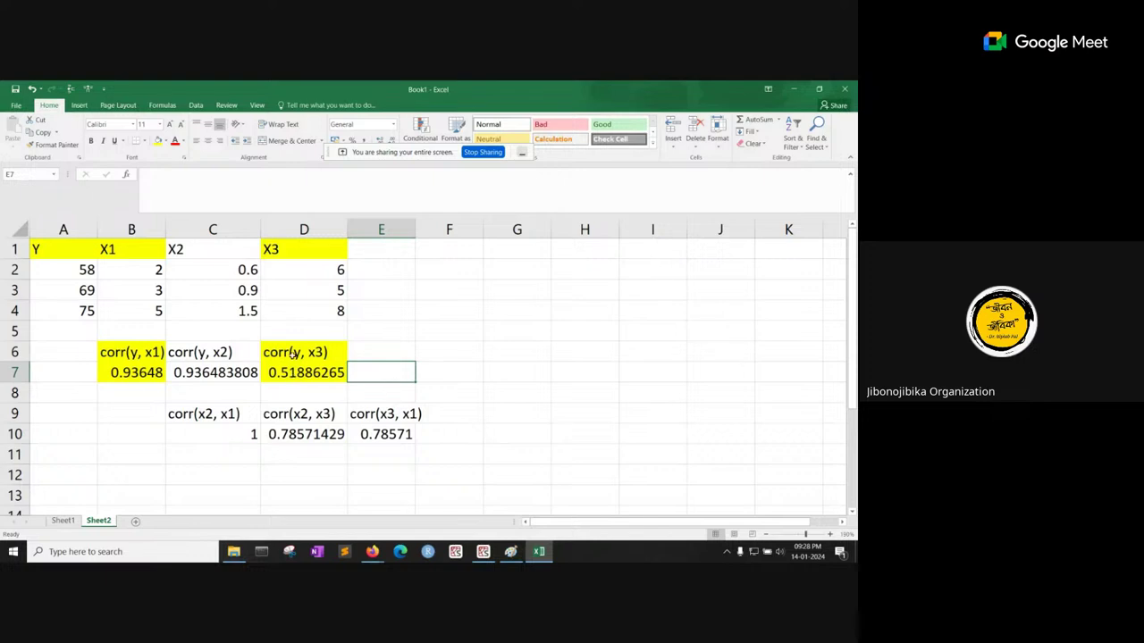
{"action": "left_click", "coordinate": [291, 356]}
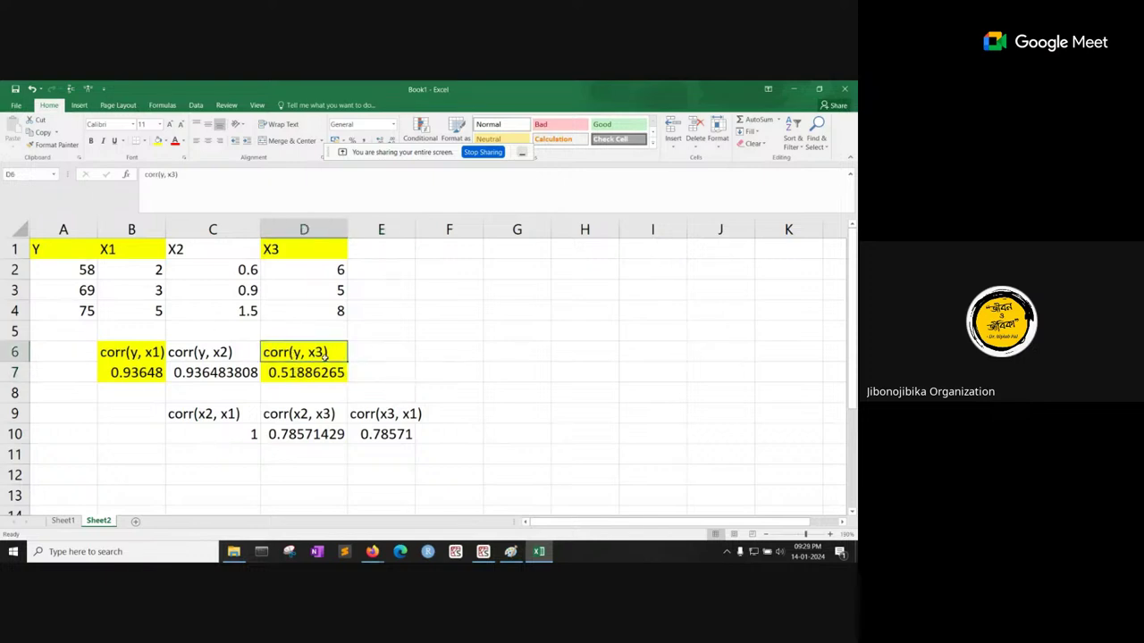
{"action": "left_click", "coordinate": [291, 373]}
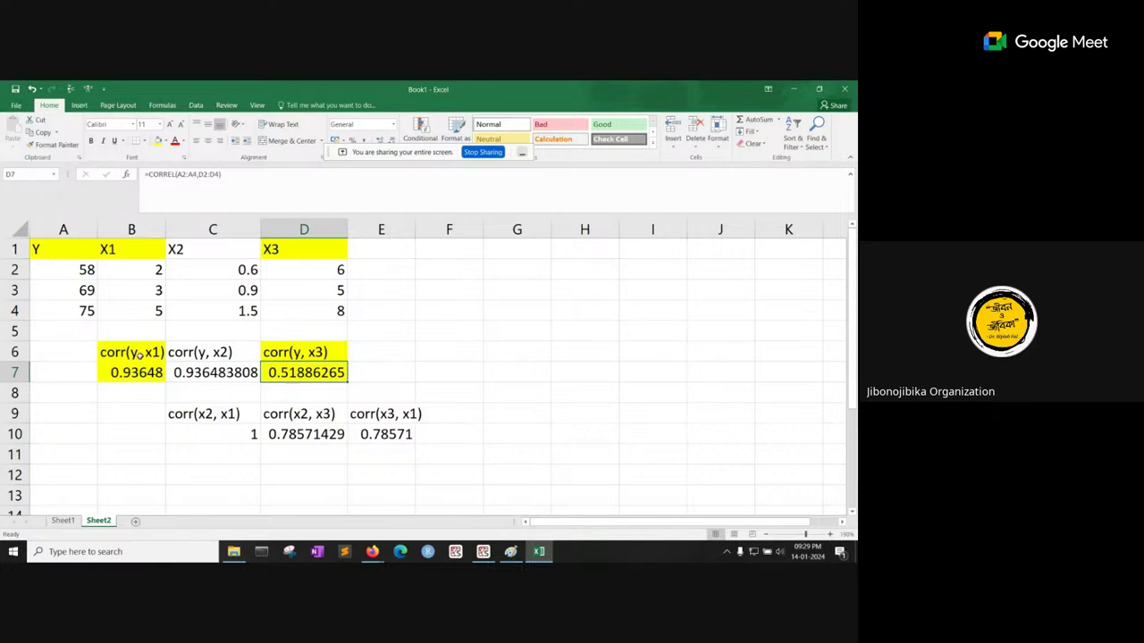
{"action": "left_click", "coordinate": [140, 356]}
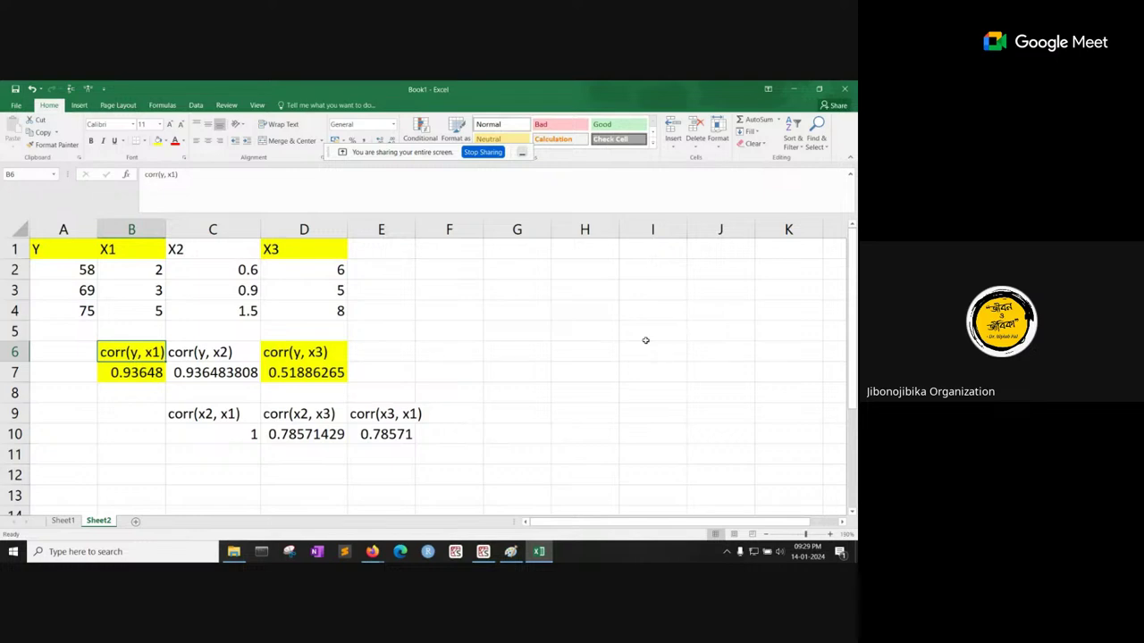
Step: Review the corr(x3, x1) formula in E10 against the corr(x2, x1) formula in C10
{"action": "left_click", "coordinate": [367, 409]}
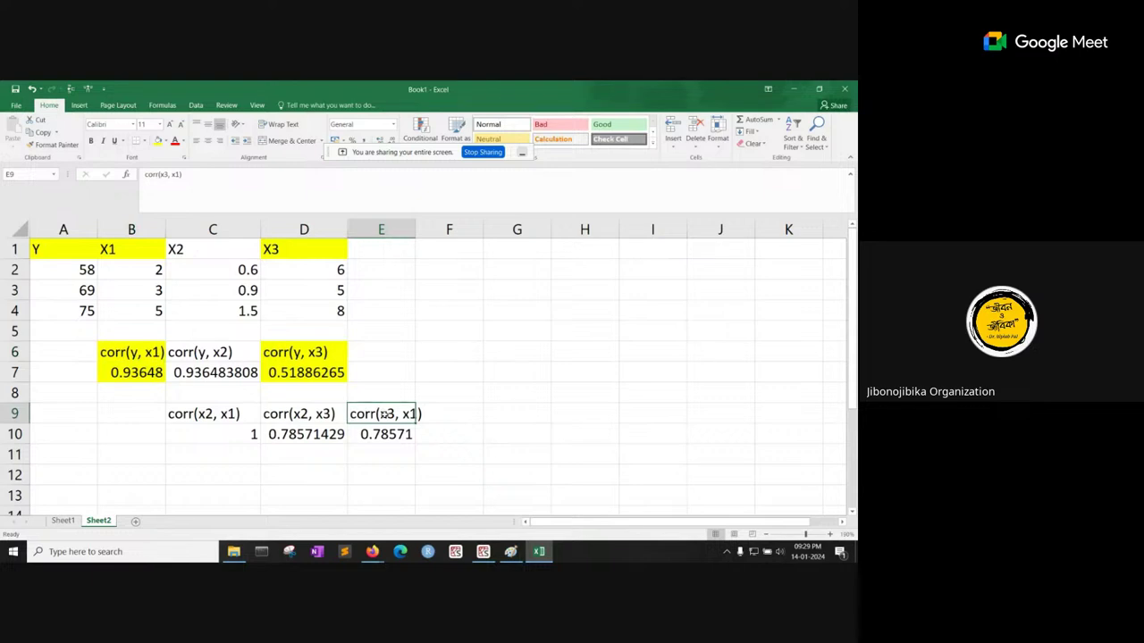
{"action": "mouse_move", "coordinate": [383, 414]}
{"action": "left_mouse_down"}
{"action": "mouse_move", "coordinate": [384, 436]}
{"action": "mouse_move", "coordinate": [403, 414]}
{"action": "mouse_move", "coordinate": [391, 412]}
{"action": "mouse_move", "coordinate": [395, 431]}
{"action": "left_mouse_up"}
{"action": "left_click", "coordinate": [381, 454]}
{"action": "left_click", "coordinate": [372, 434]}
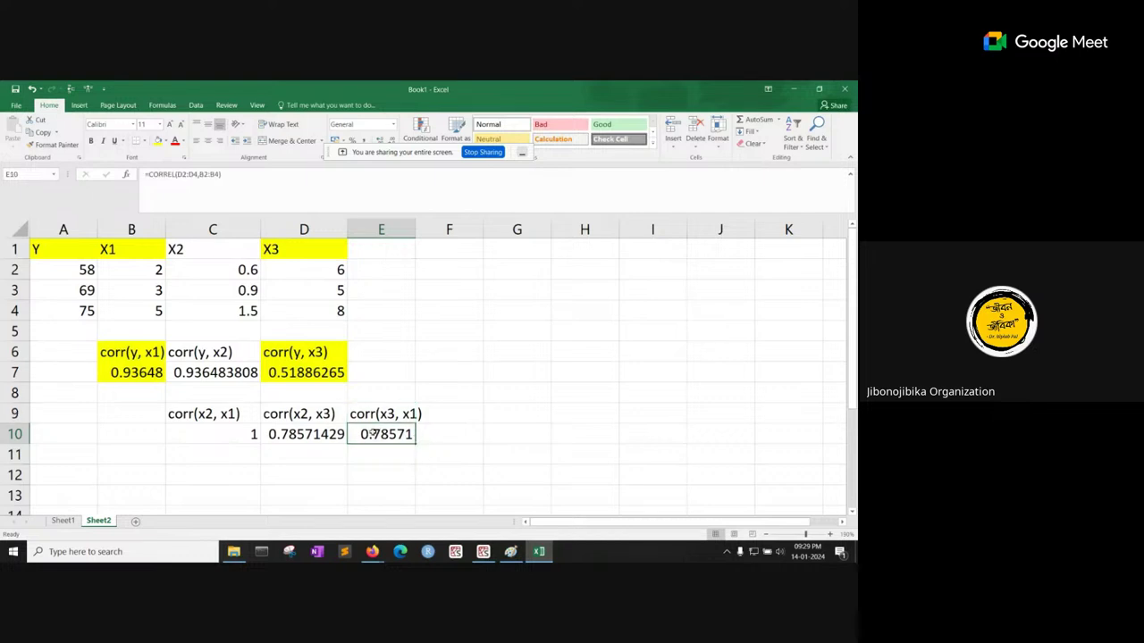
{"action": "left_click", "coordinate": [243, 430]}
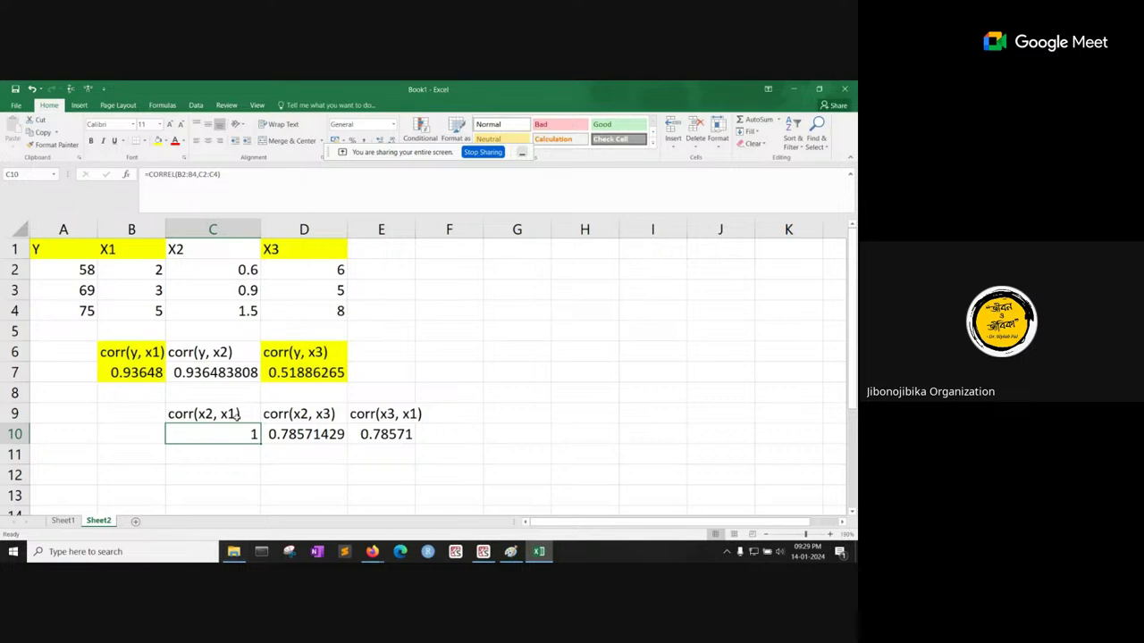
{"action": "left_click", "coordinate": [419, 457]}
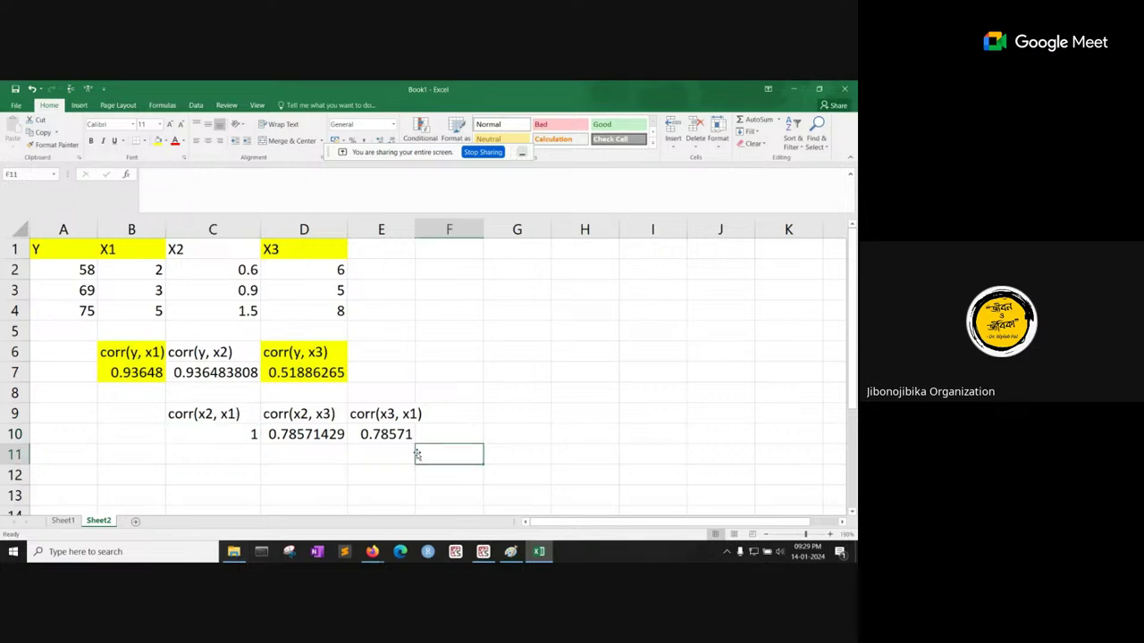
Step: Examine the corr(x3, x1) cells E9:E10 again, and check the highlighted corr(y, x1) cells B6:B7
{"action": "left_click_drag", "start_coordinate": [396, 413], "coordinate": [402, 433]}
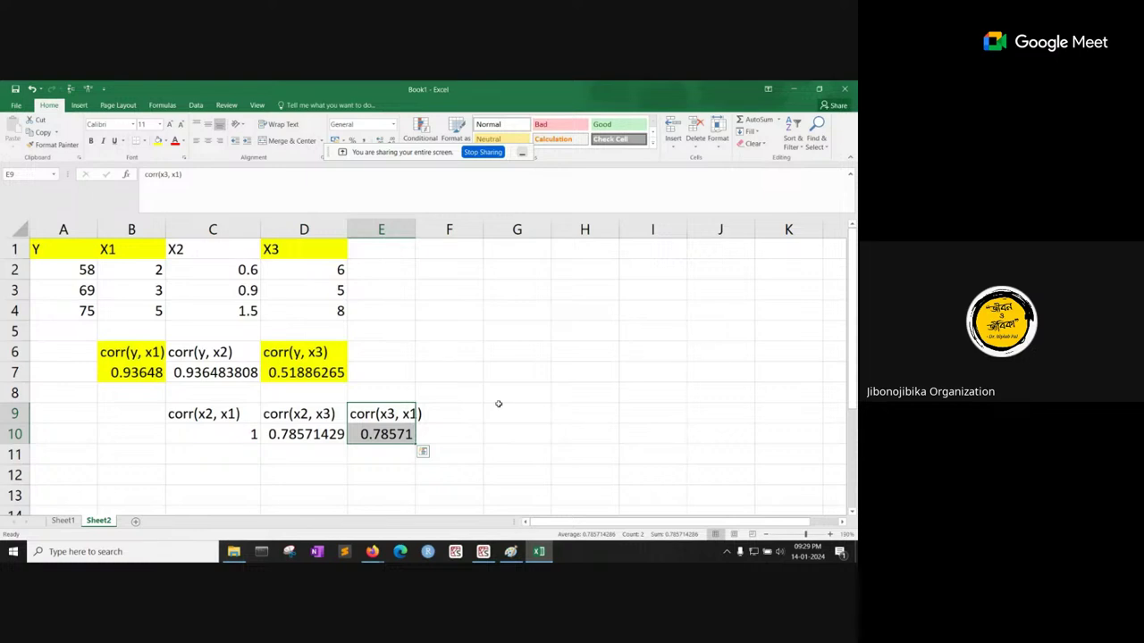
{"action": "left_click", "coordinate": [394, 431]}
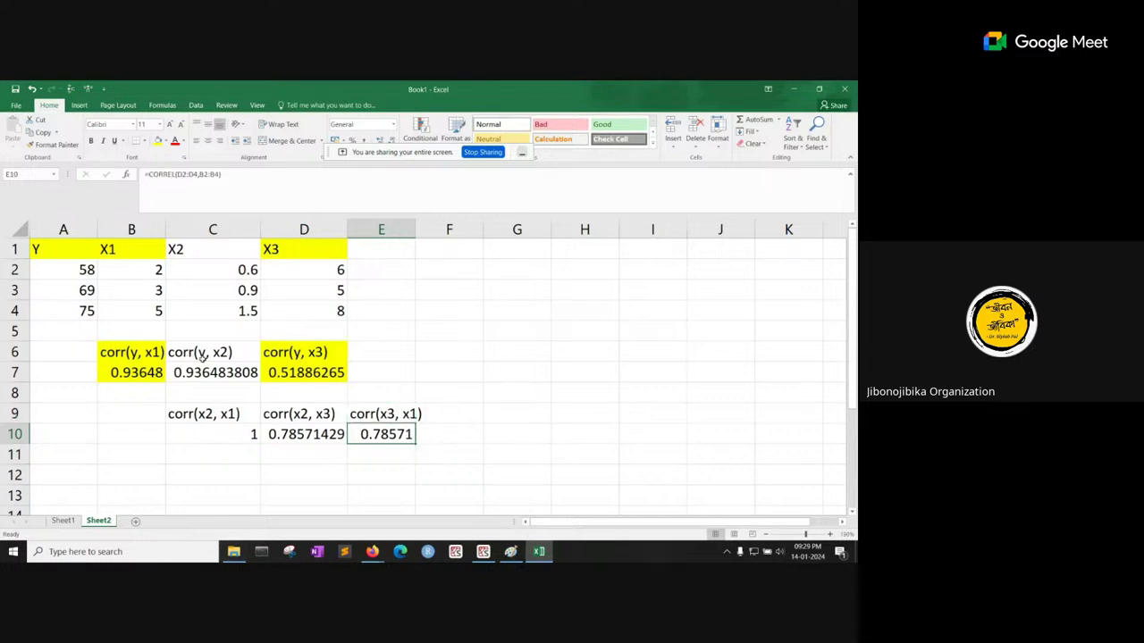
{"action": "left_click_drag", "start_coordinate": [391, 414], "coordinate": [390, 434]}
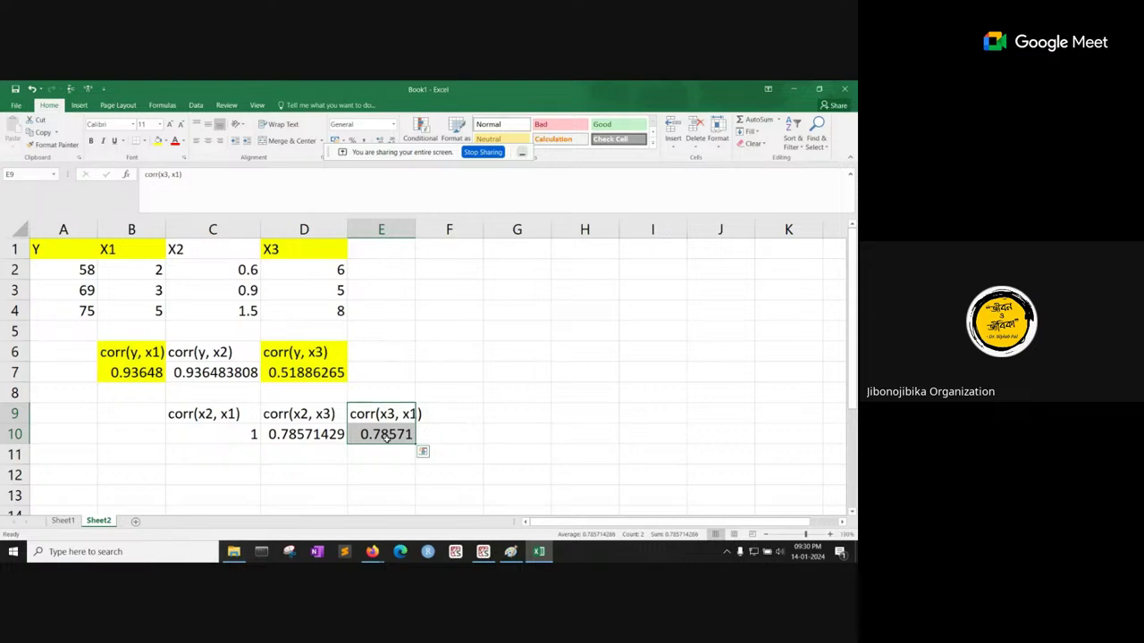
{"action": "left_click", "coordinate": [385, 435]}
{"action": "left_click_drag", "start_coordinate": [383, 417], "coordinate": [384, 434]}
{"action": "left_click", "coordinate": [385, 457]}
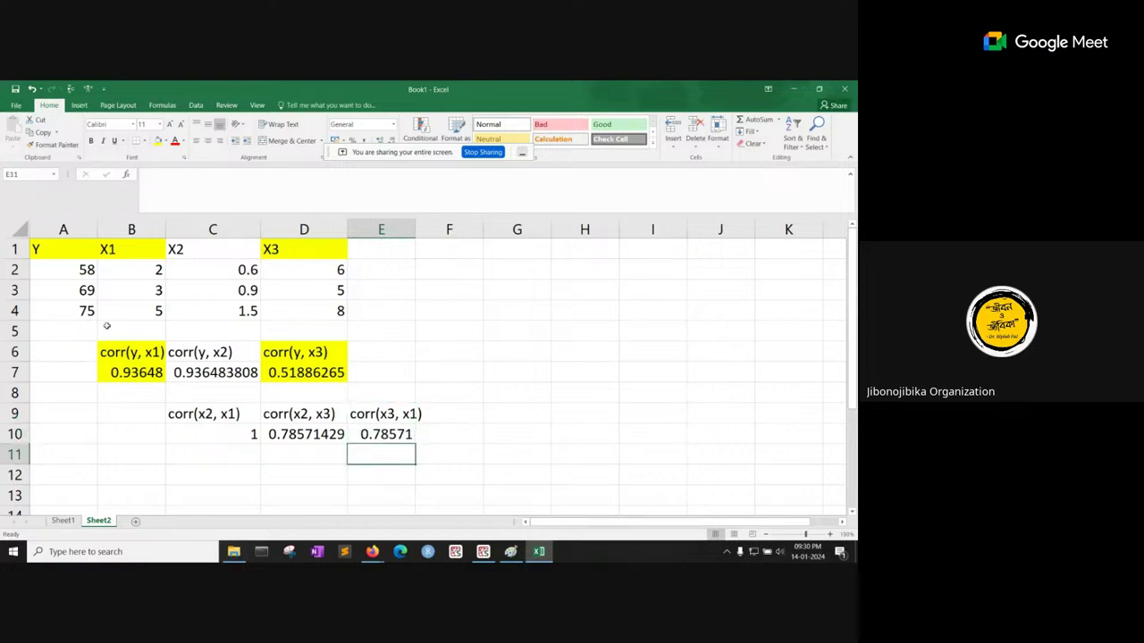
{"action": "left_click_drag", "start_coordinate": [116, 358], "coordinate": [122, 376]}
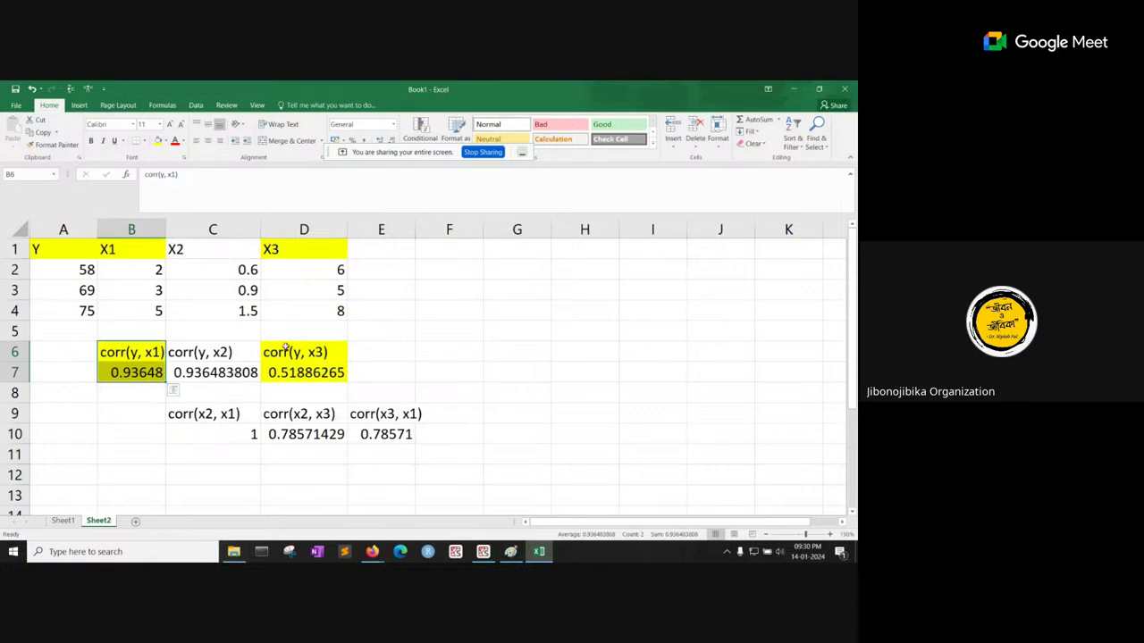
{"action": "left_click_drag", "start_coordinate": [112, 351], "coordinate": [115, 374]}
{"action": "left_click", "coordinate": [126, 452]}
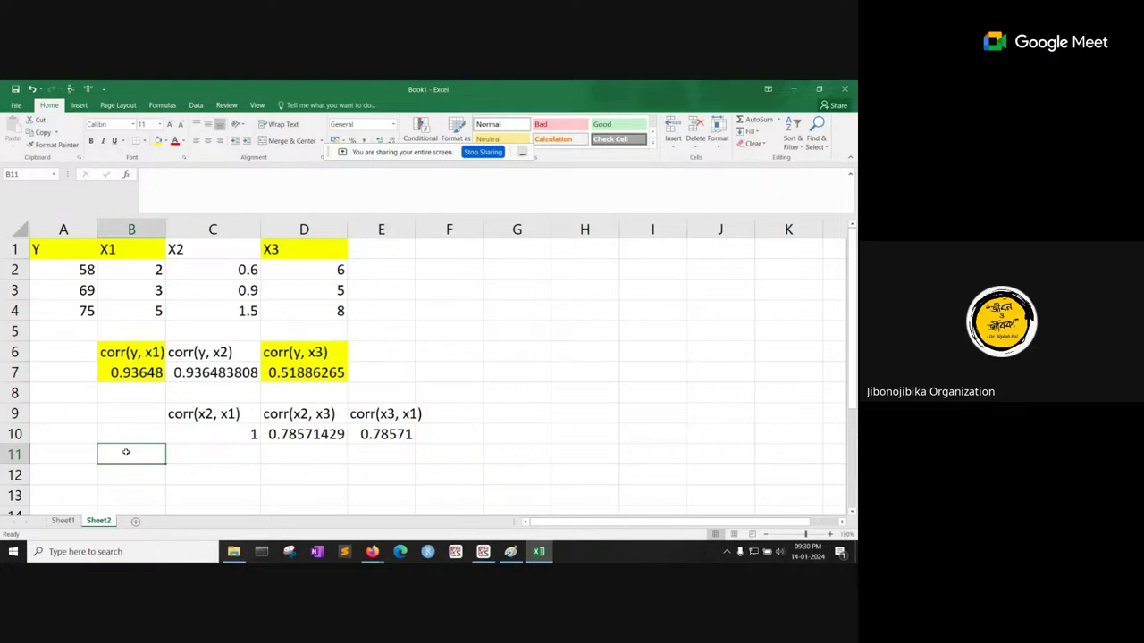
Step: Add the column header "log(X1)" in cell E1, beside X3
{"action": "left_click", "coordinate": [373, 250]}
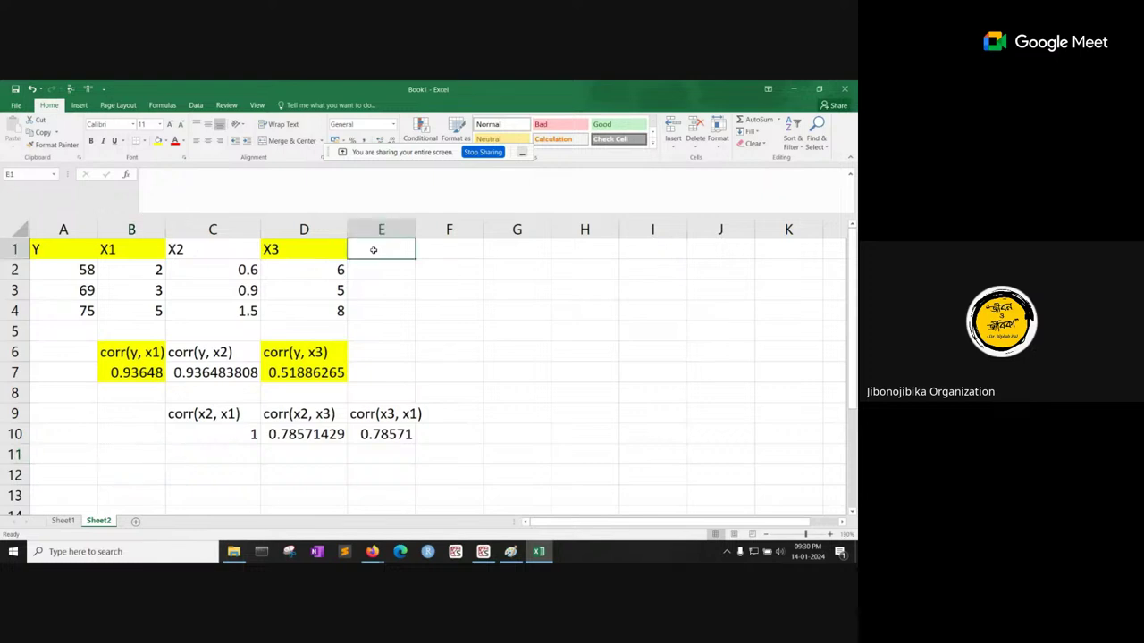
{"action": "type", "text": "lo"}
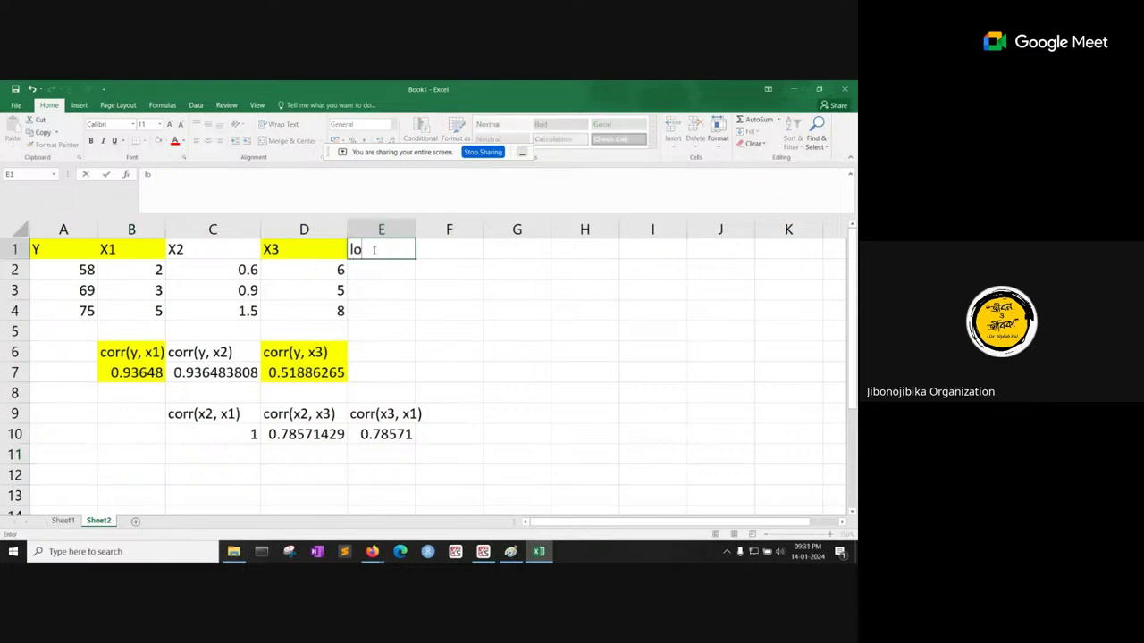
{"action": "type", "text": "g(X1("}
{"action": "key", "text": "BackSpace"}
{"action": "type", "text": ")"}
{"action": "left_click", "coordinate": [451, 306]}
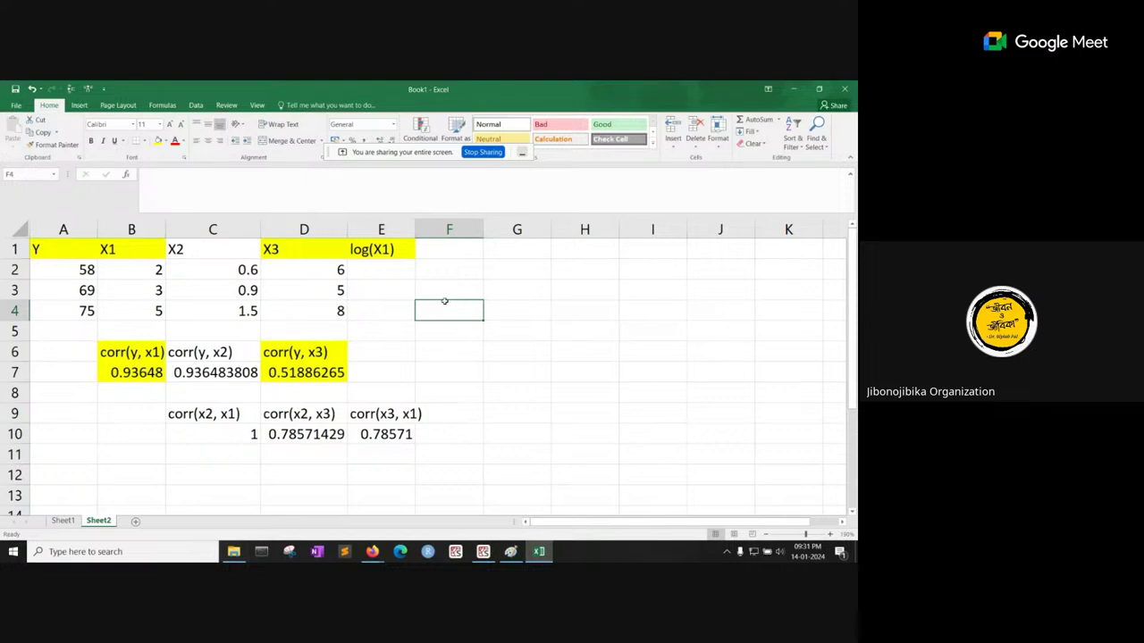
Step: Compare the log(X1) header with the X1 column, and select the first empty cell E2 below log(X1)
{"action": "left_click", "coordinate": [389, 253]}
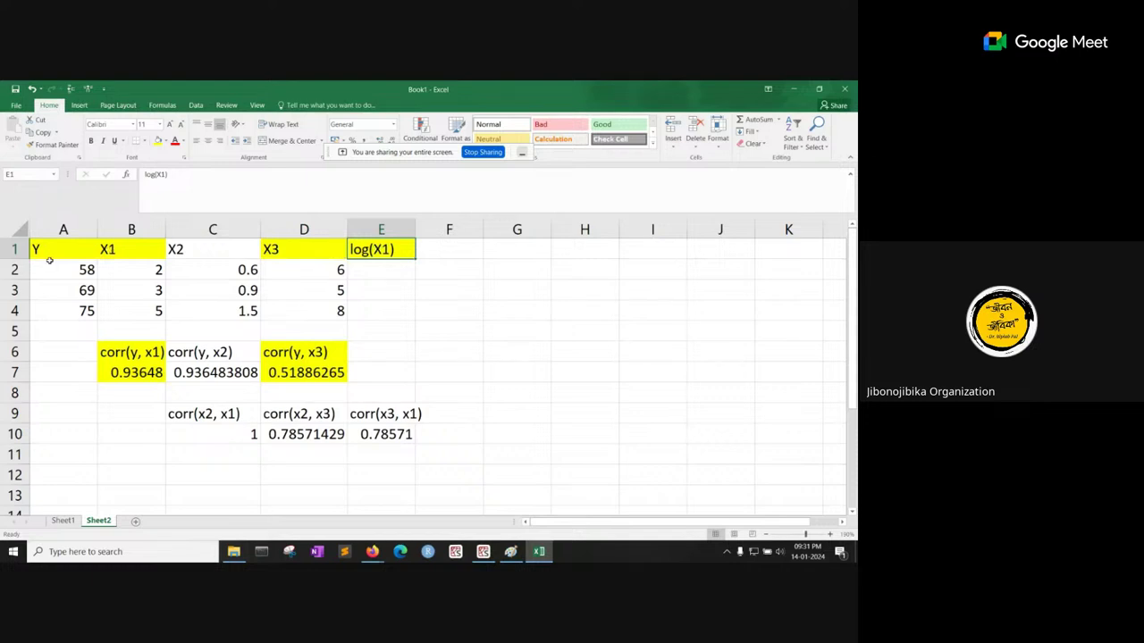
{"action": "left_click", "coordinate": [122, 250]}
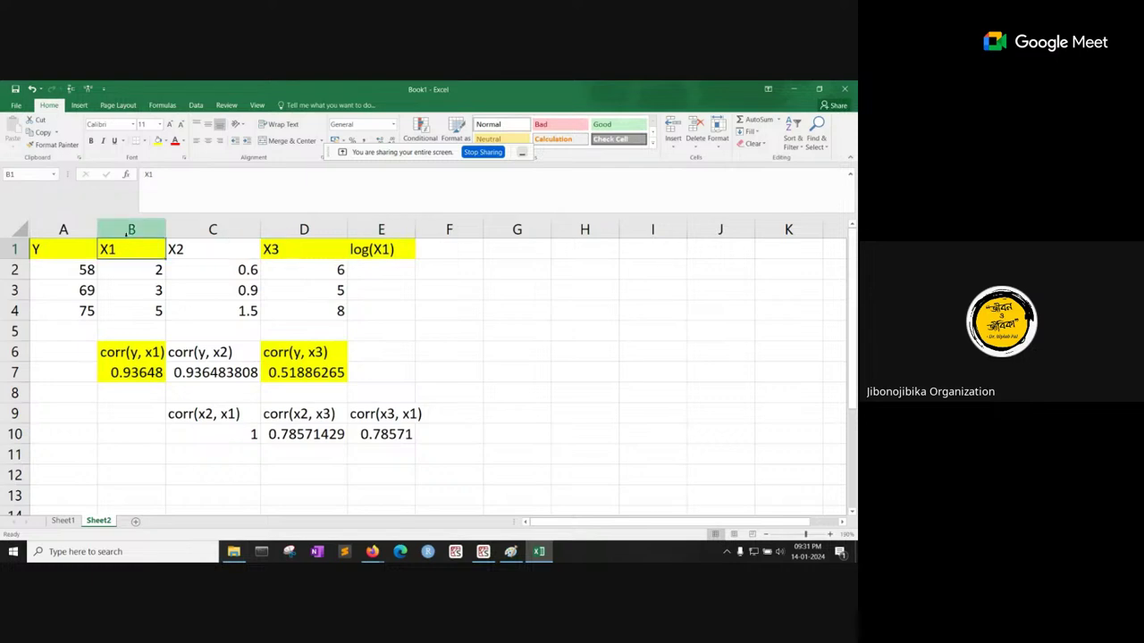
{"action": "left_click", "coordinate": [130, 230]}
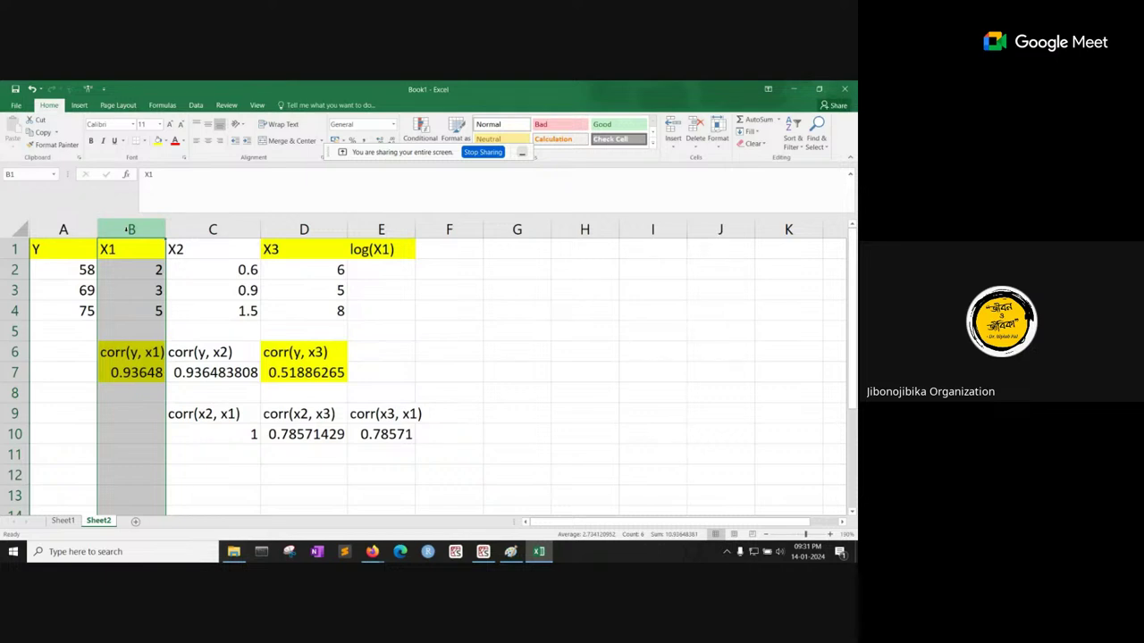
{"action": "left_click", "coordinate": [368, 247]}
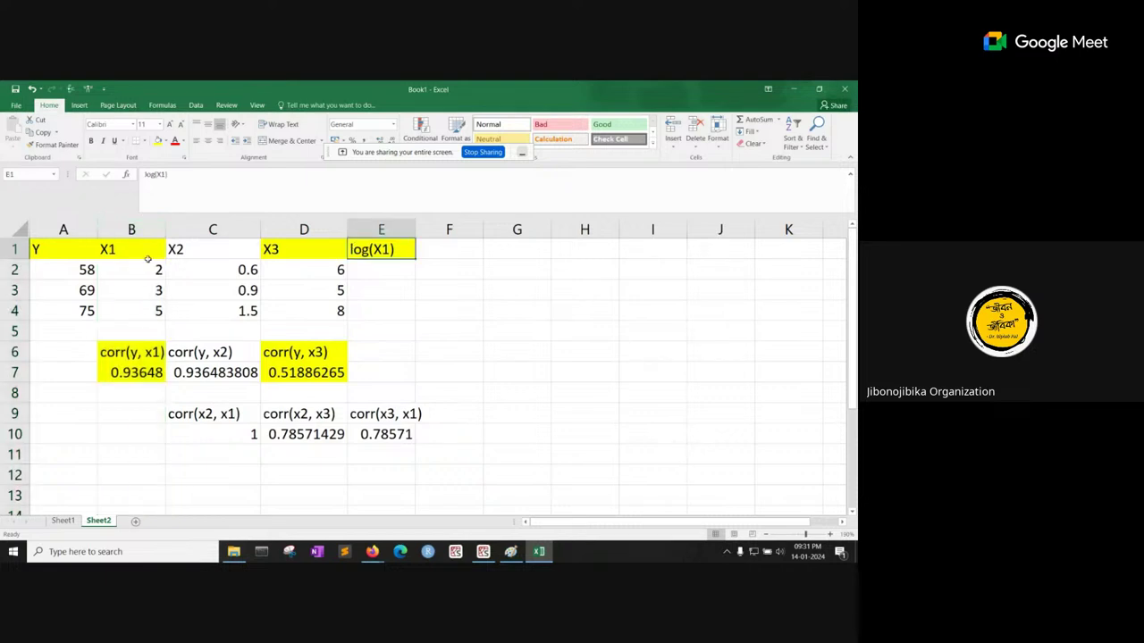
{"action": "left_click", "coordinate": [381, 271]}
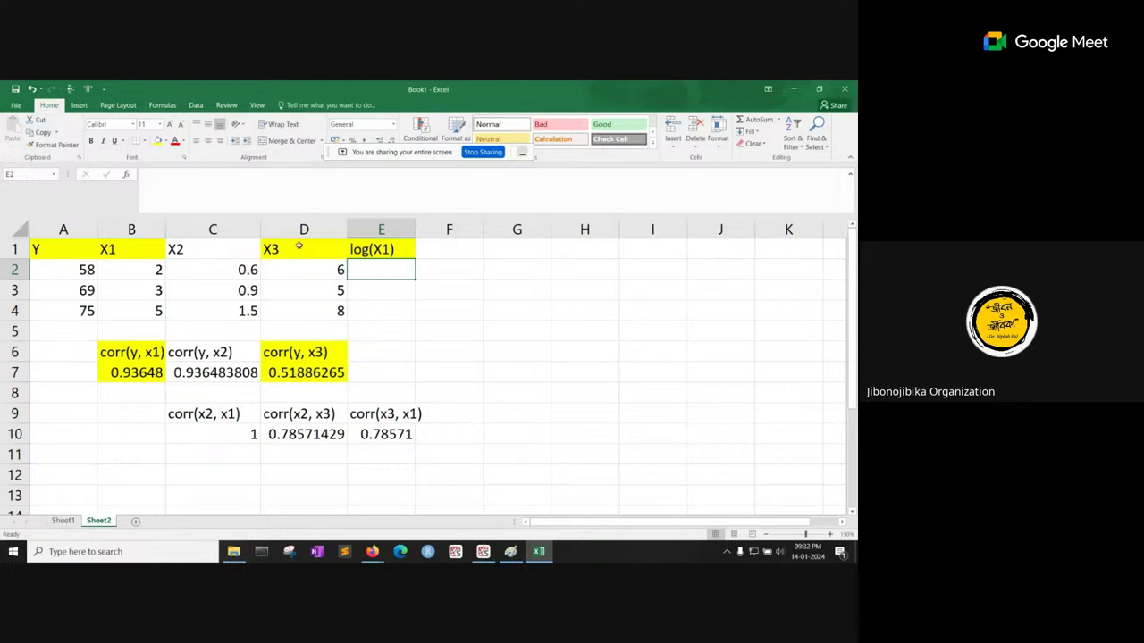
Step: Review the Y, X1, X2 and X3 data in A1:D4, and compare the Excel sheet with the multicollinearity equations in Paint
{"action": "left_click_drag", "start_coordinate": [92, 248], "coordinate": [293, 313]}
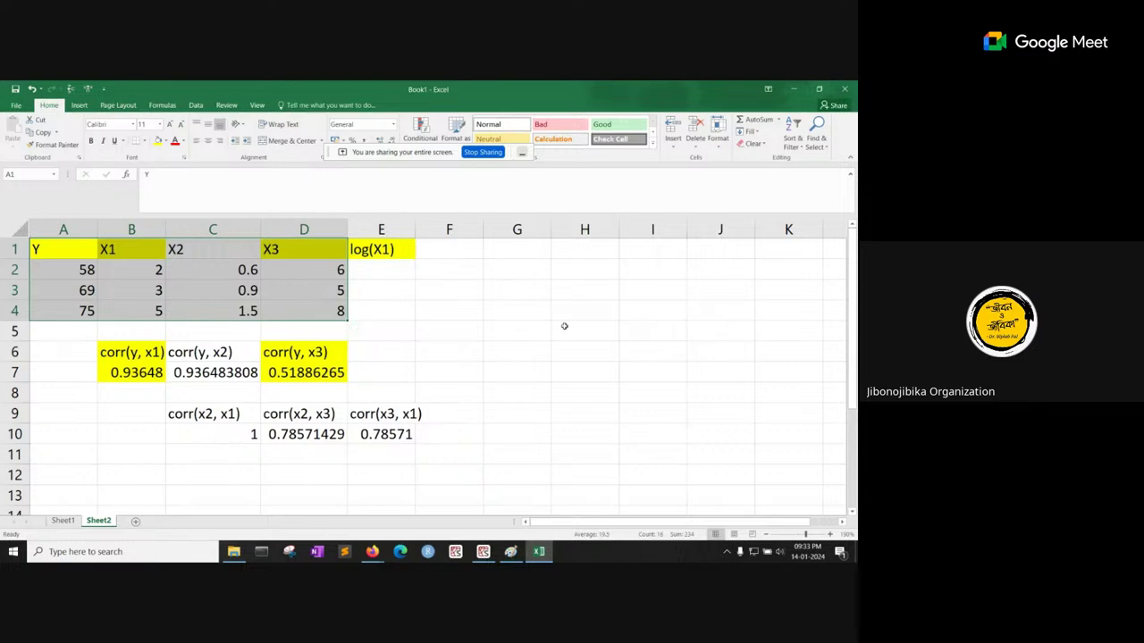
{"action": "left_click", "coordinate": [553, 373]}
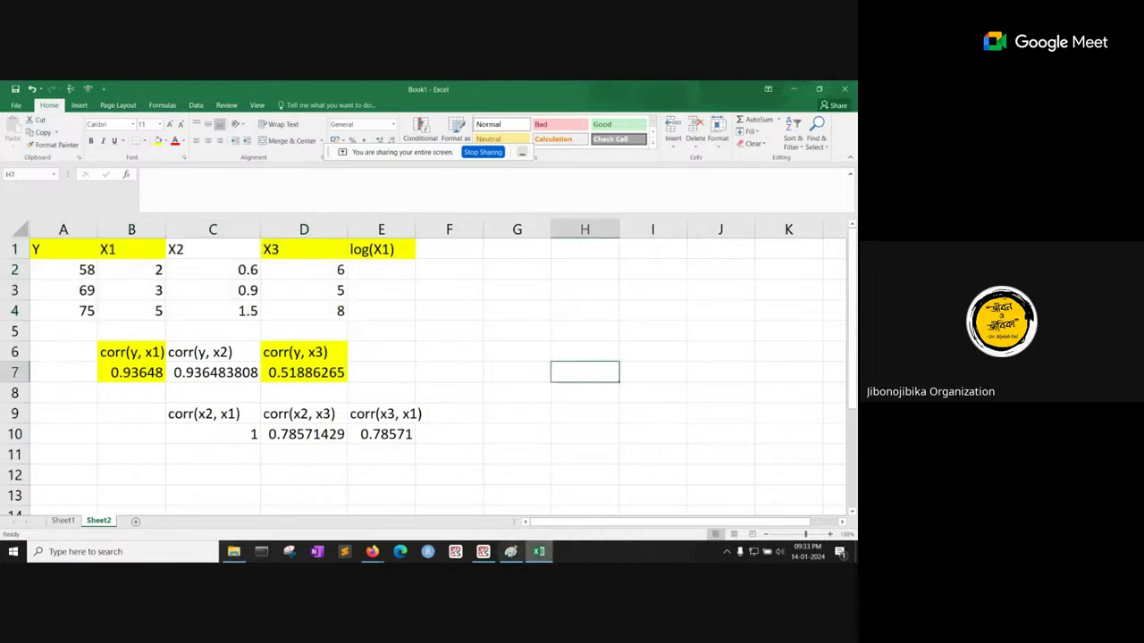
{"action": "left_click", "coordinate": [510, 552]}
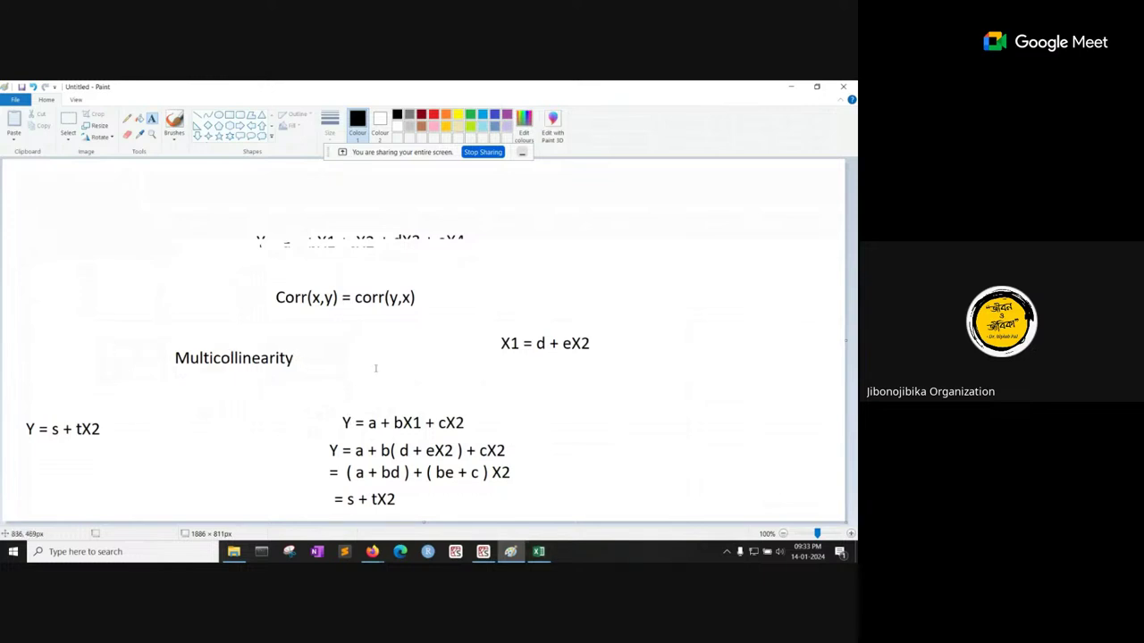
{"action": "mouse_move", "coordinate": [511, 552]}
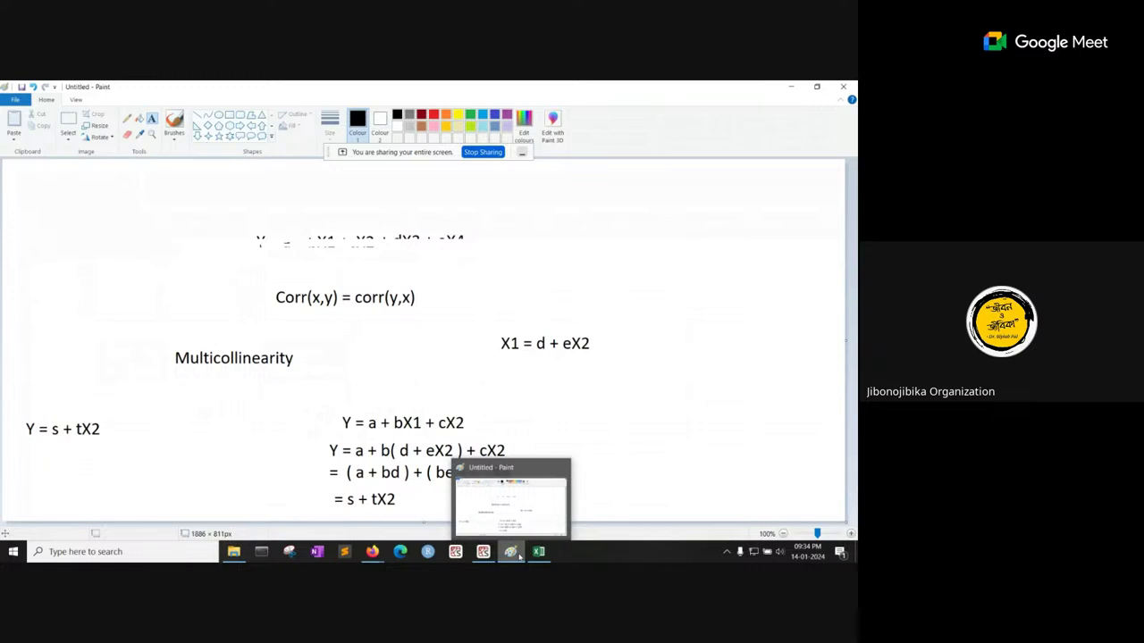
{"action": "left_click", "coordinate": [538, 552]}
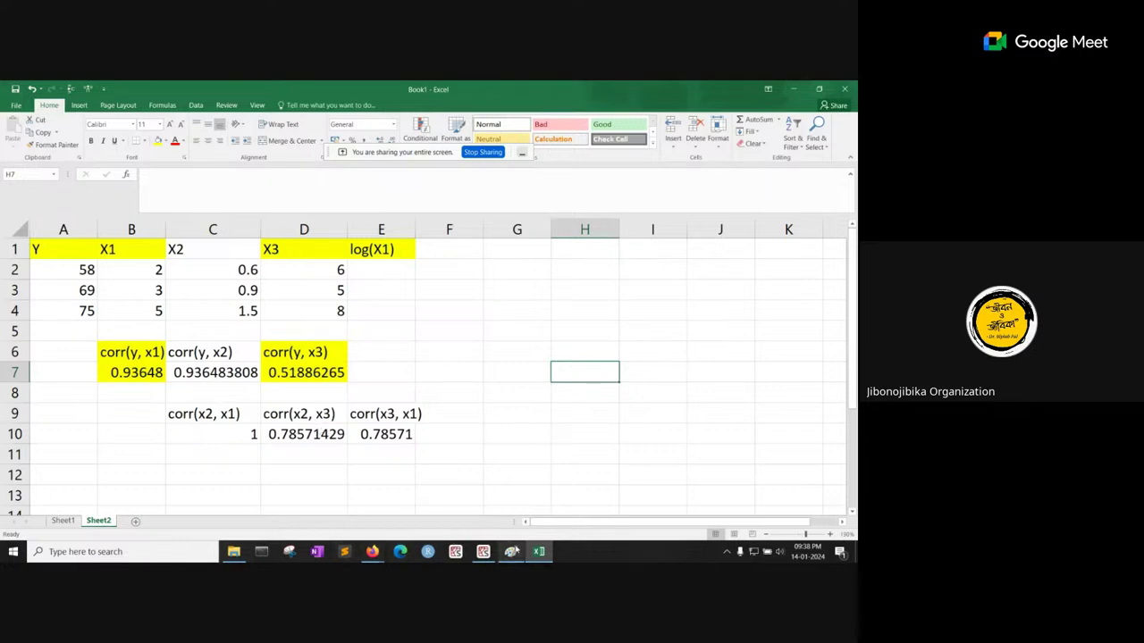
{"action": "left_click", "coordinate": [510, 552]}
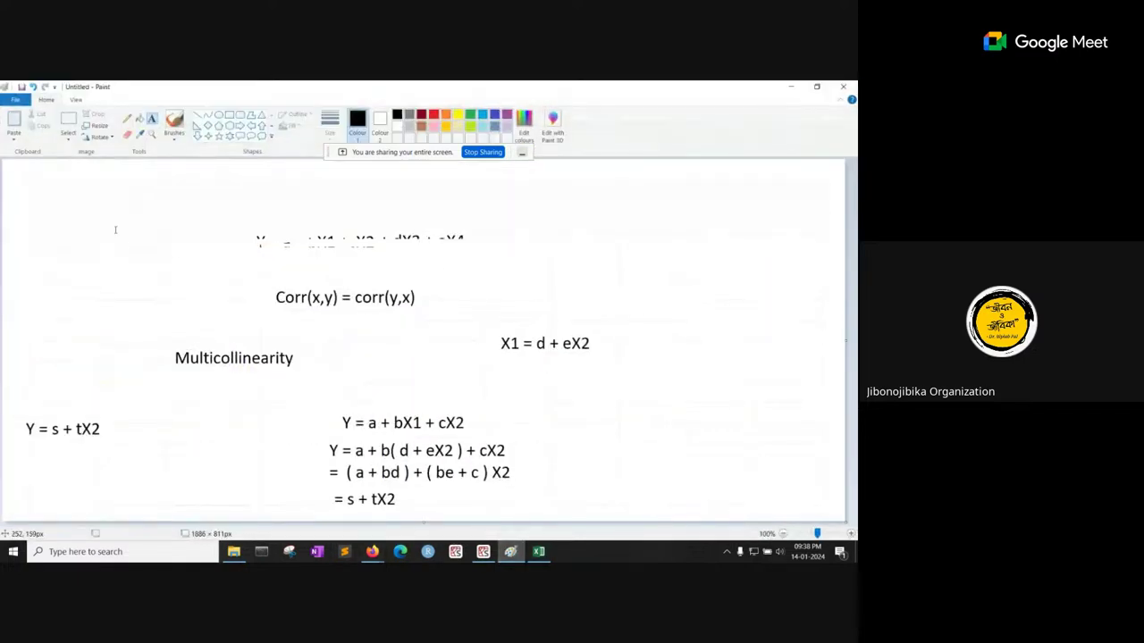